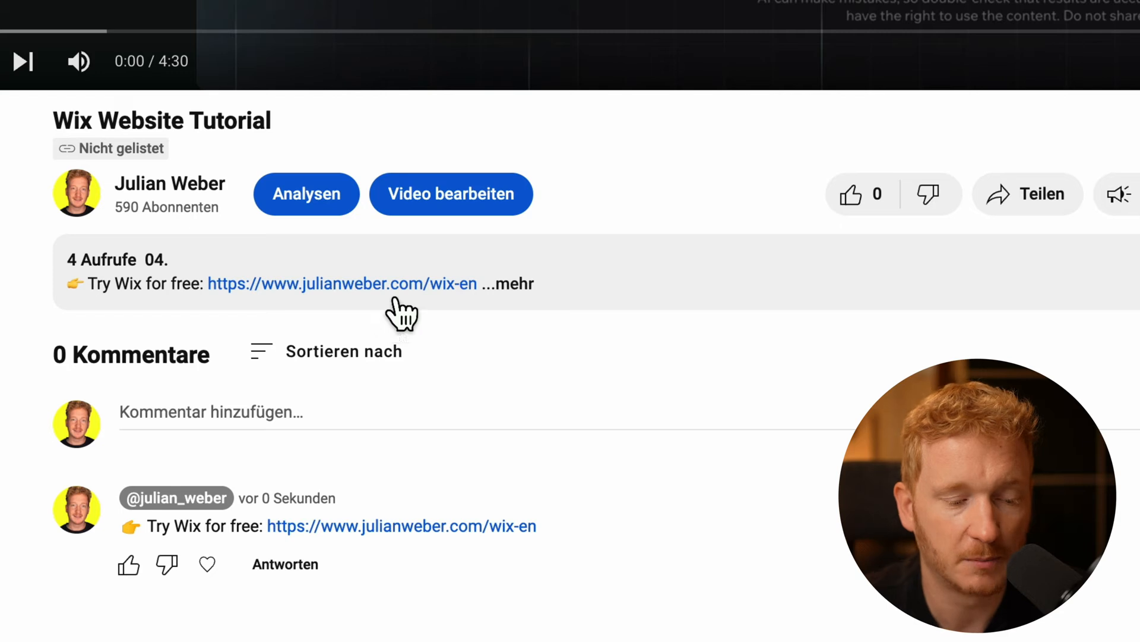
Follow the Wix link from the video description to the Wix Site Creation AI assistant page
left_click(419, 285)
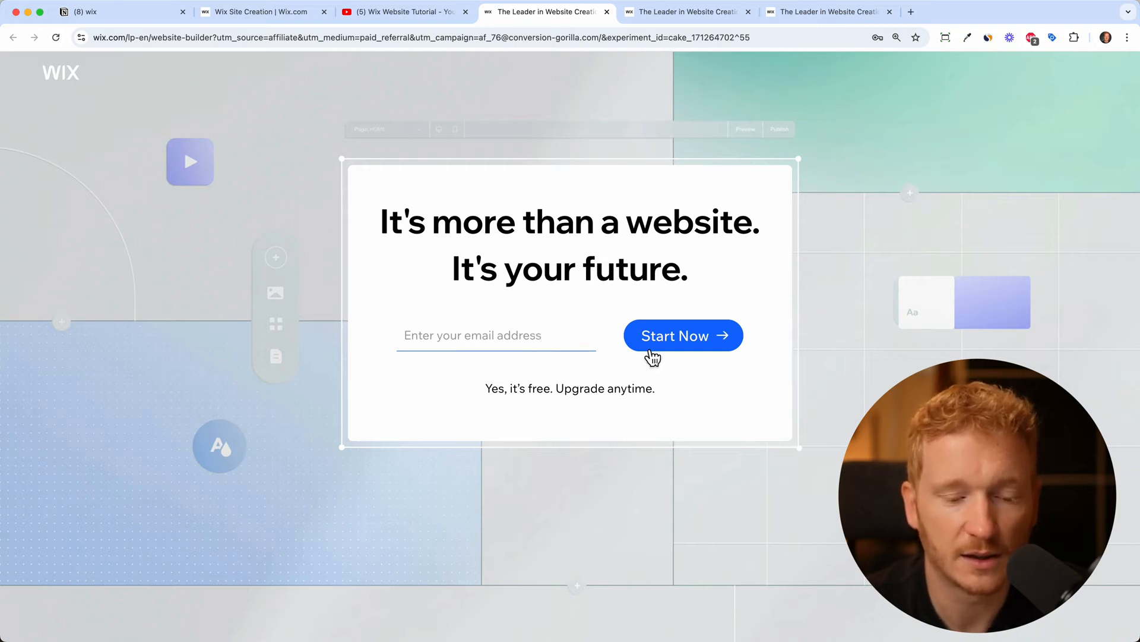
left_click(254, 17)
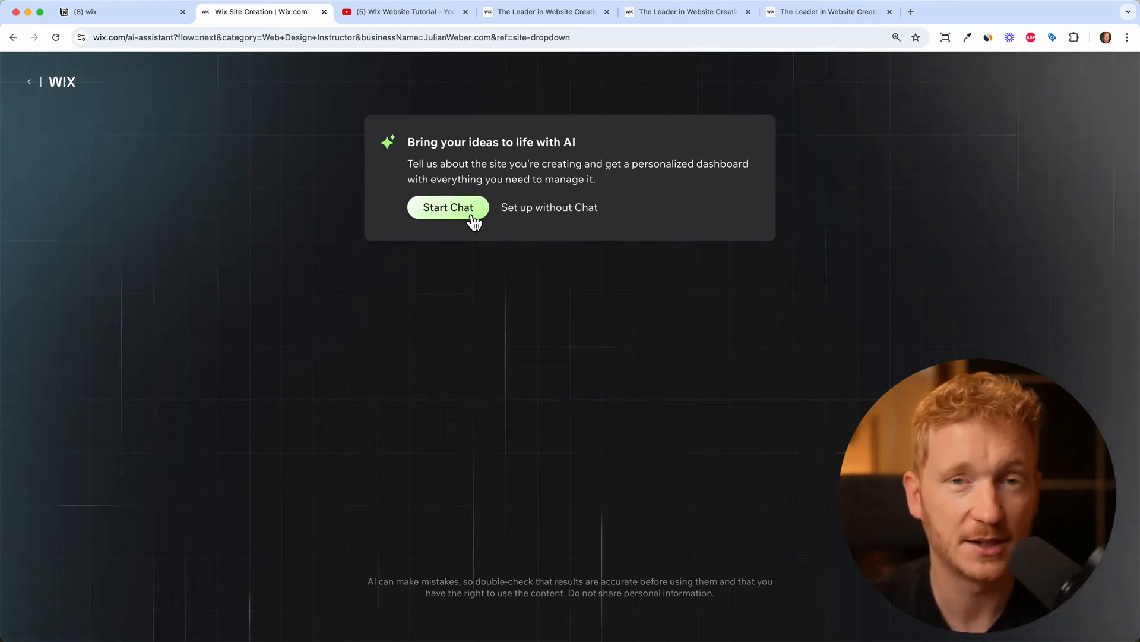
Skip the AI chat and set the website type to Advertising Agency
left_click(545, 211)
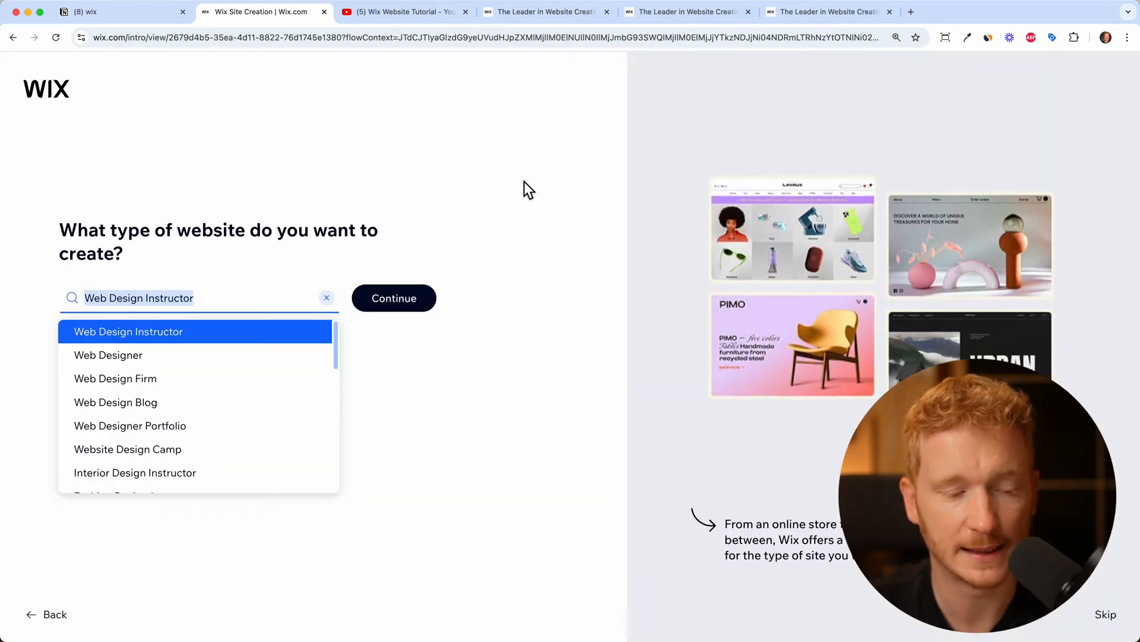
key("BackSpace")
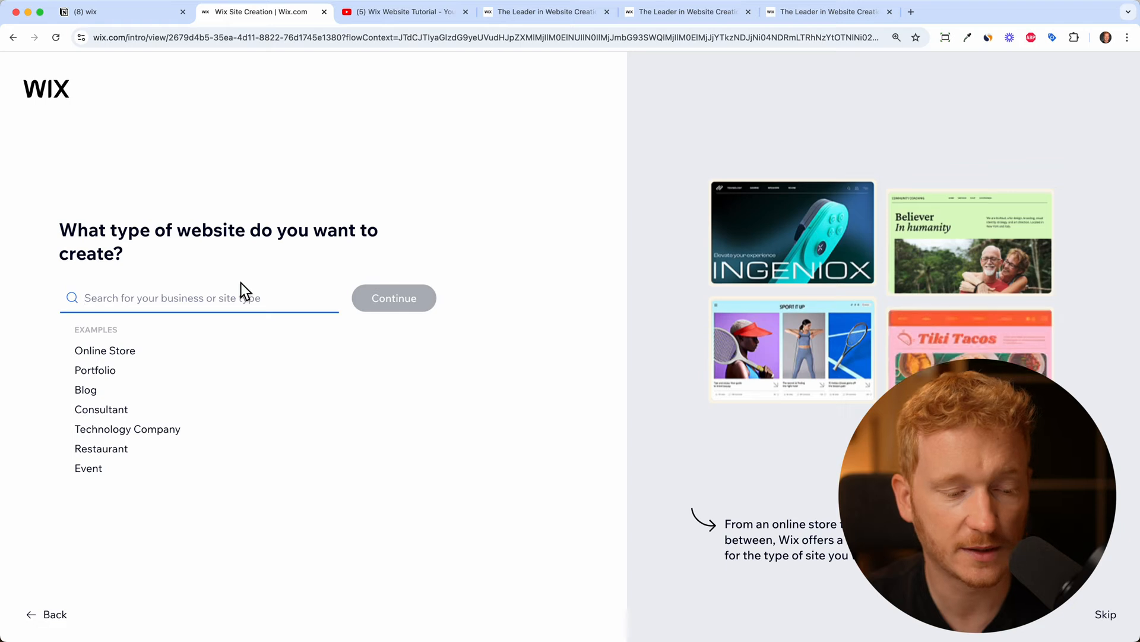
type("agency")
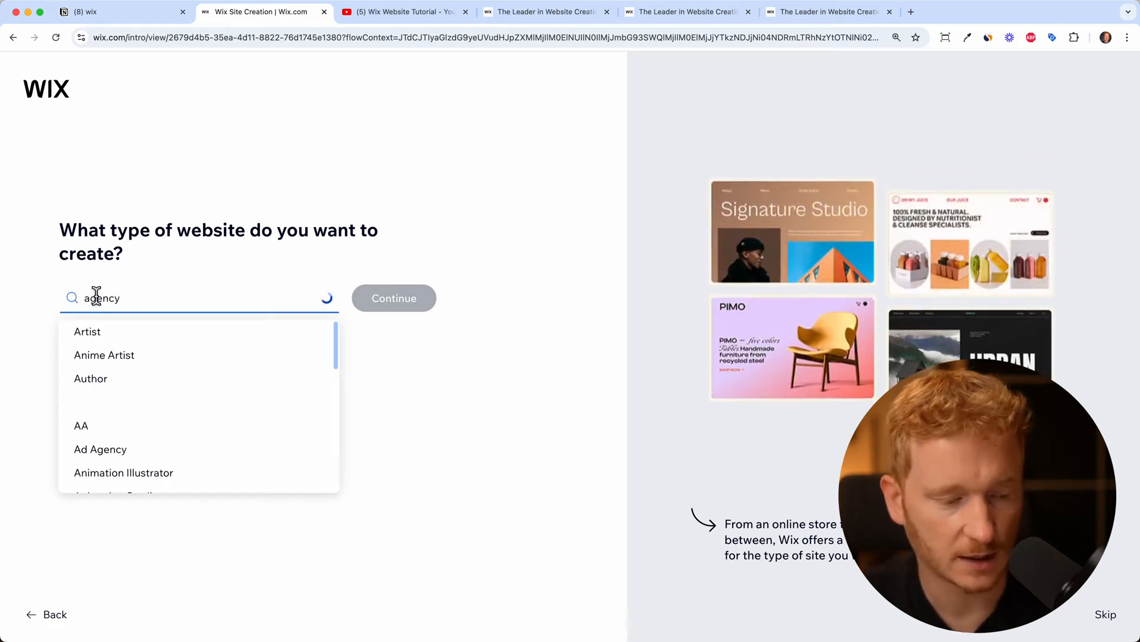
left_click(150, 341)
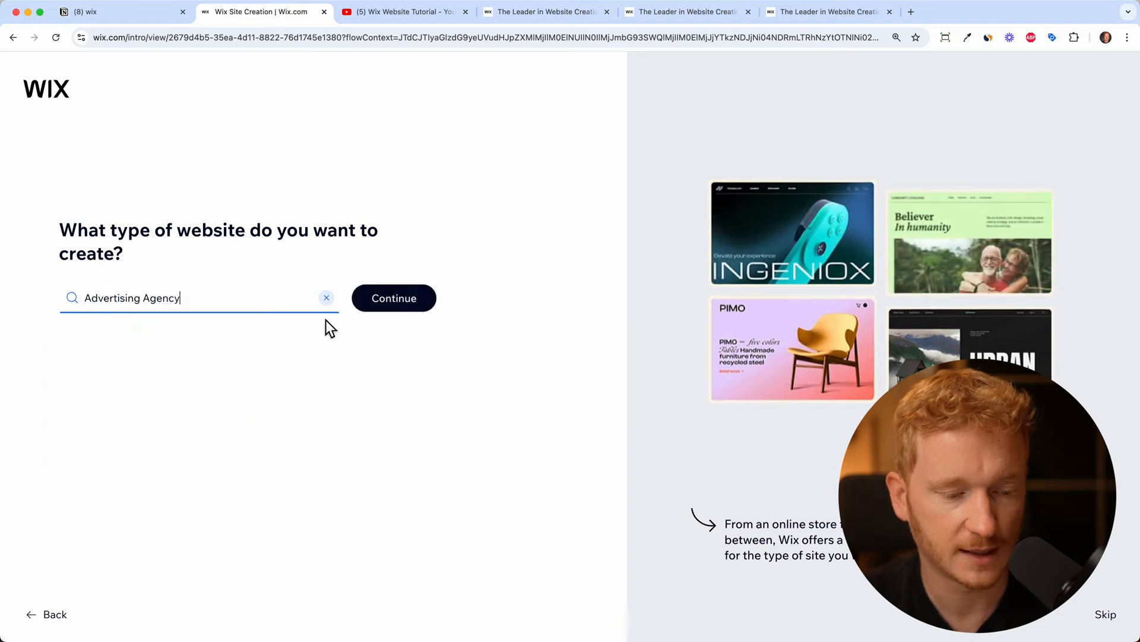
left_click(411, 308)
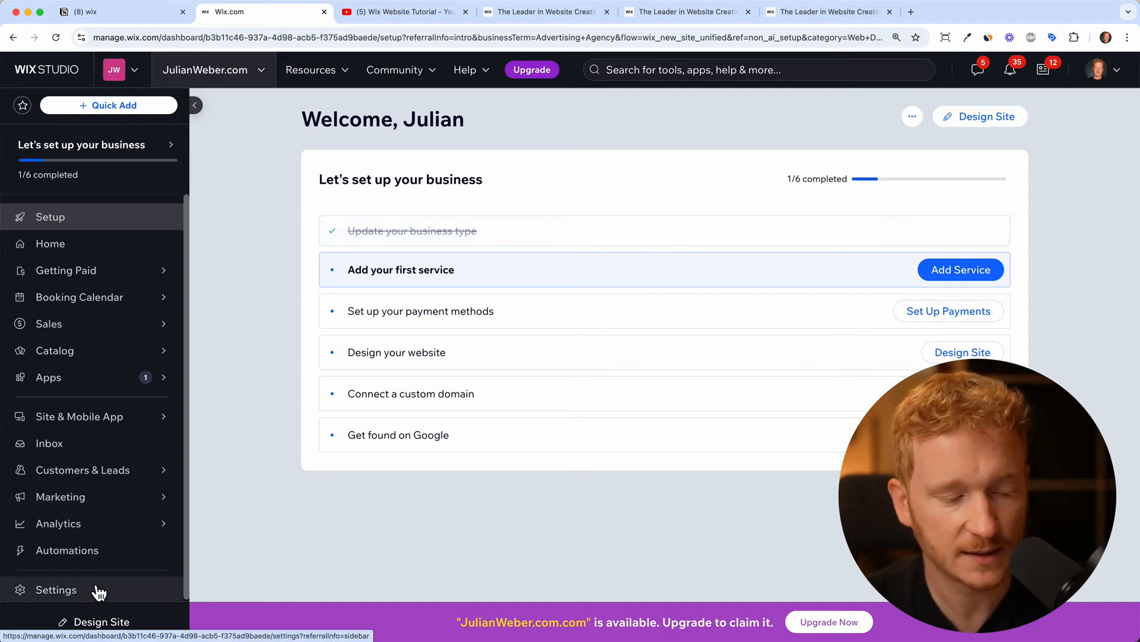
Start designing the site and choose Pick a Template to see Advertising Agency templates
mouse_move(107, 515)
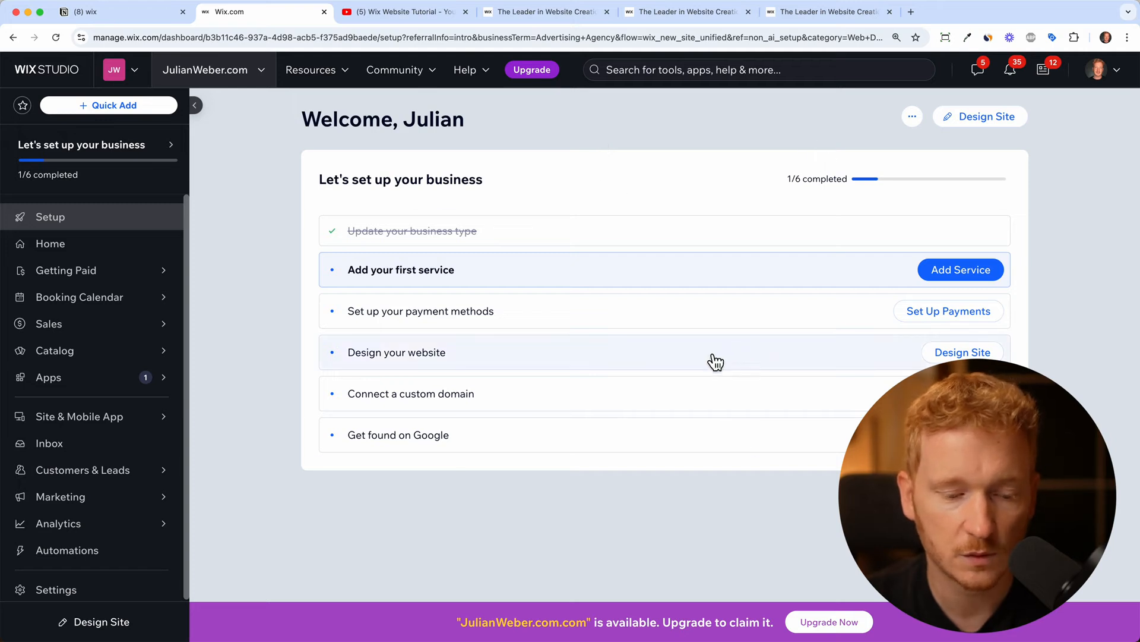
left_click(962, 351)
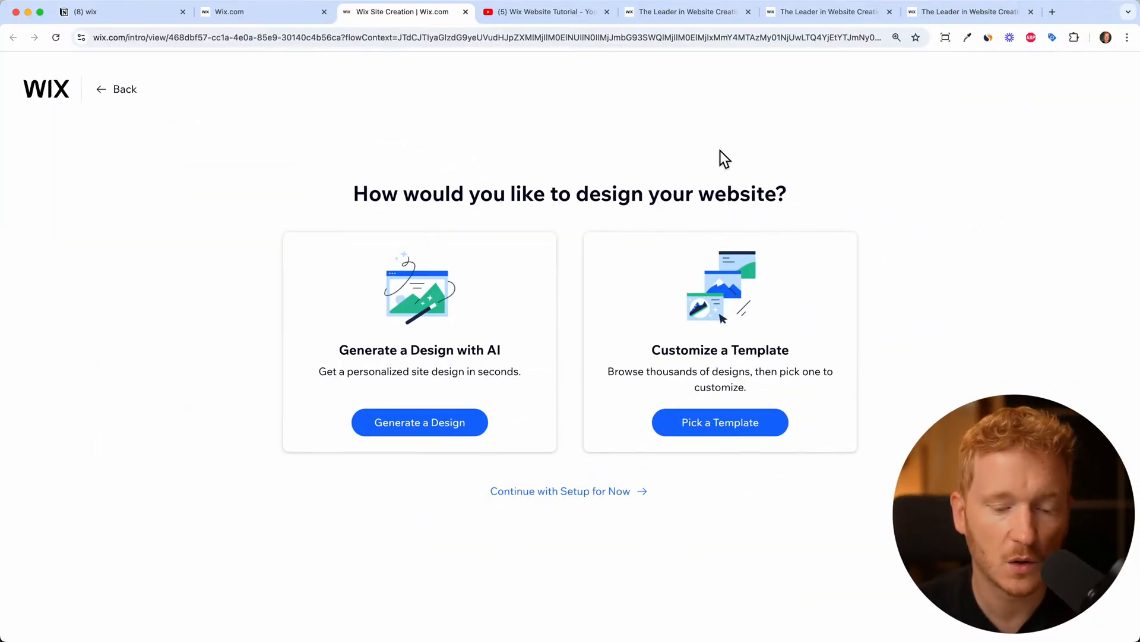
left_click(710, 439)
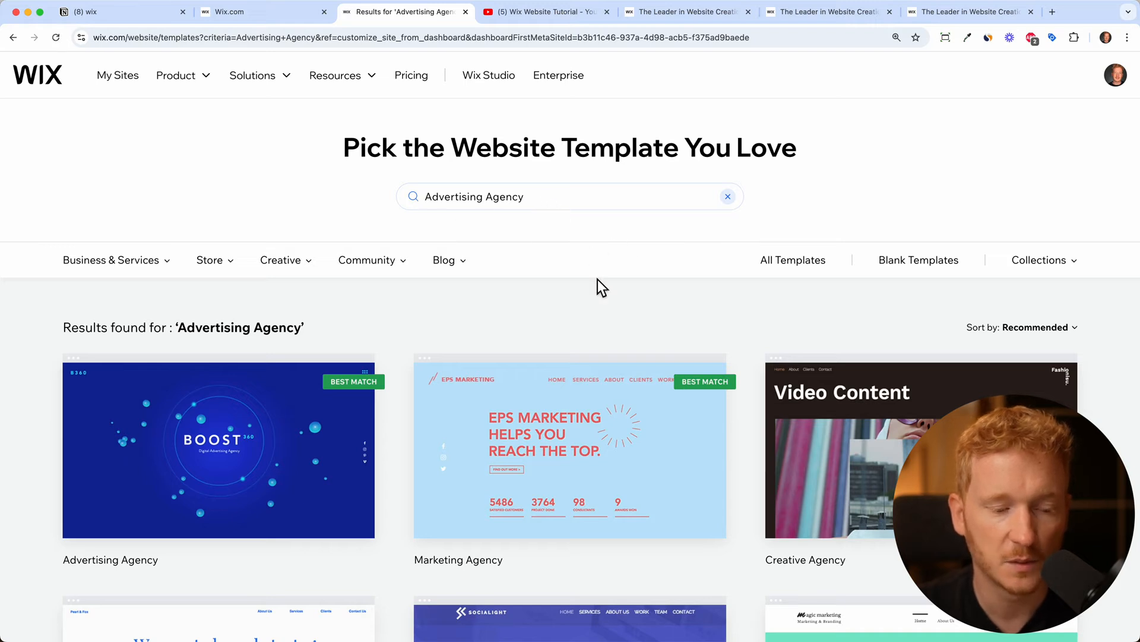
scroll(598, 279, "down", 1)
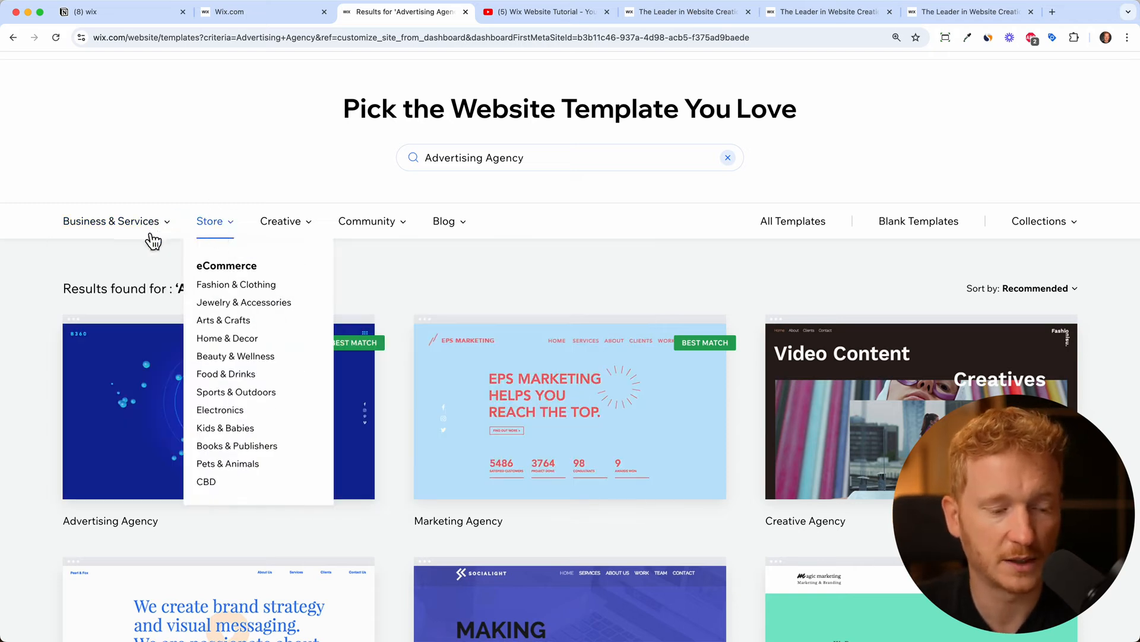
mouse_move(160, 235)
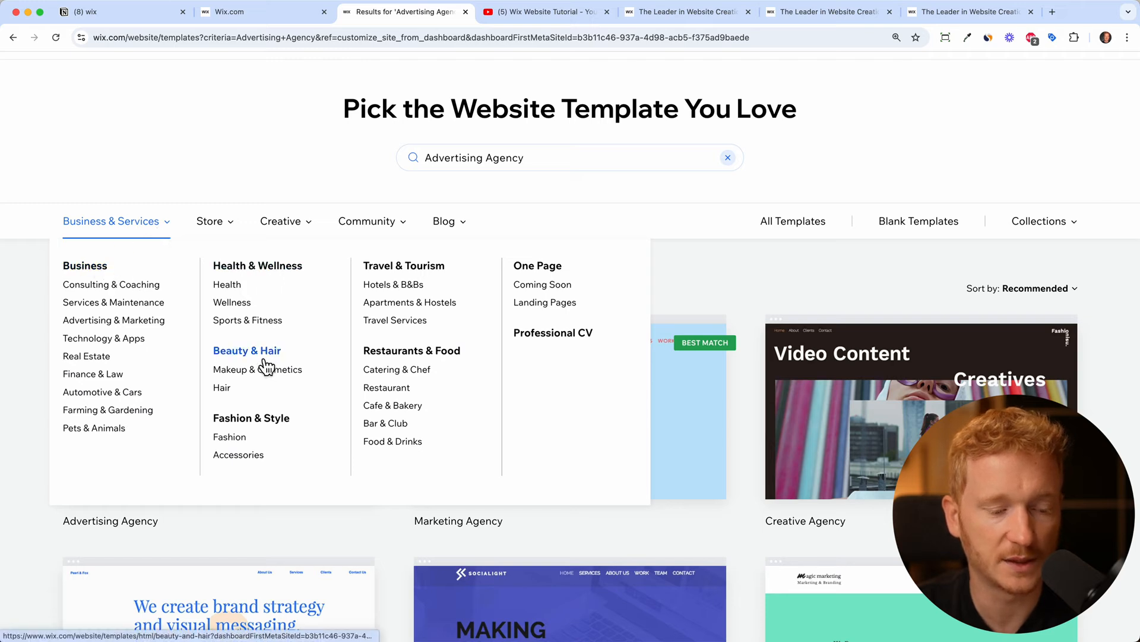
mouse_move(229, 234)
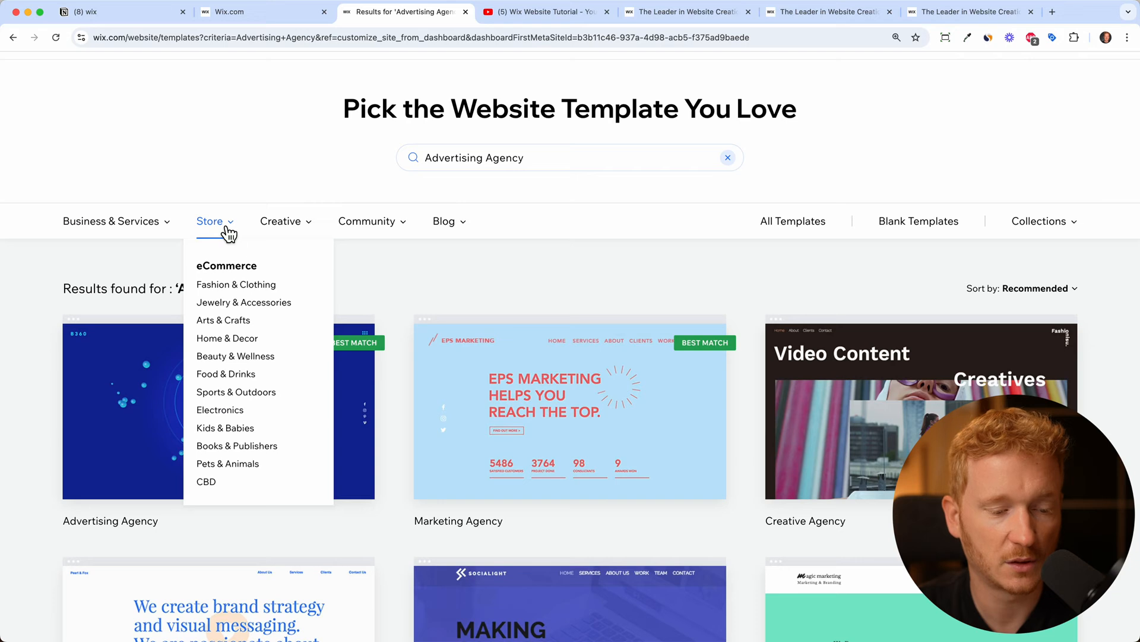
mouse_move(305, 233)
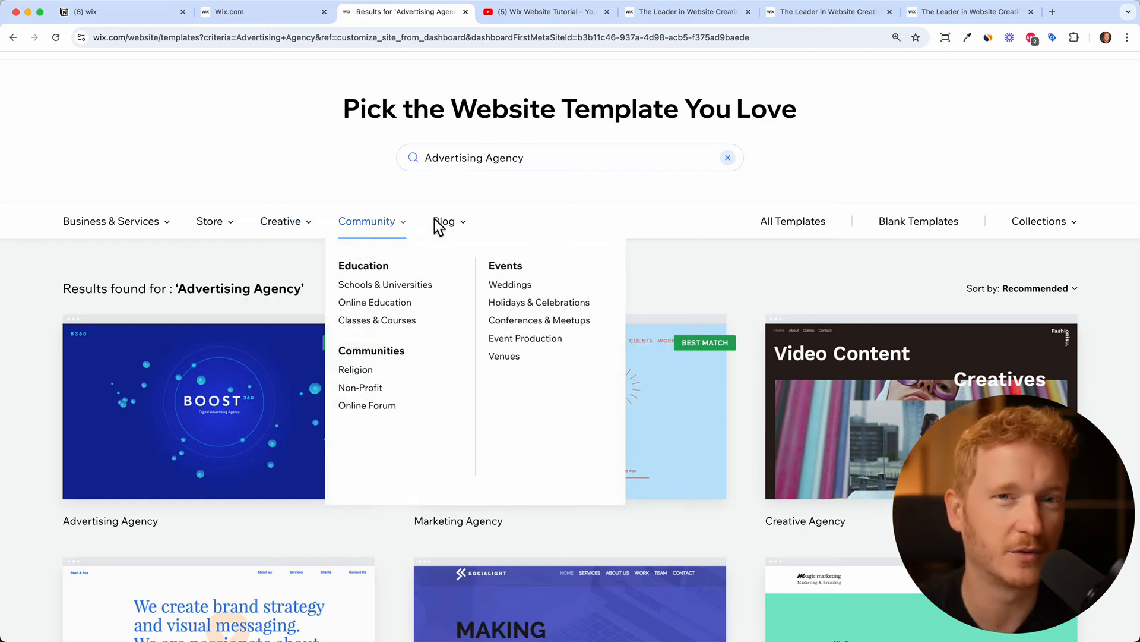
scroll(625, 233, "down", 3)
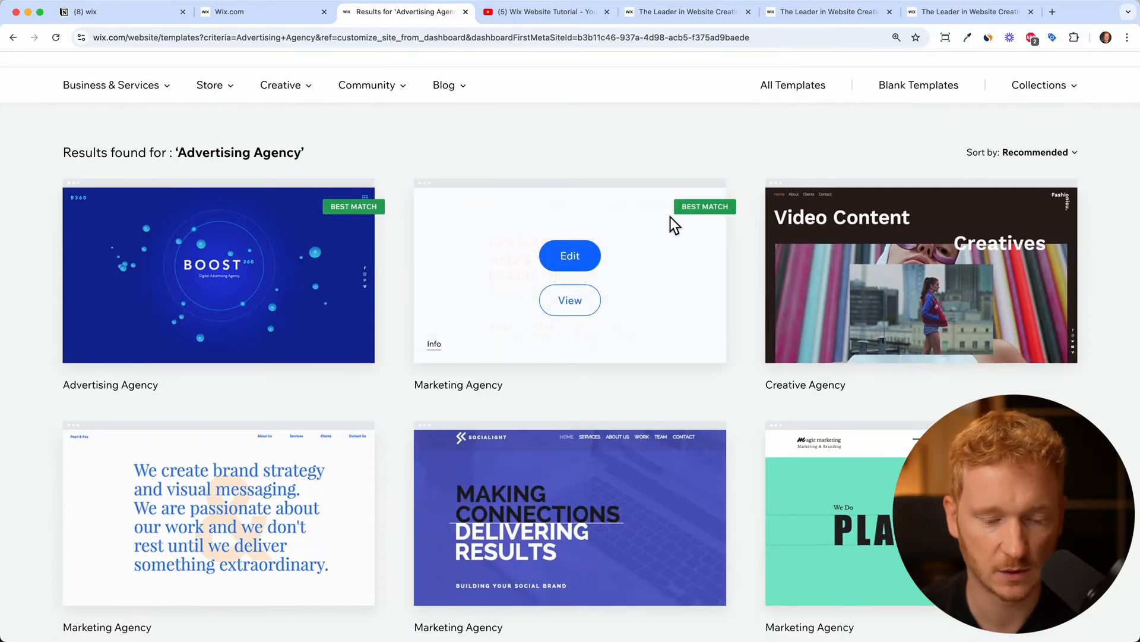
scroll(670, 216, "down", 3)
scroll(732, 355, "down", 3)
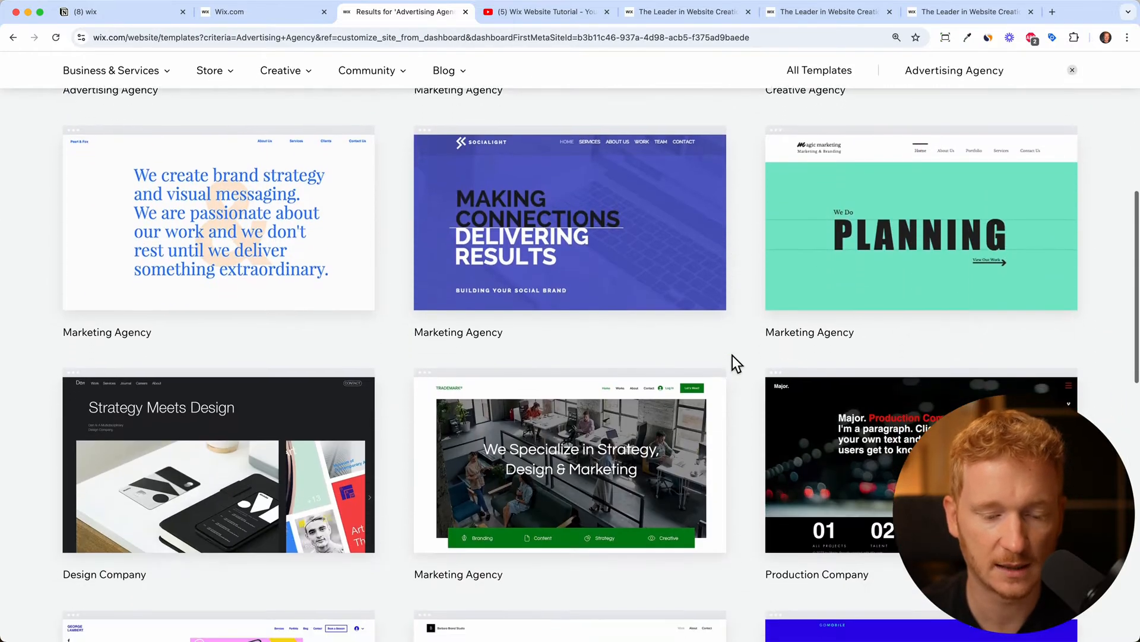
scroll(437, 237, "up", 1)
mouse_move(437, 237)
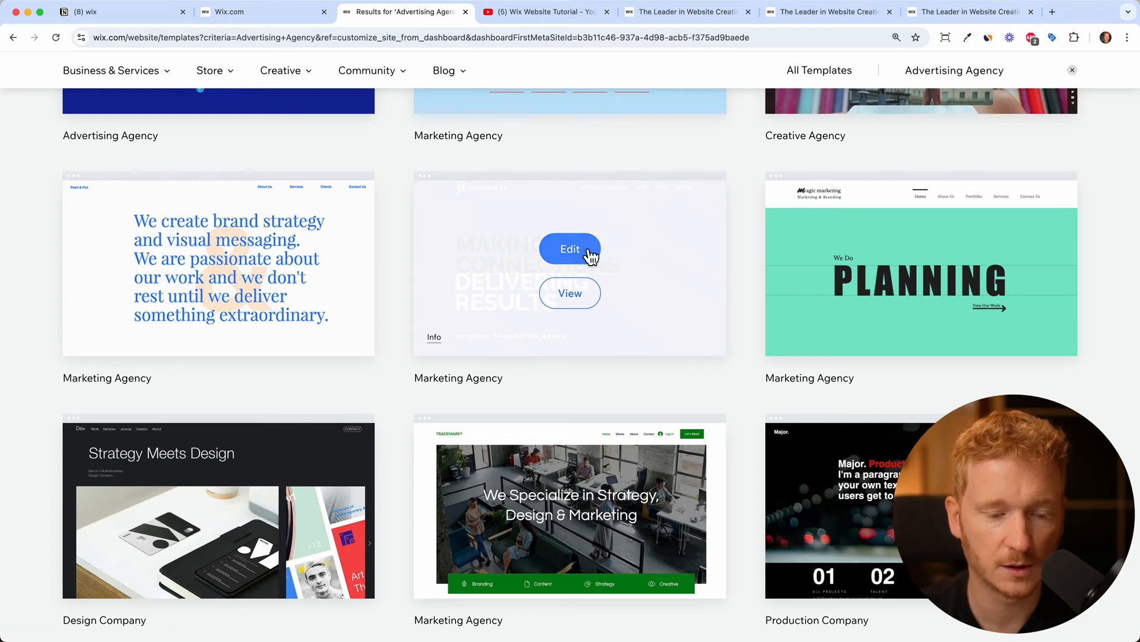
Preview the Socialight marketing agency template and open it in the editor
left_click(580, 293)
scroll(665, 378, "down", 12)
scroll(665, 377, "down", 15)
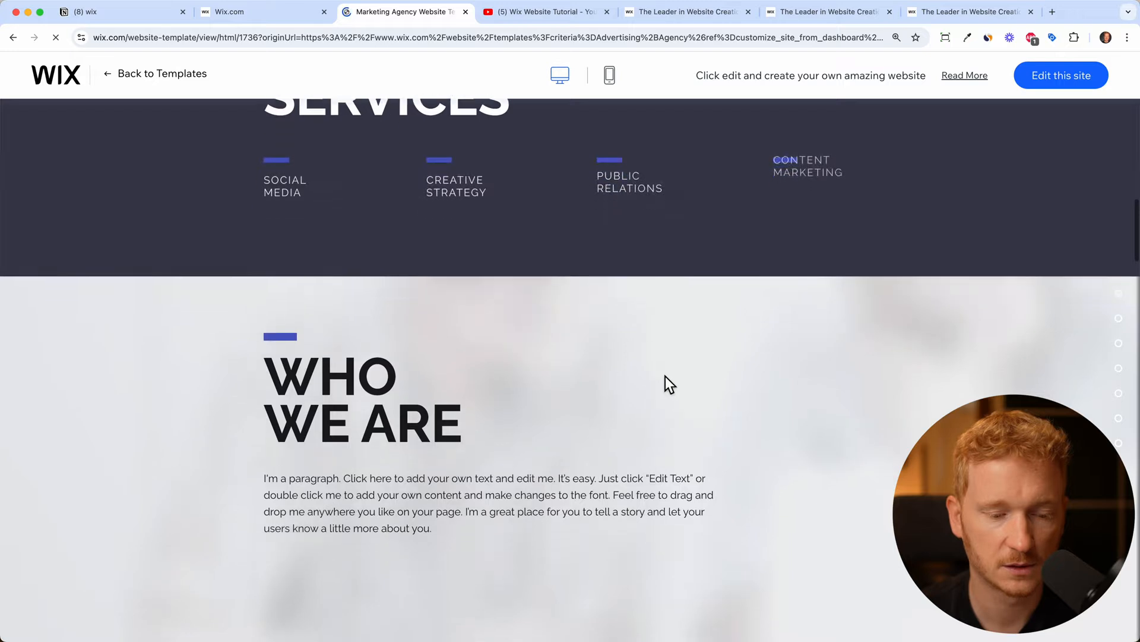
scroll(670, 380, "down", 4)
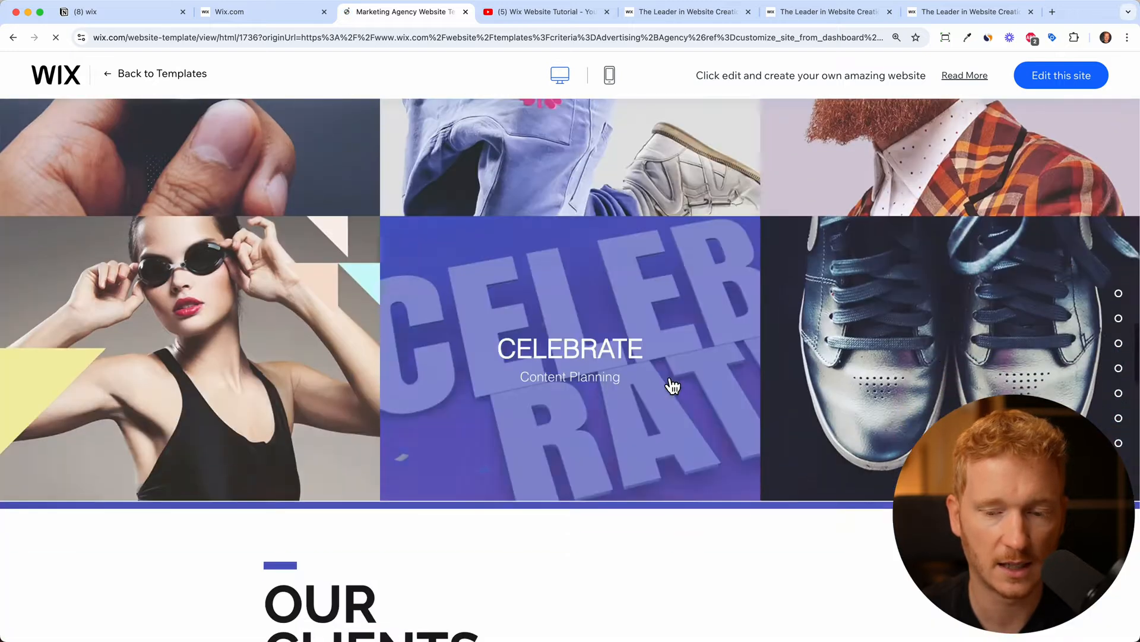
scroll(671, 382, "up", 14)
left_click(1071, 80)
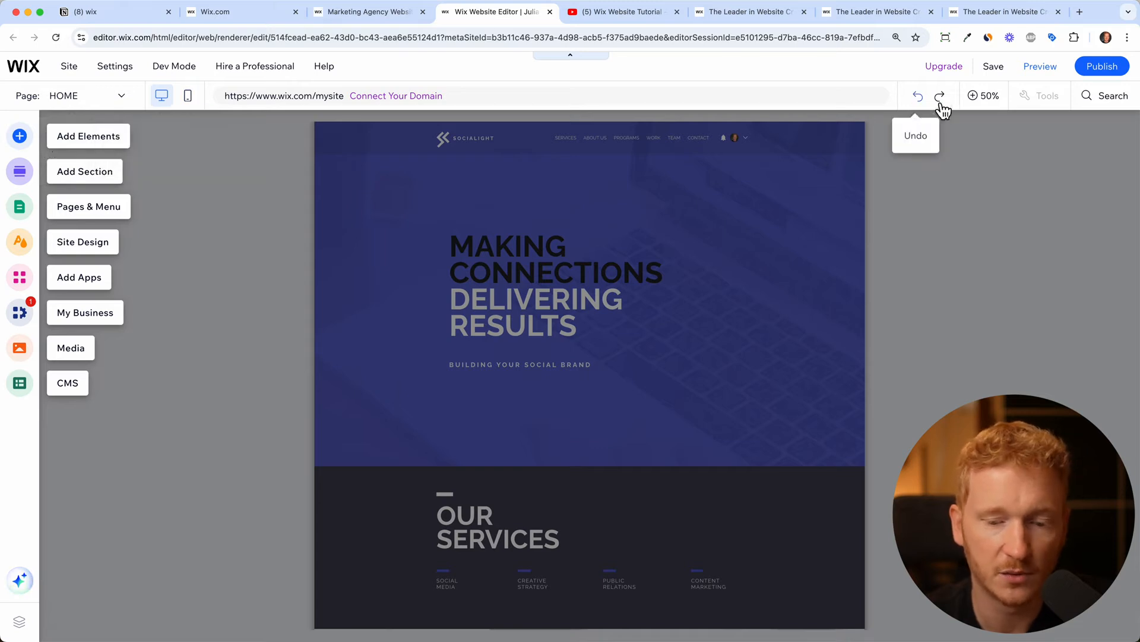
At 100% zoom, replace RESULTS in the hero headline with THE BEST ROI
left_click(988, 97)
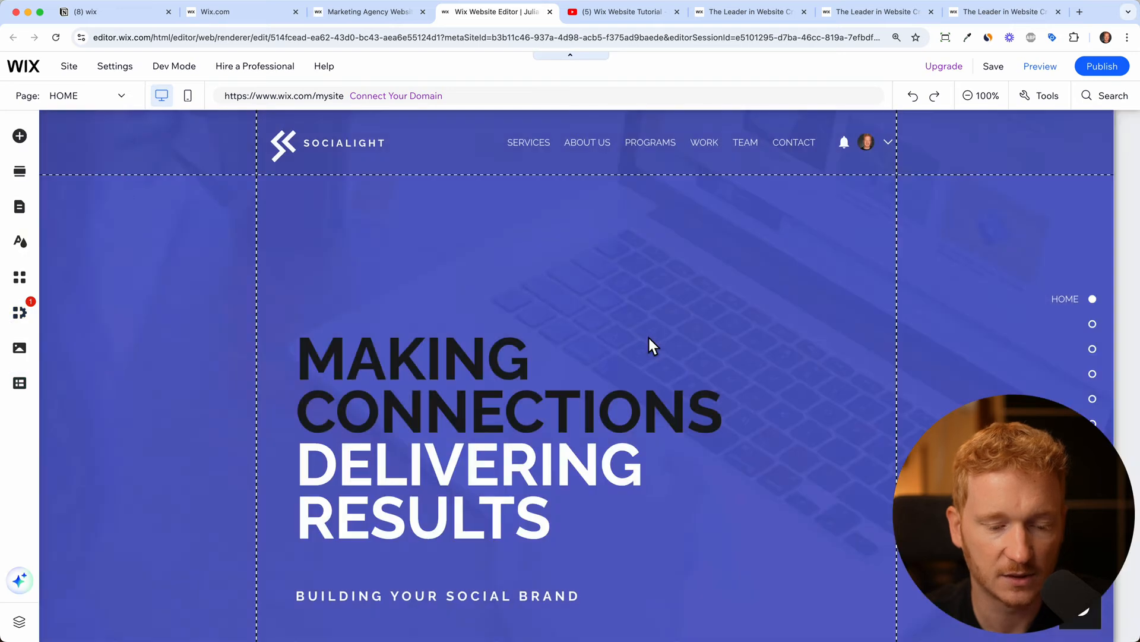
scroll(647, 336, "down", 2)
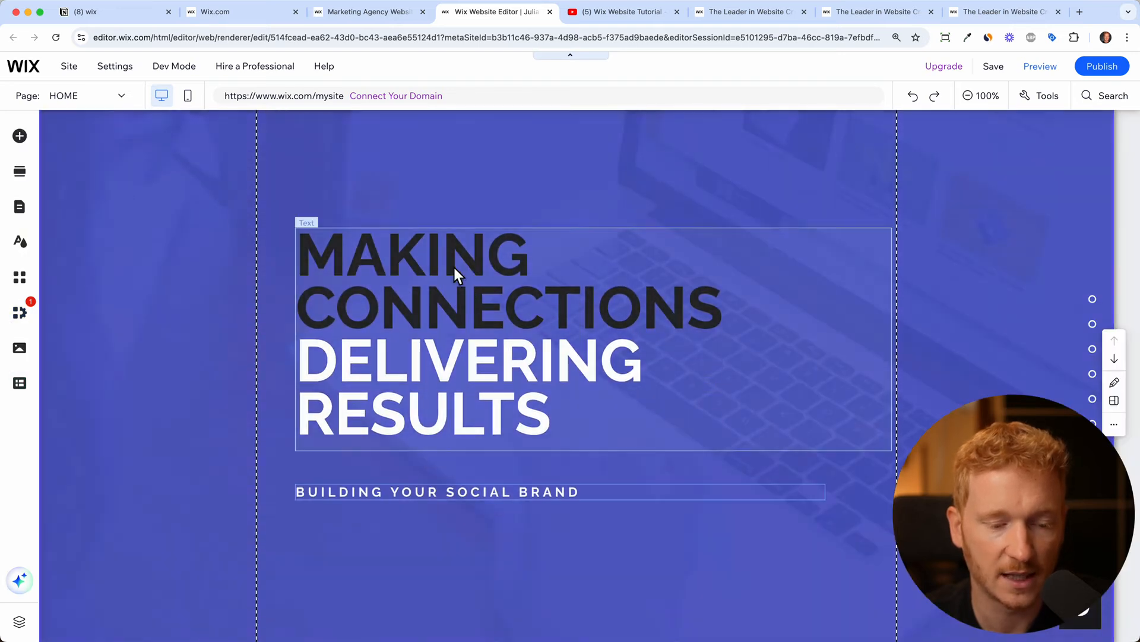
left_click(454, 266)
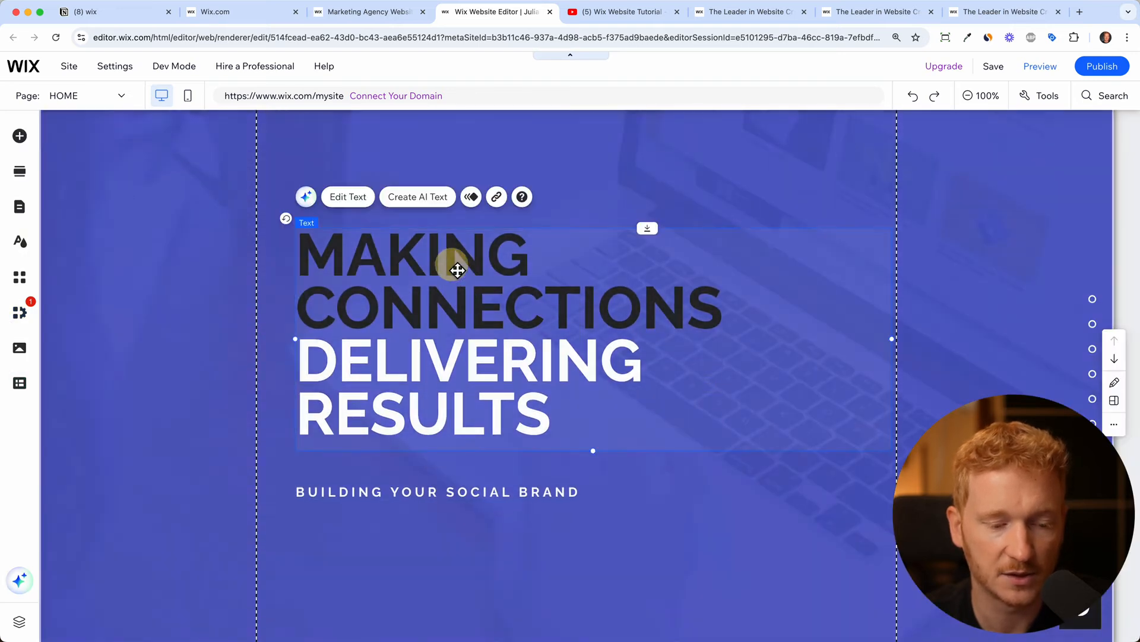
left_click(367, 216)
key("Right")
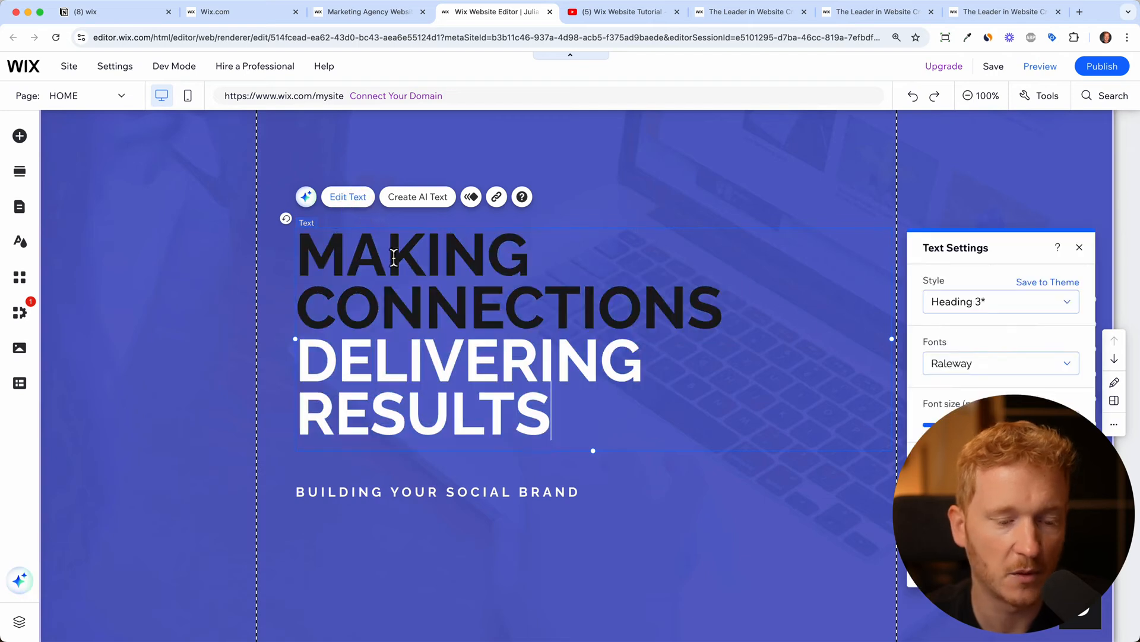
key("BackSpace")
key("BackSpace")
key("BackSpace")
key("BackSpace")
key("BackSpace")
key("BackSpace")
key("BackSpace")
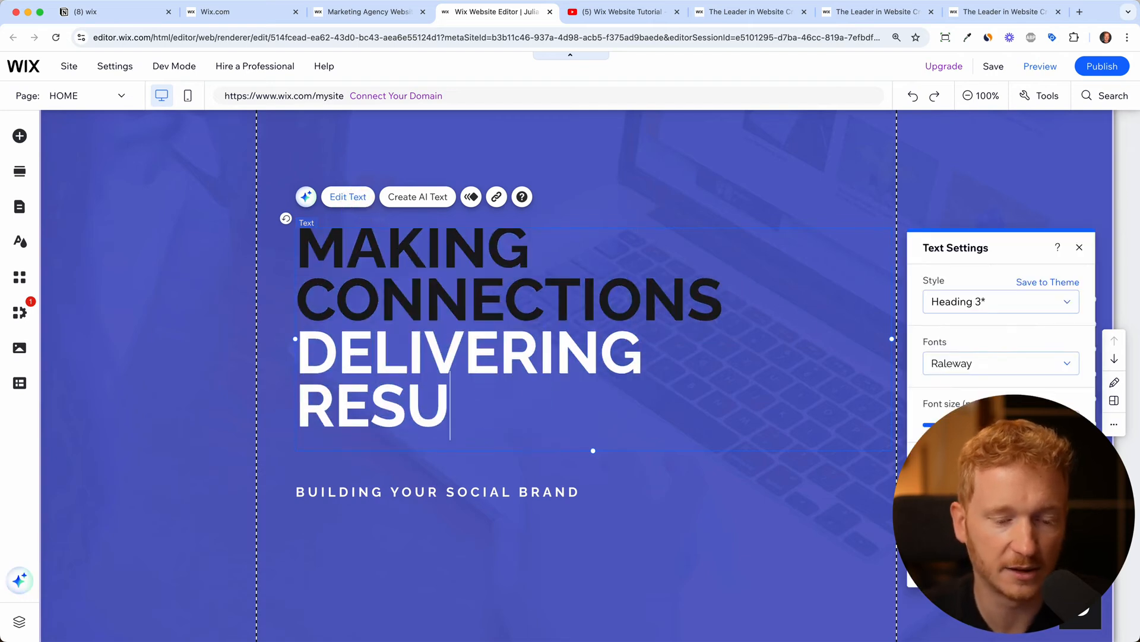
type("THE BEST ROI")
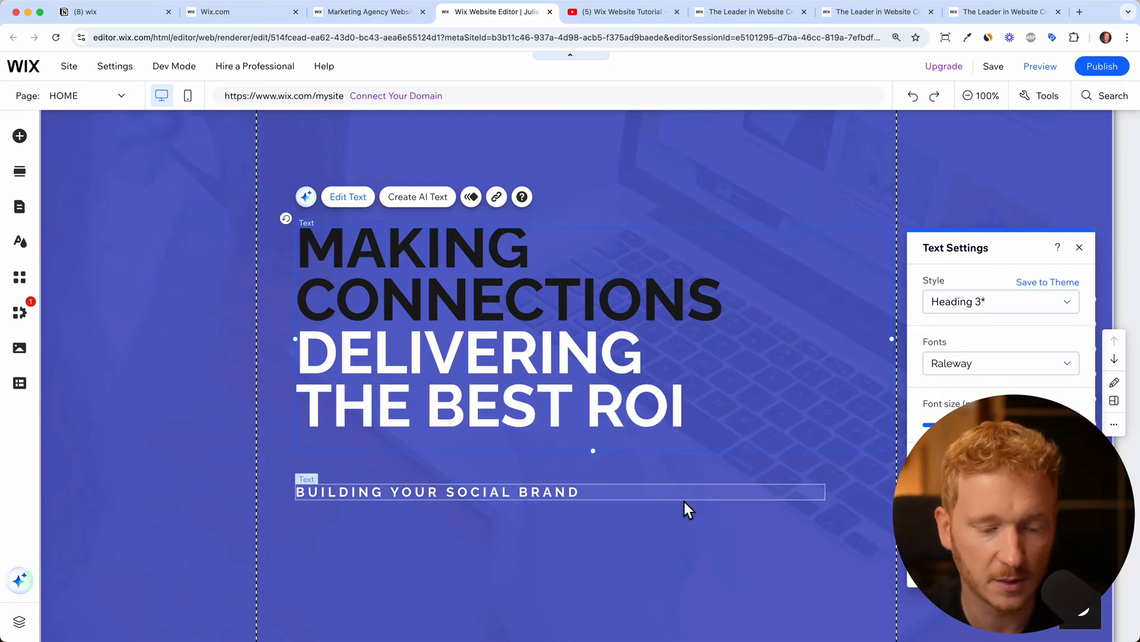
Put the BUILDING YOUR SOCIAL BRAND subtitle into text-editing mode
left_click(683, 500)
left_click(348, 453)
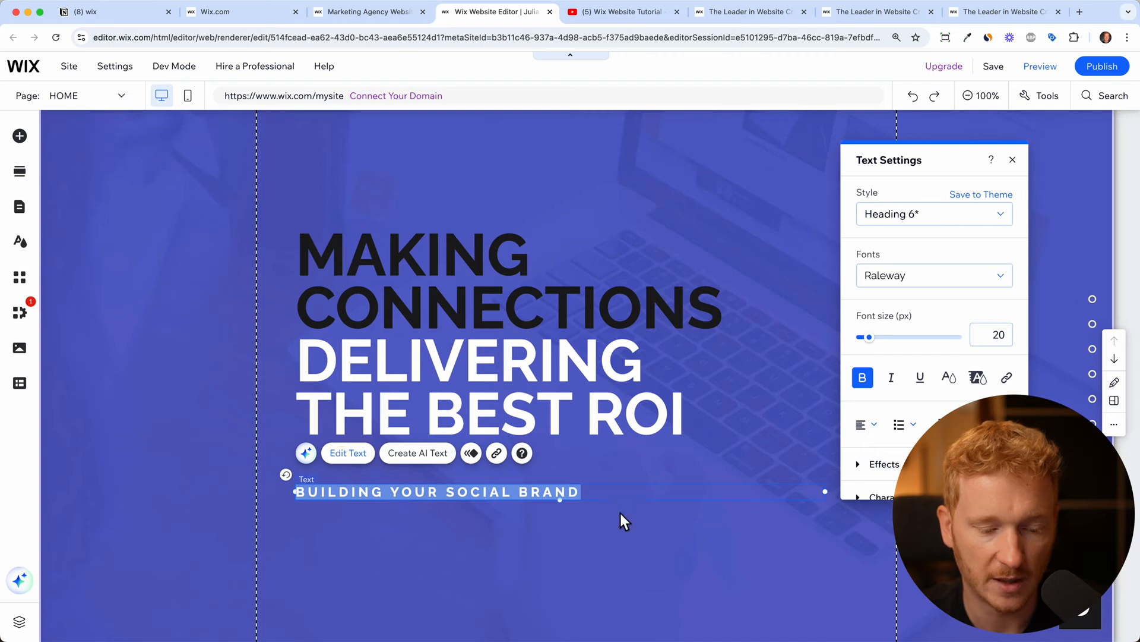
left_click(611, 492)
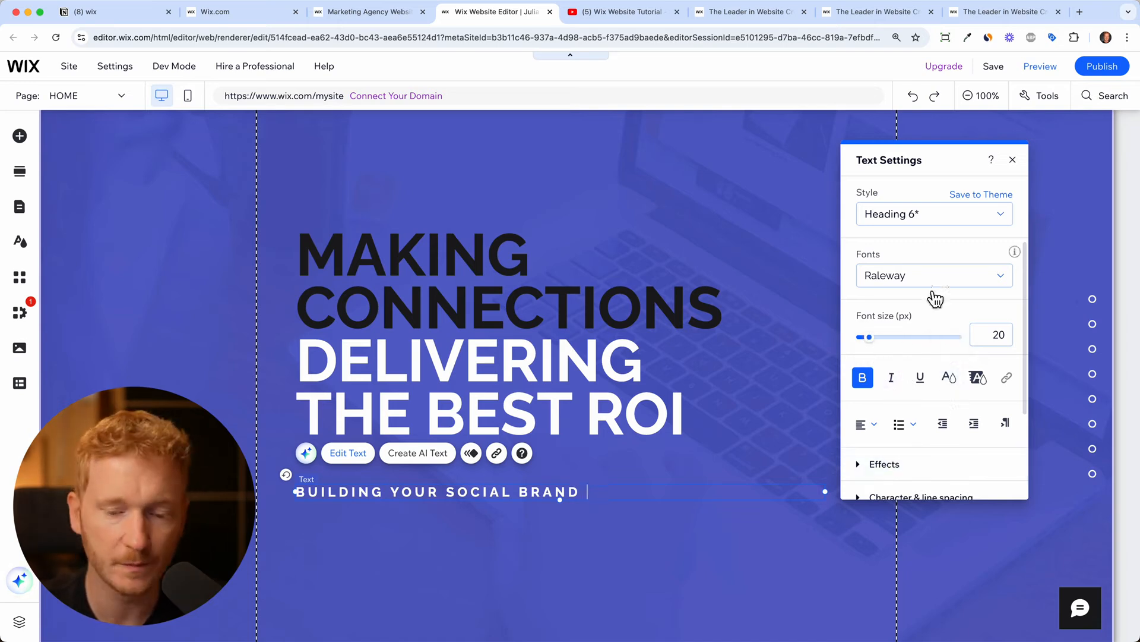
scroll(938, 397, "down", 3)
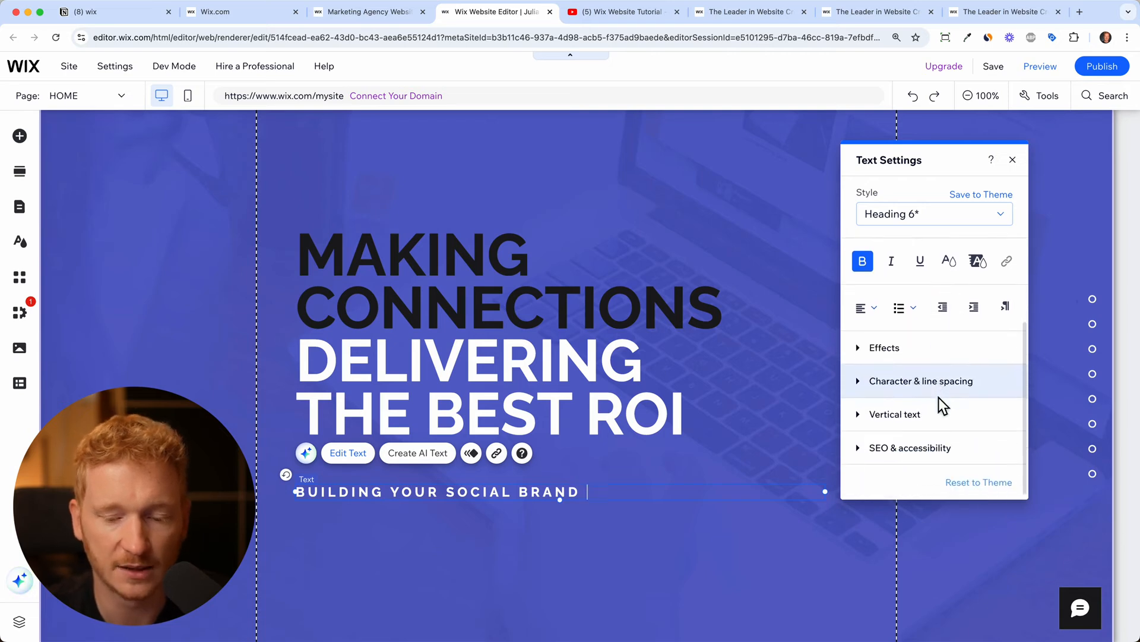
scroll(939, 397, "up", 2)
scroll(956, 396, "down", 2)
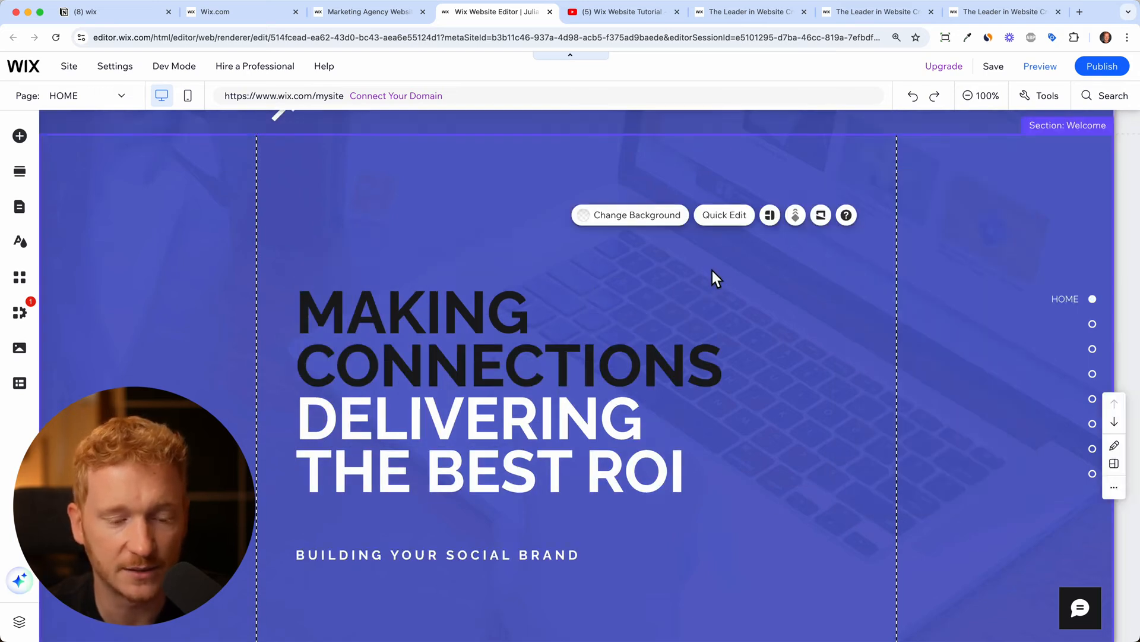
Move the hero headline up and left, with the subtitle placed directly beneath it
left_click(462, 352)
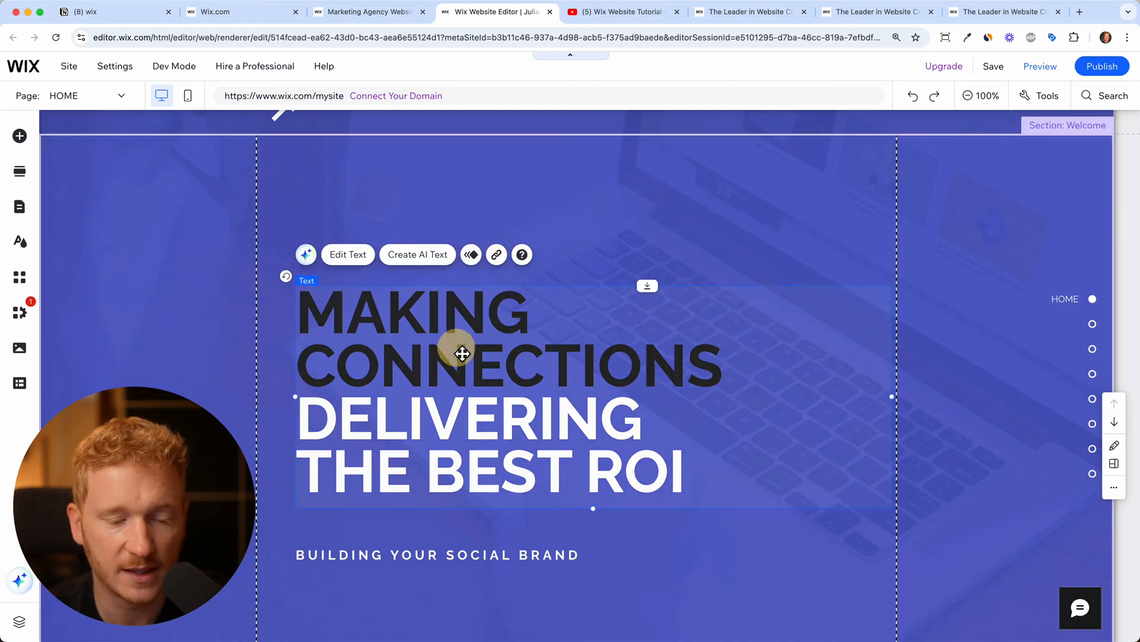
left_click_drag(463, 353, 363, 365)
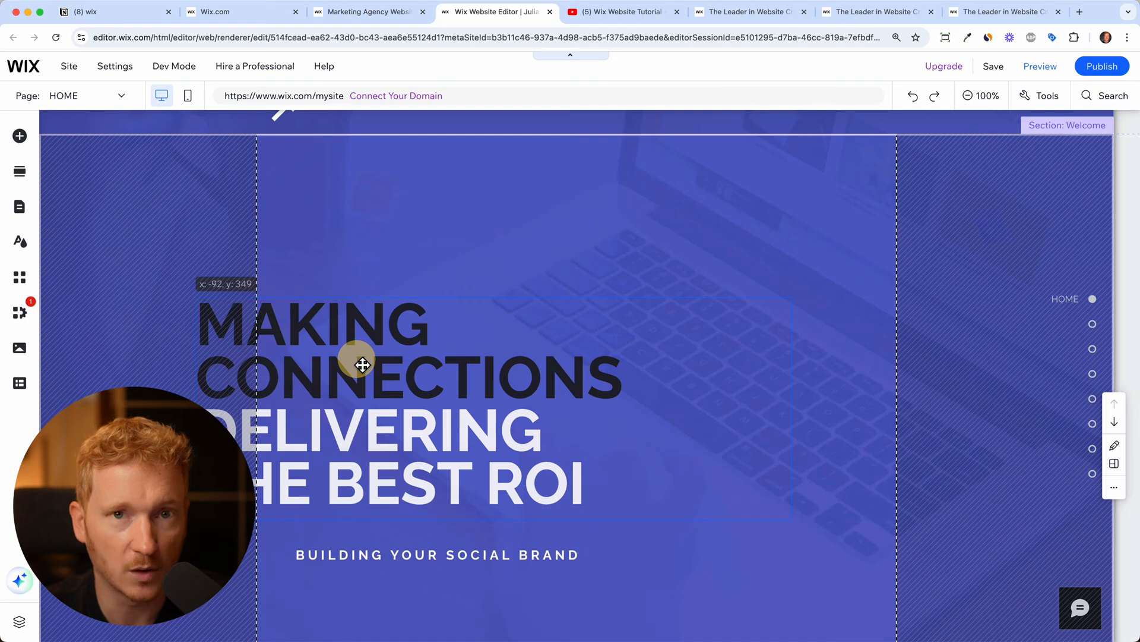
left_click_drag(362, 365, 458, 372)
left_click(671, 219)
left_click_drag(535, 420, 535, 288)
left_click_drag(537, 289, 530, 289)
left_click_drag(502, 554, 504, 417)
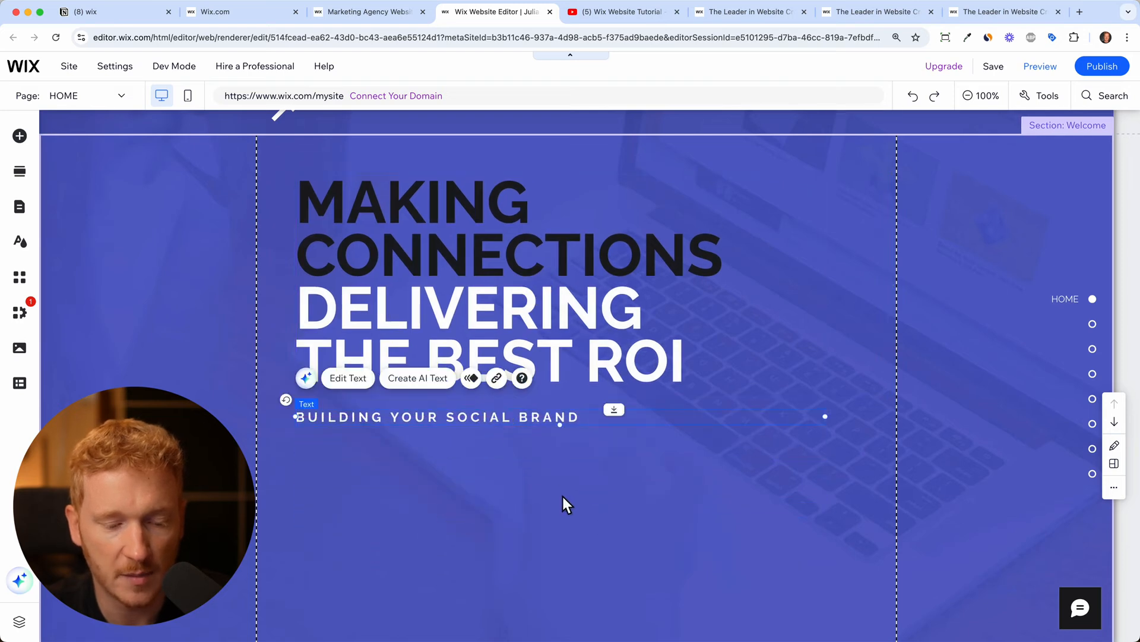
Resize the hero section by lowering its bottom edge
scroll(562, 494, "down", 3)
left_click(682, 451)
left_click_drag(793, 576, 793, 639)
scroll(719, 441, "up", 2)
scroll(717, 439, "up", 1)
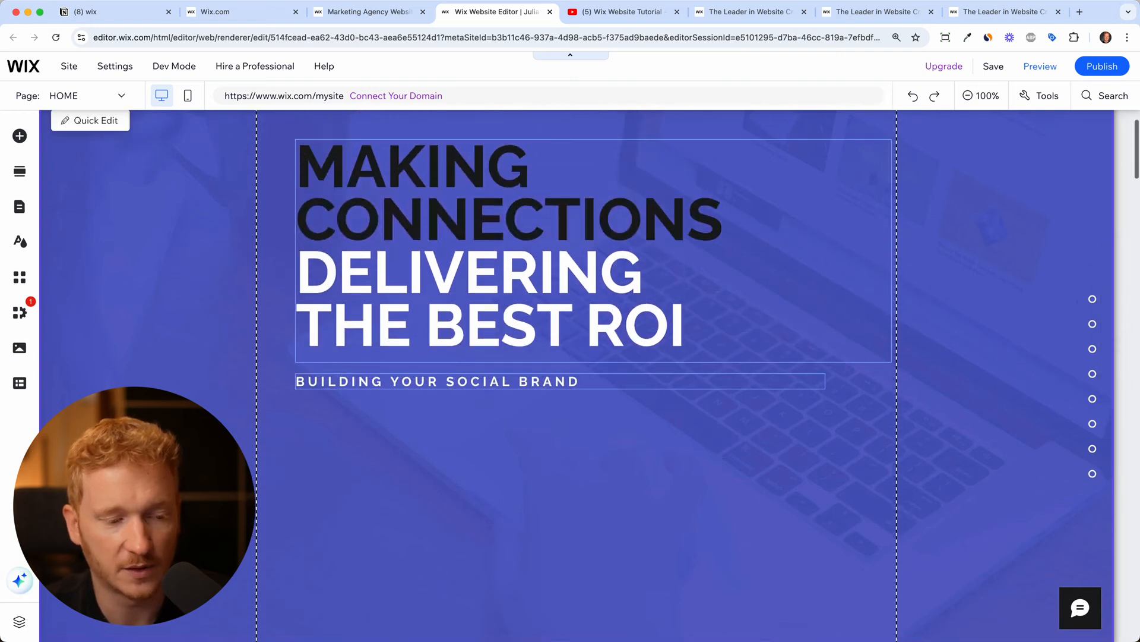
Add a black themed button under the subtitle and relabel it Contact us
left_click(20, 135)
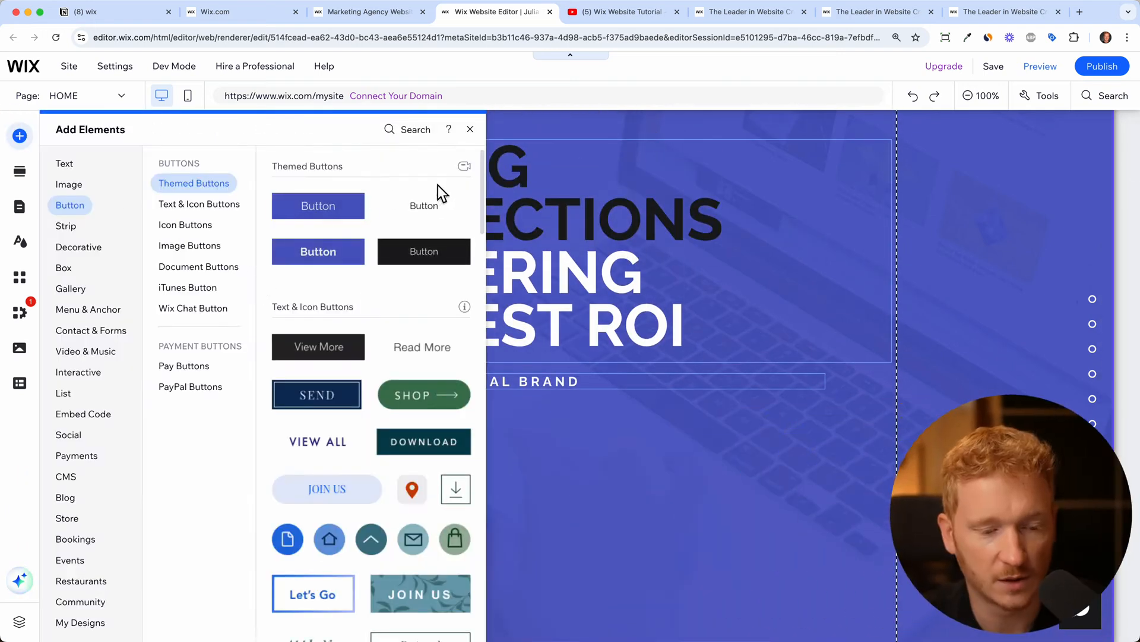
left_click_drag(413, 254, 418, 439)
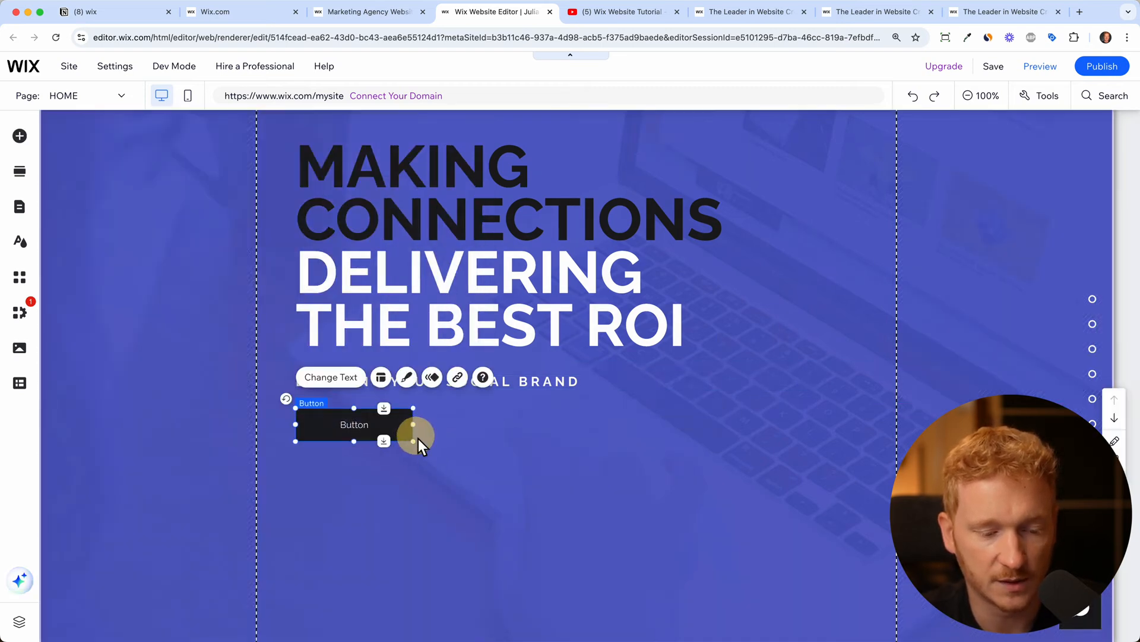
left_click(346, 390)
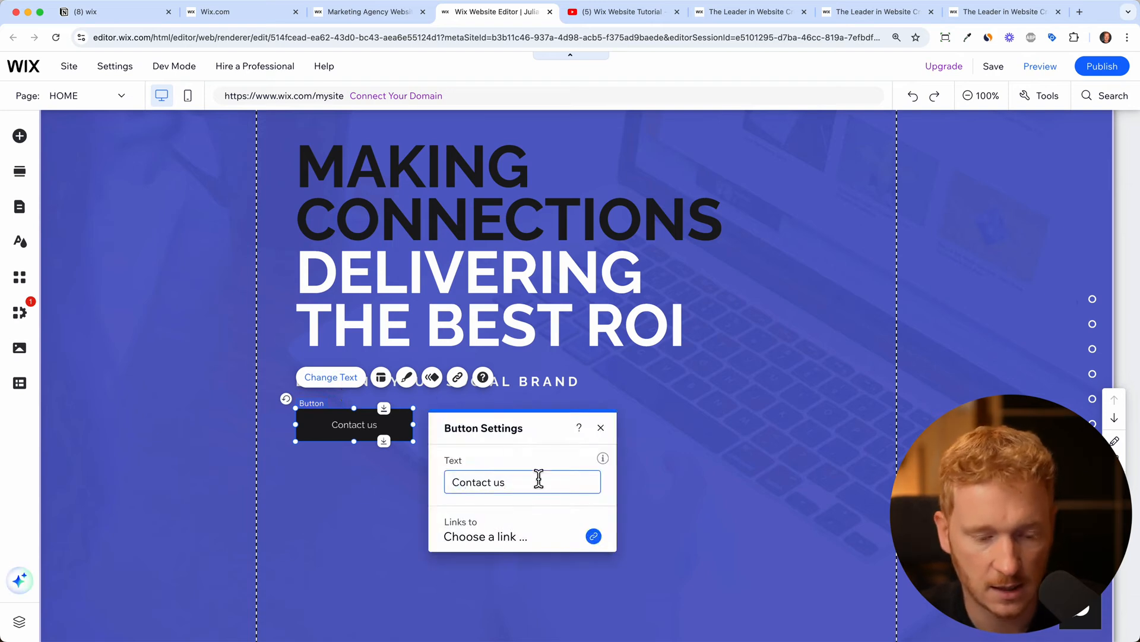
Look through the button's Page link options and close the list without choosing a page
left_click(599, 540)
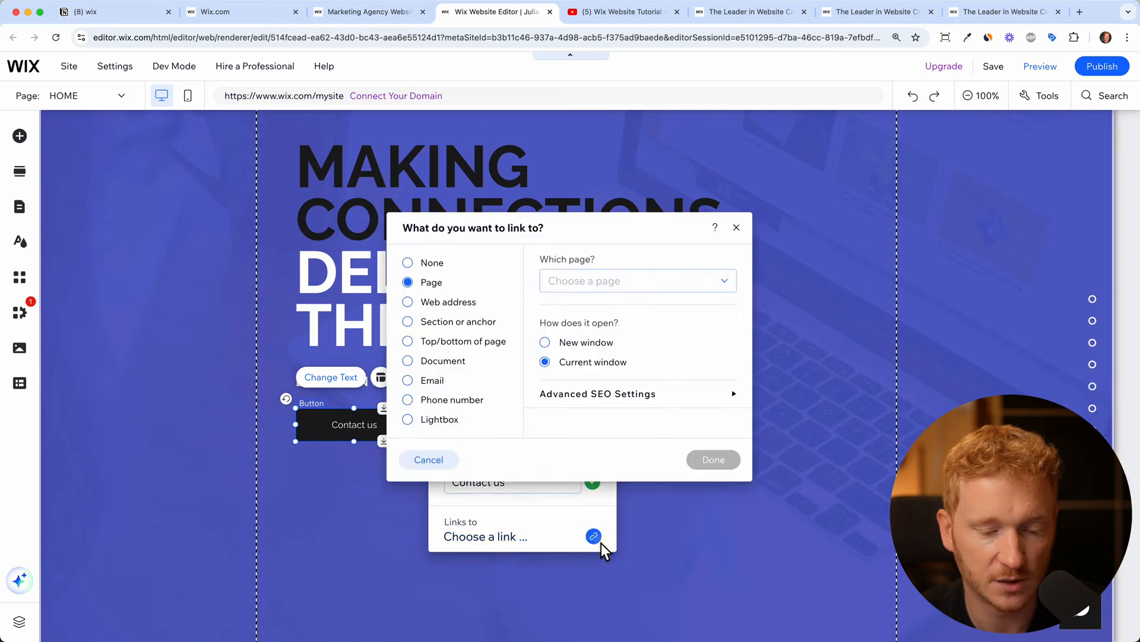
left_click(567, 294)
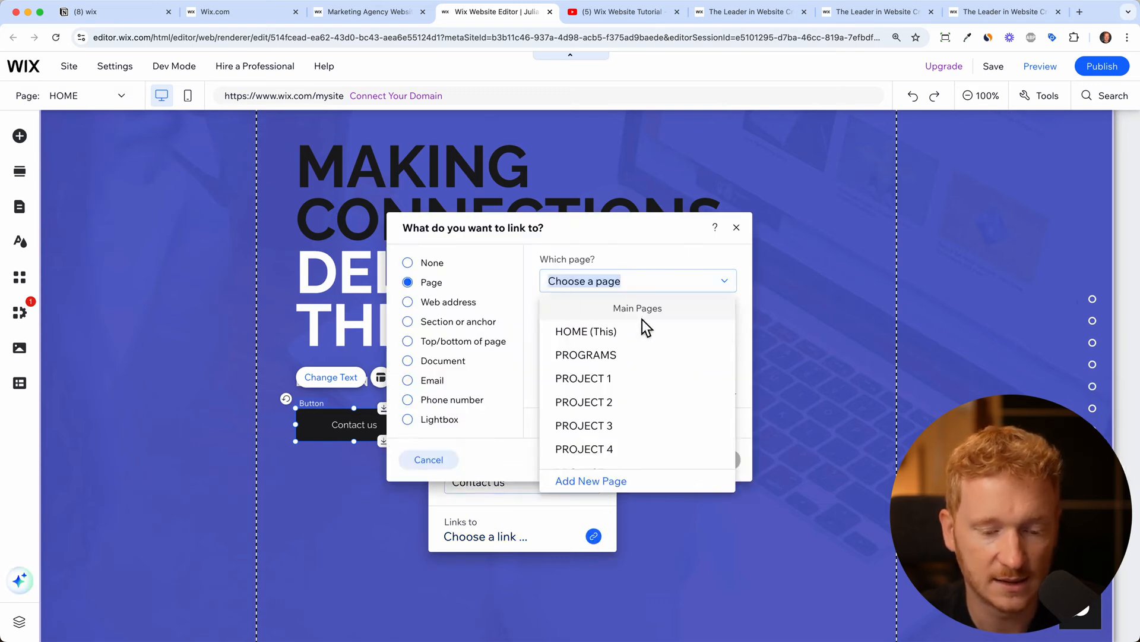
scroll(656, 382, "down", 5)
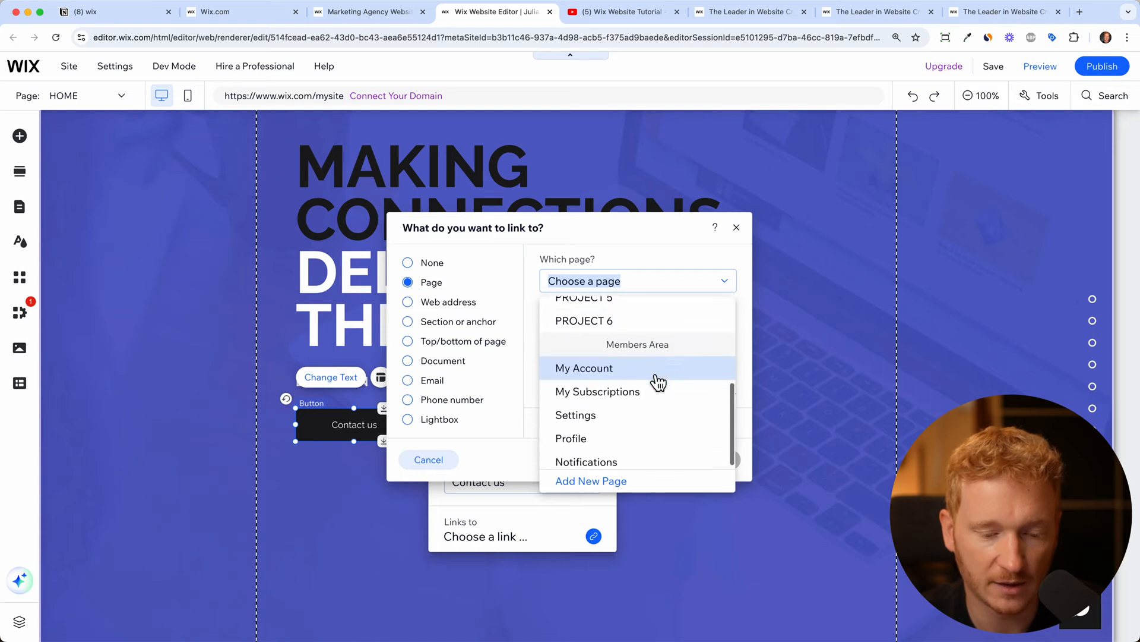
scroll(657, 380, "up", 5)
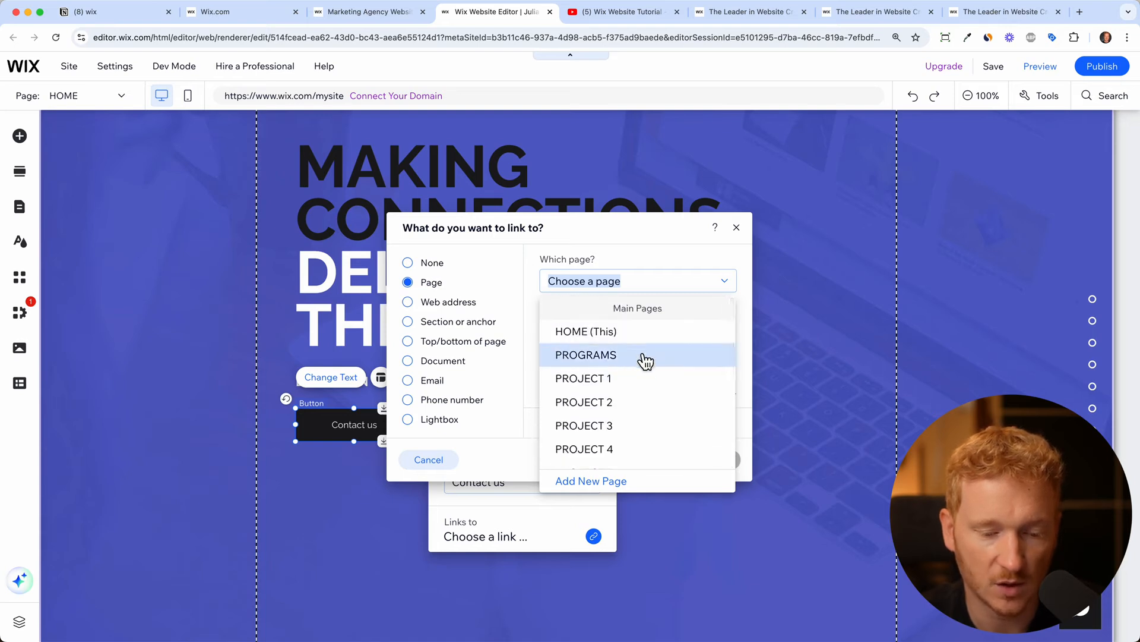
scroll(656, 392, "down", 4)
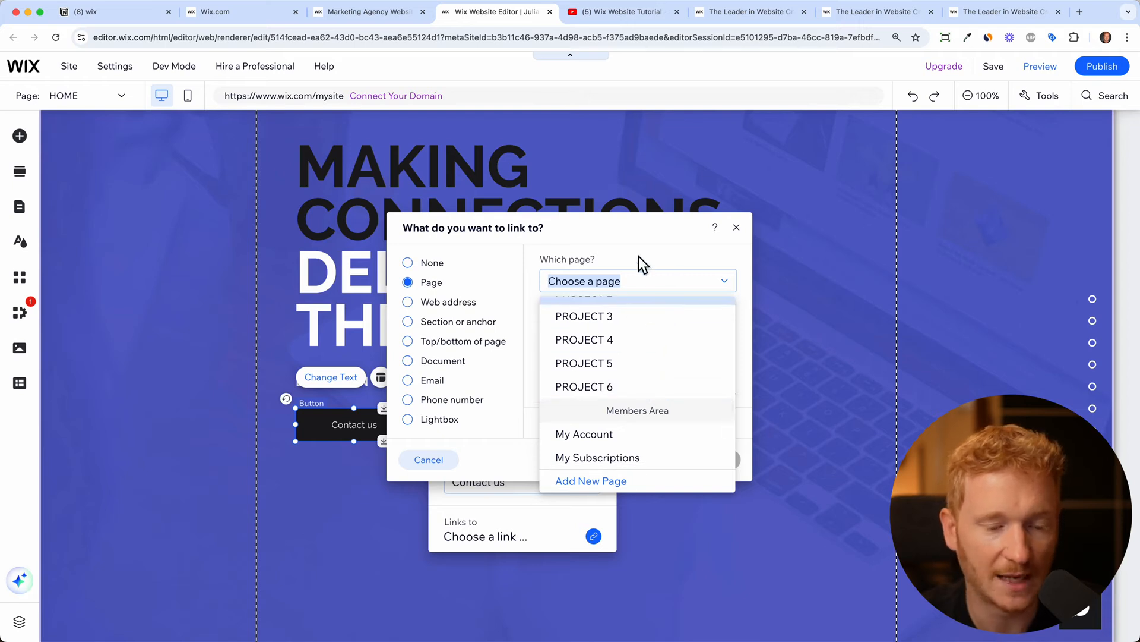
left_click(742, 232)
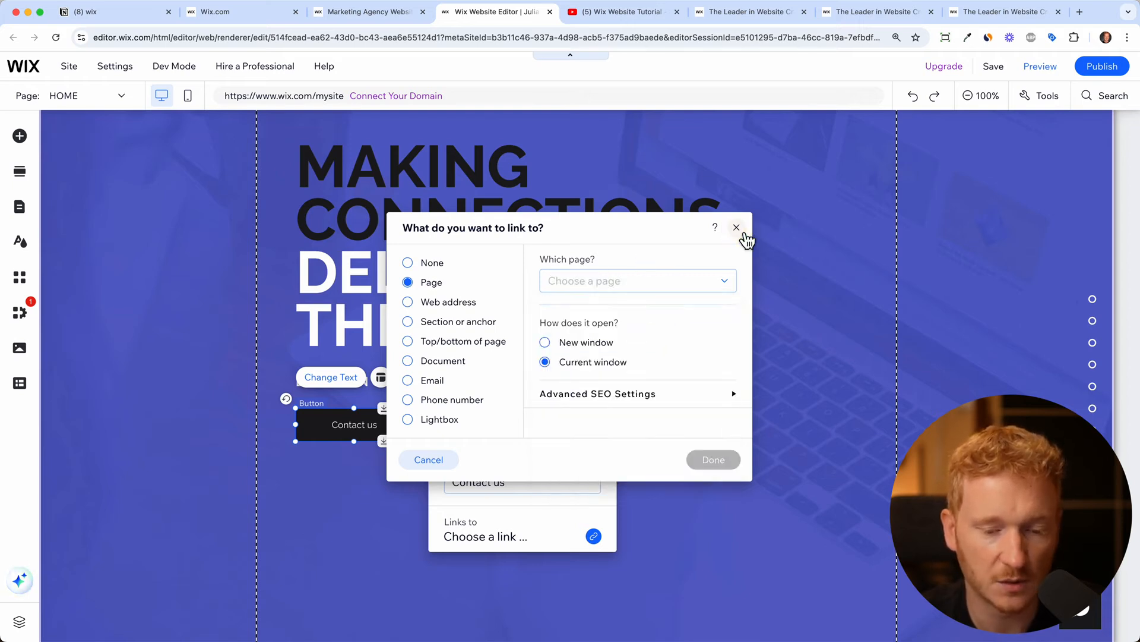
Add an enlarged YouTube player under the Contact us button, aligned with it
left_click(739, 416)
scroll(739, 416, "down", 2)
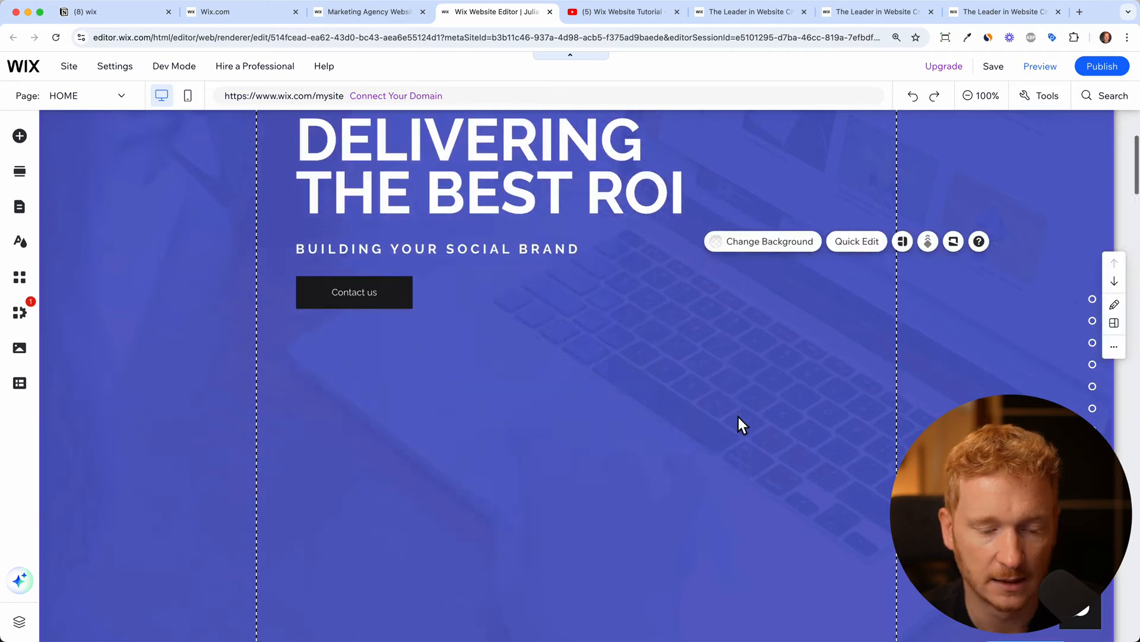
scroll(739, 416, "down", 3)
scroll(714, 349, "up", 2)
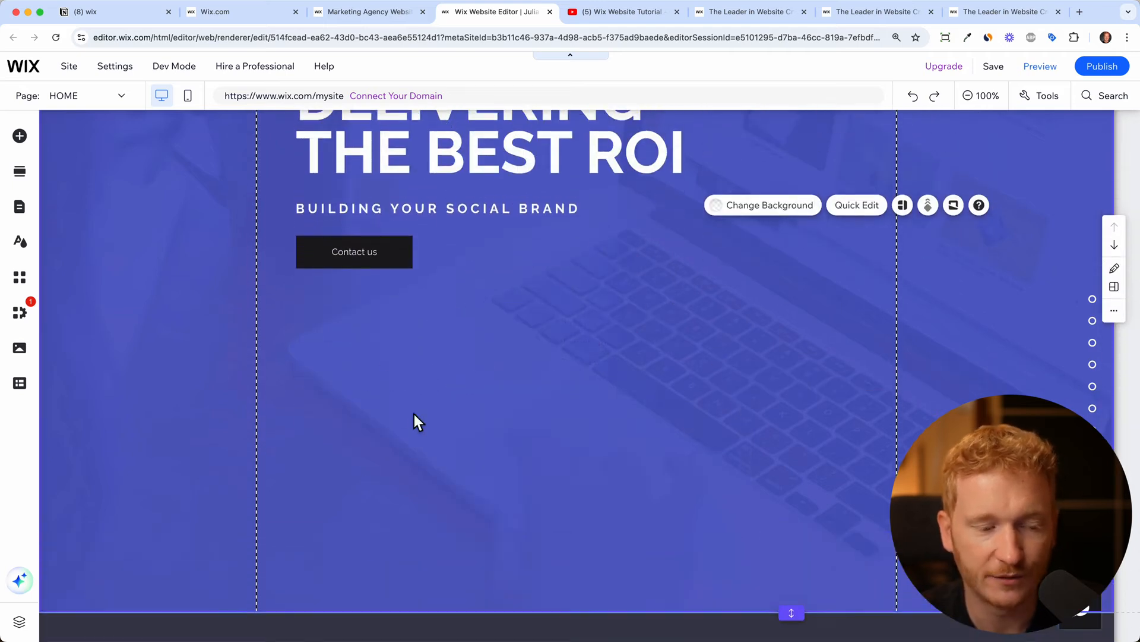
left_click(20, 136)
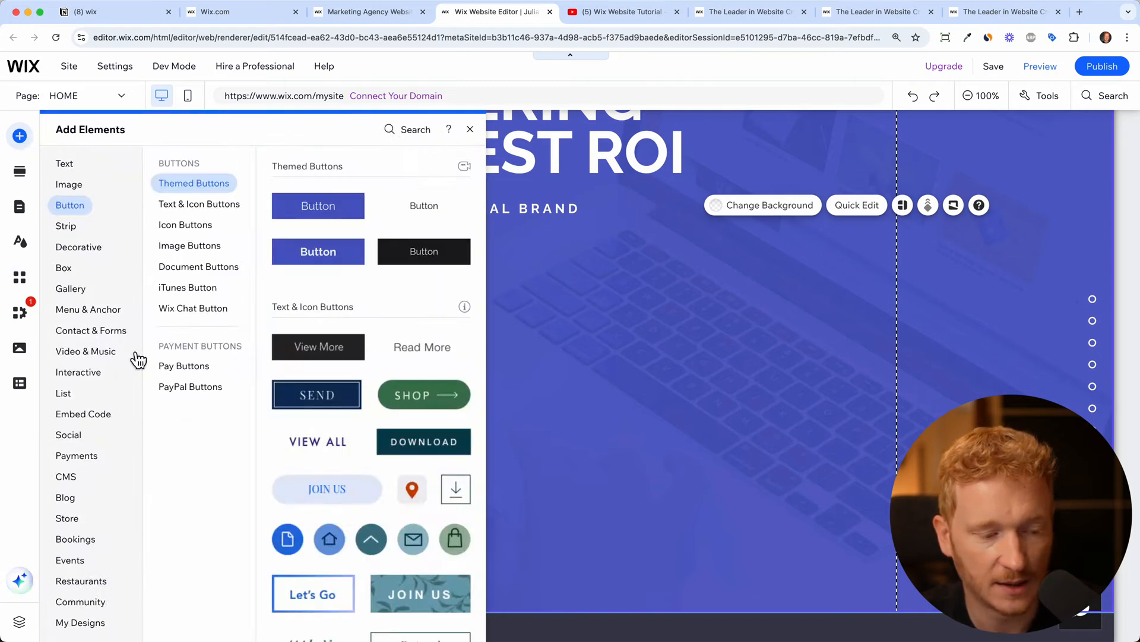
left_click(88, 309)
left_click(89, 353)
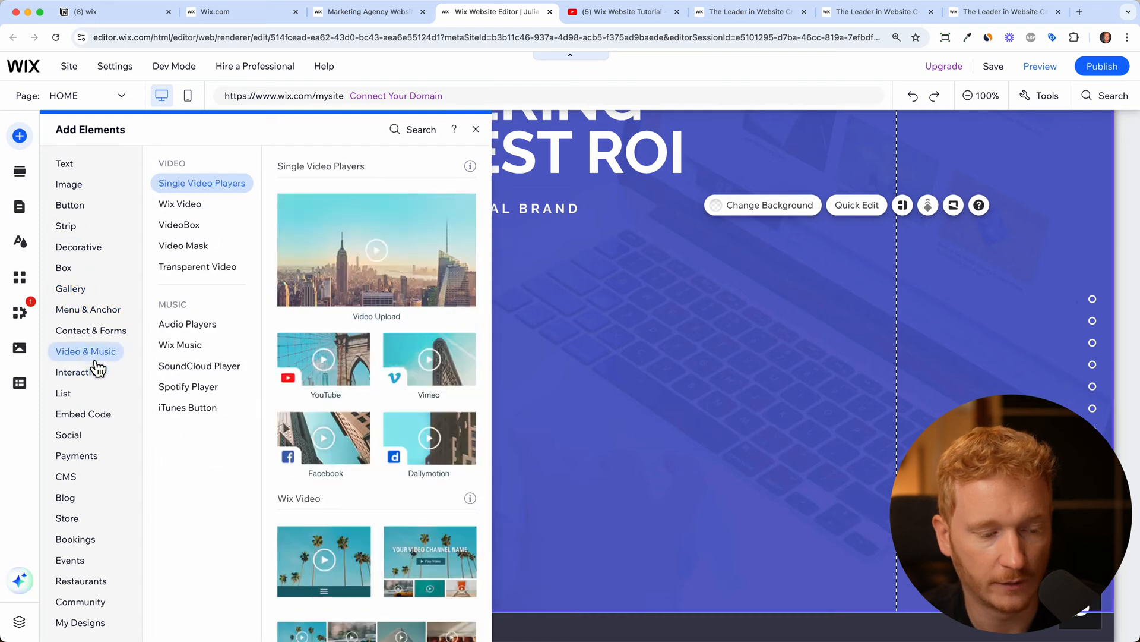
left_click_drag(373, 389, 473, 375)
left_click_drag(611, 479, 772, 512)
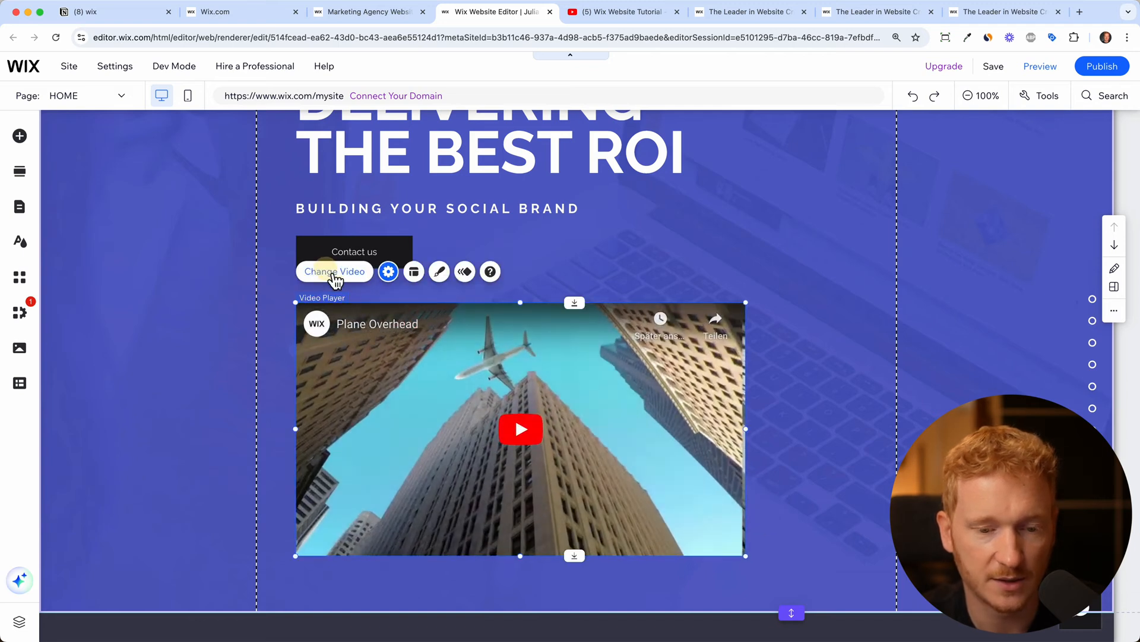
Set the player to the Wix Website Tutorial video URL and shift it right
left_click(336, 272)
left_click(611, 12)
left_click(453, 38)
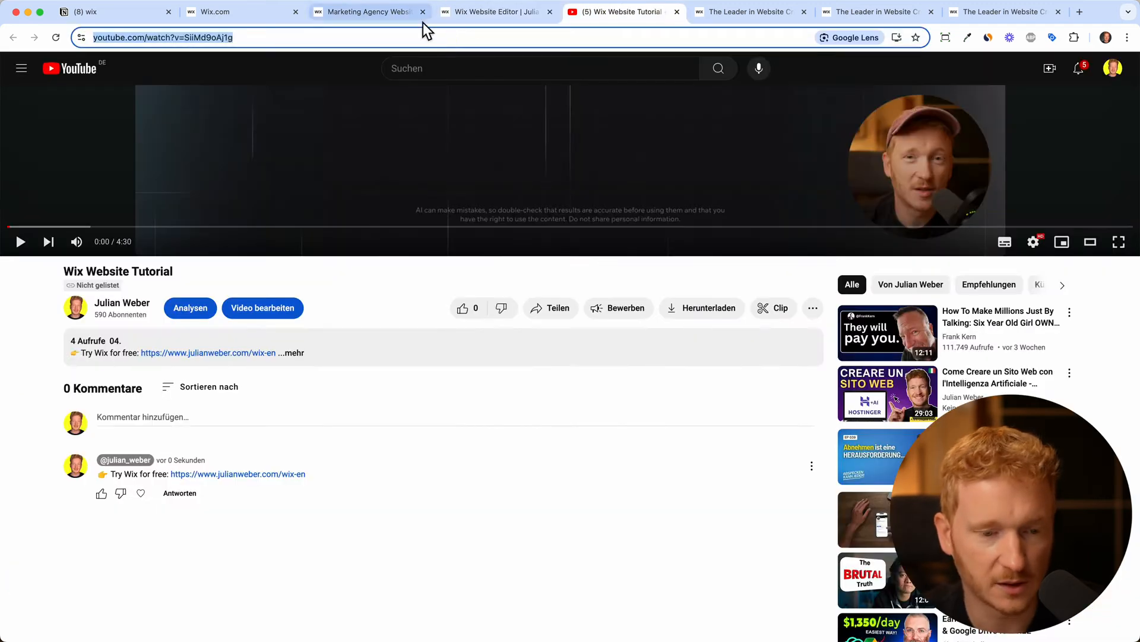
left_click(493, 11)
left_click(892, 477)
key("super+v")
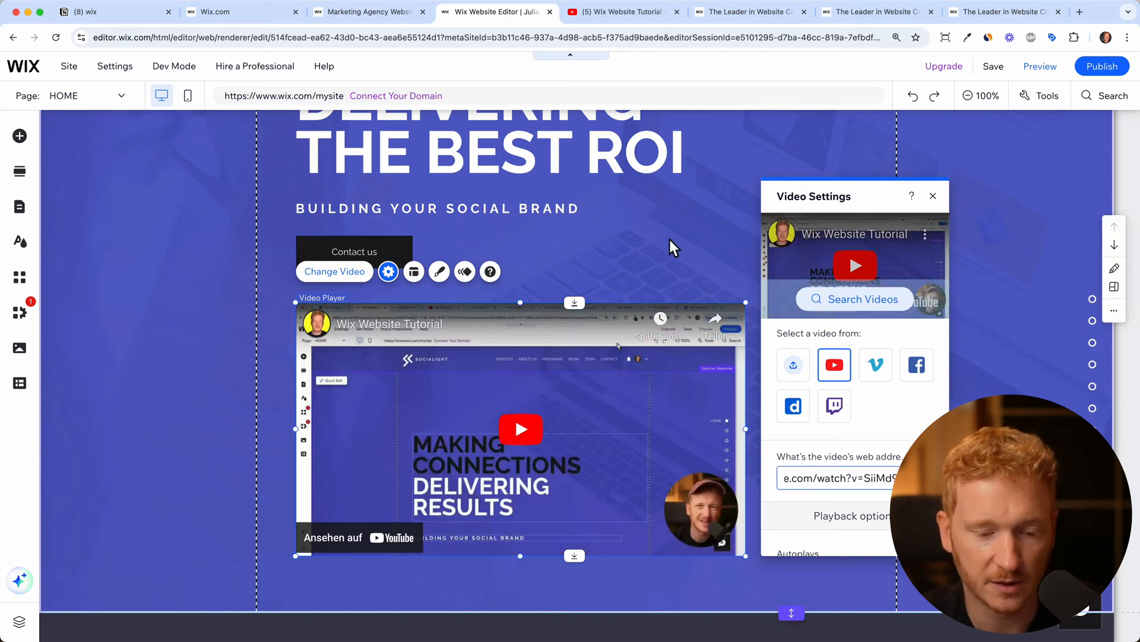
left_click(663, 279)
left_click_drag(607, 430, 647, 429)
scroll(825, 326, "up", 5)
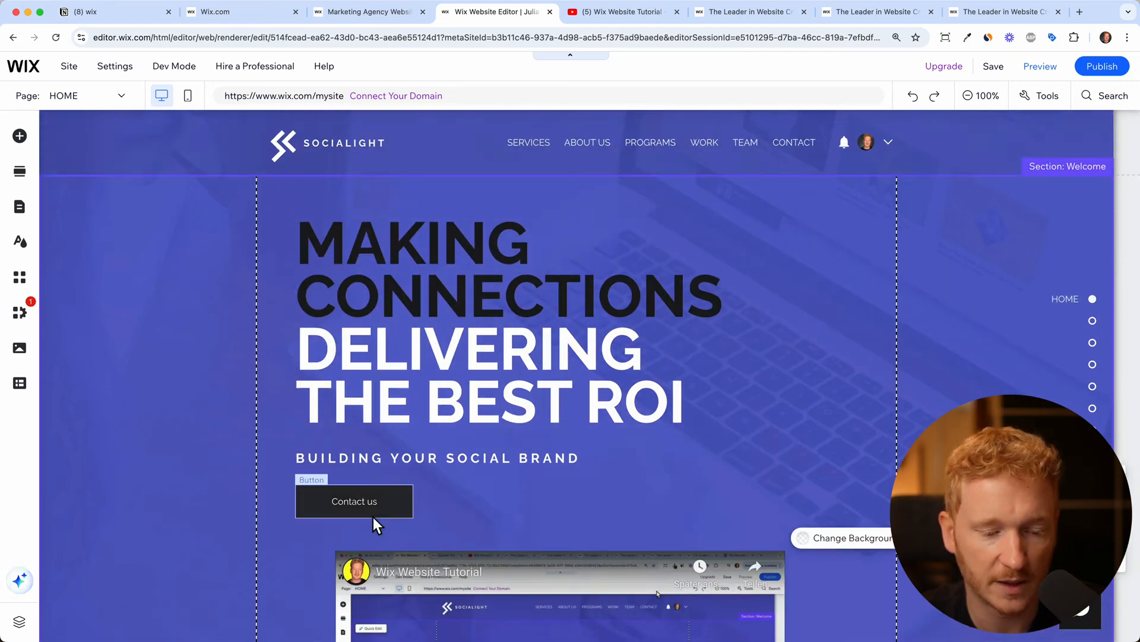
scroll(374, 517, "down", 1)
scroll(373, 517, "down", 3)
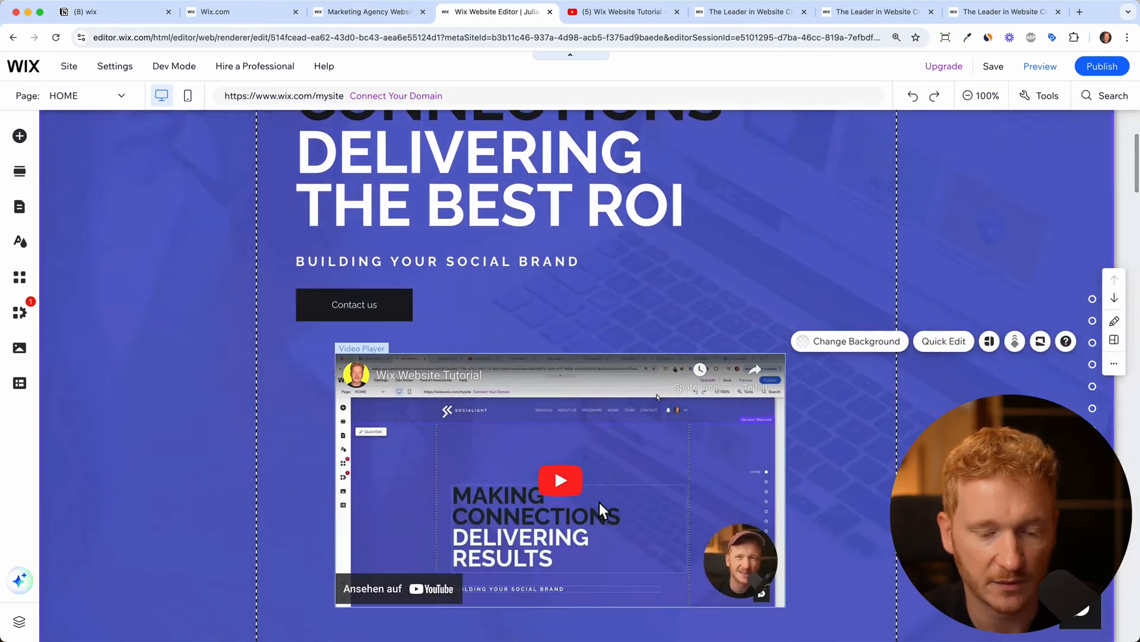
scroll(600, 502, "up", 4)
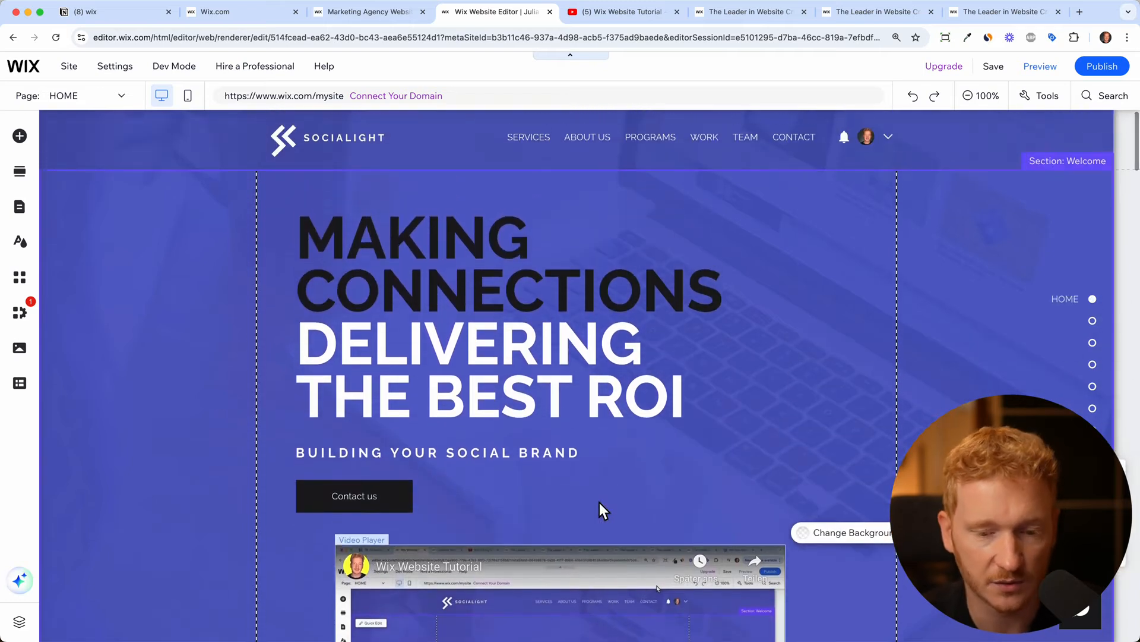
scroll(600, 502, "down", 1)
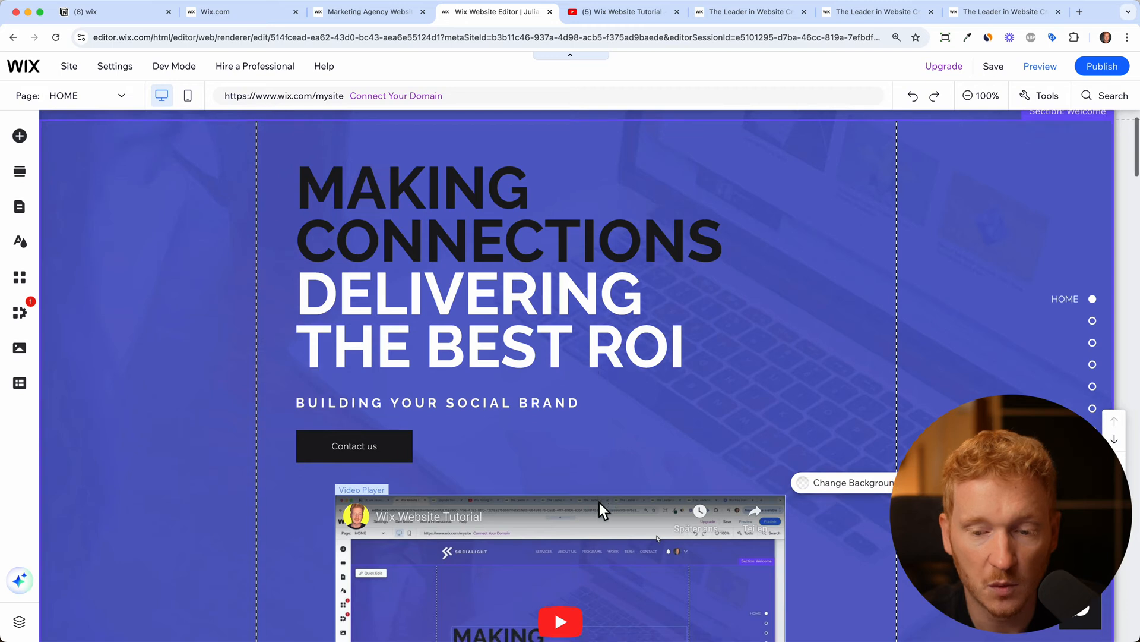
left_click(981, 97)
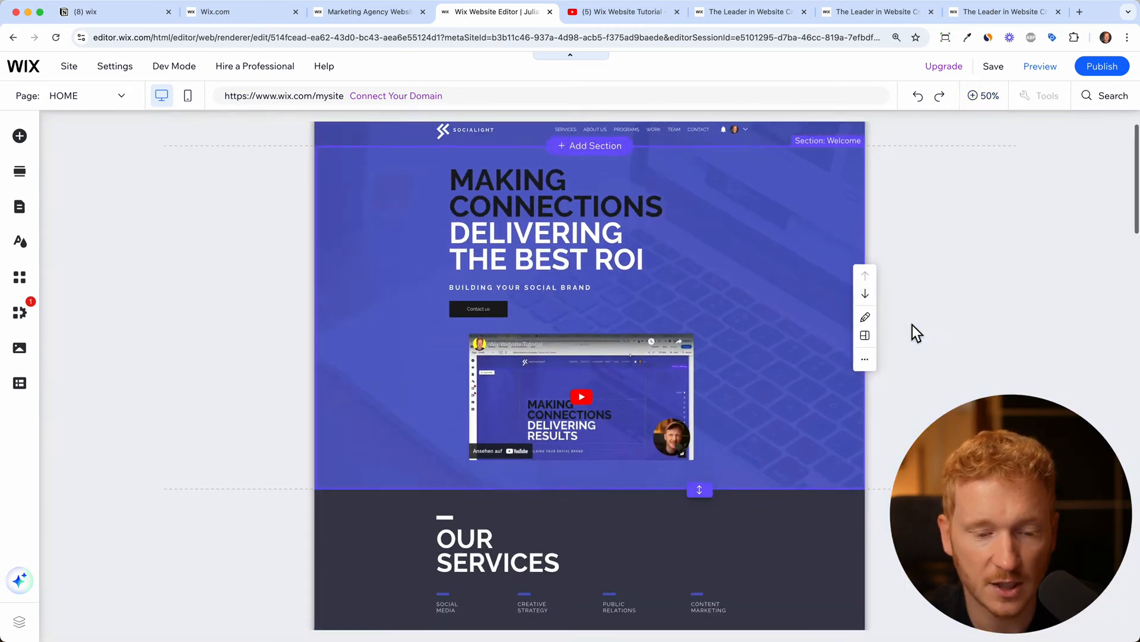
scroll(913, 325, "down", 4)
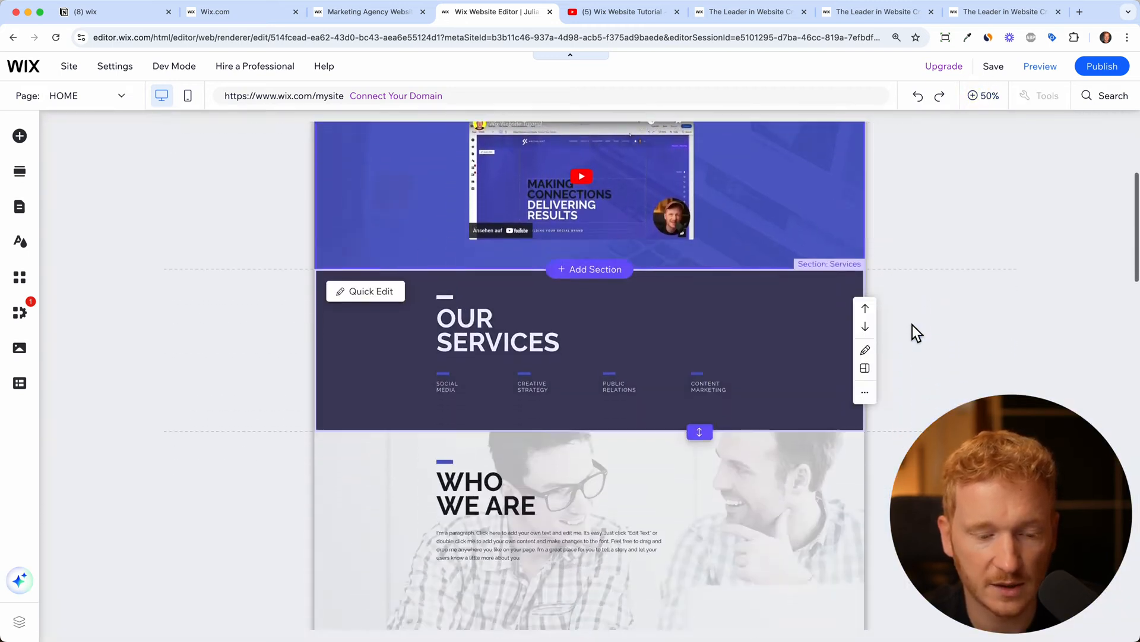
scroll(701, 501, "down", 8)
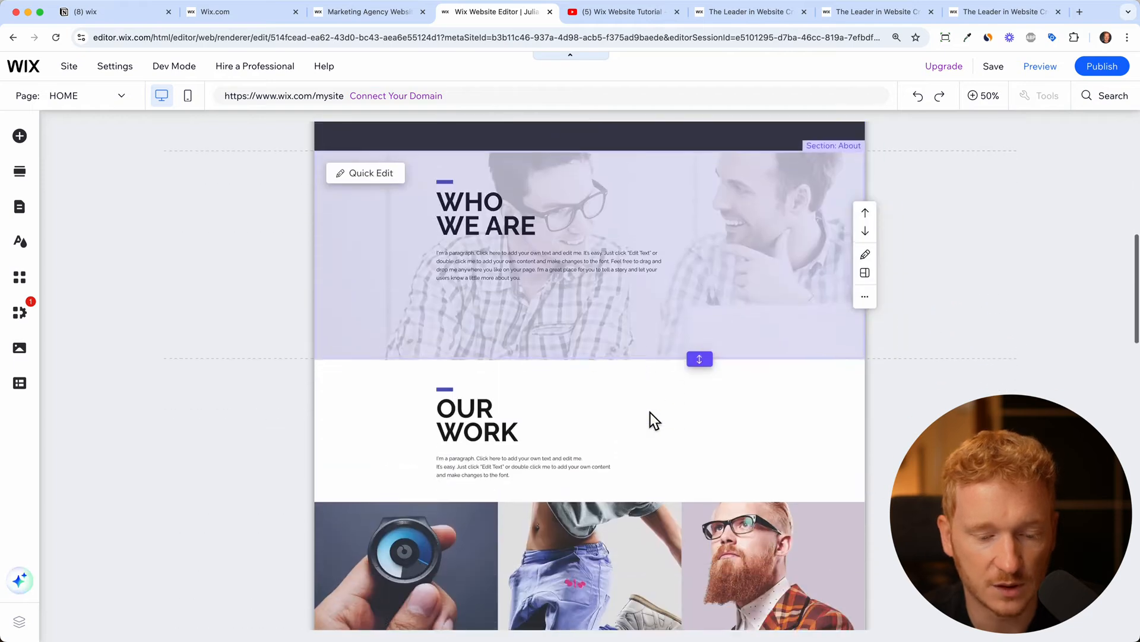
scroll(650, 412, "down", 4)
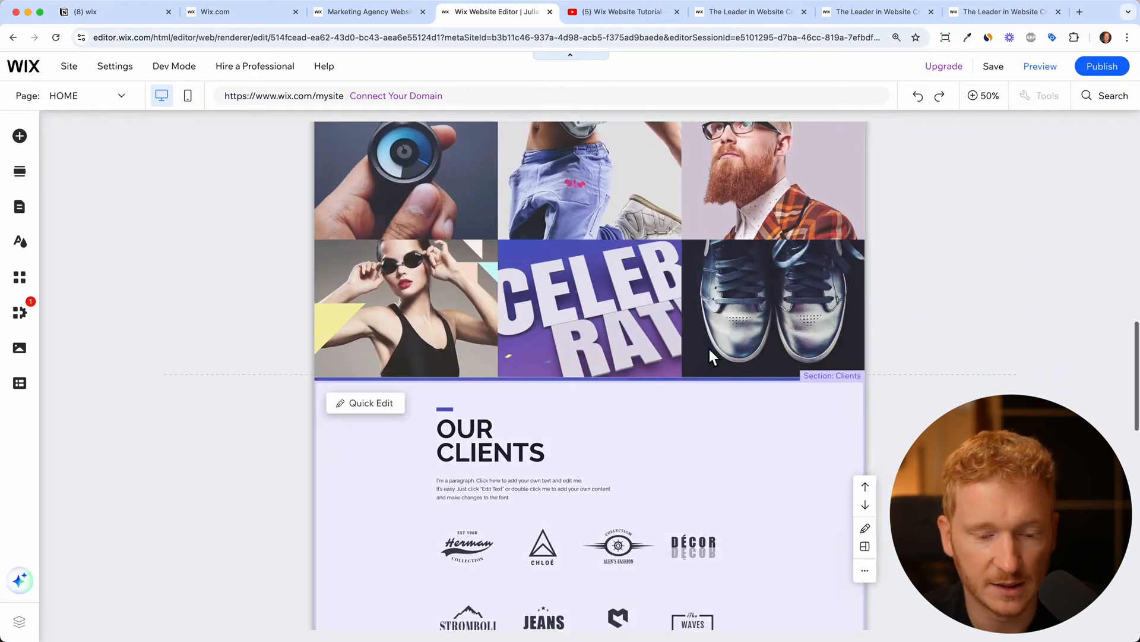
scroll(730, 580, "down", 4)
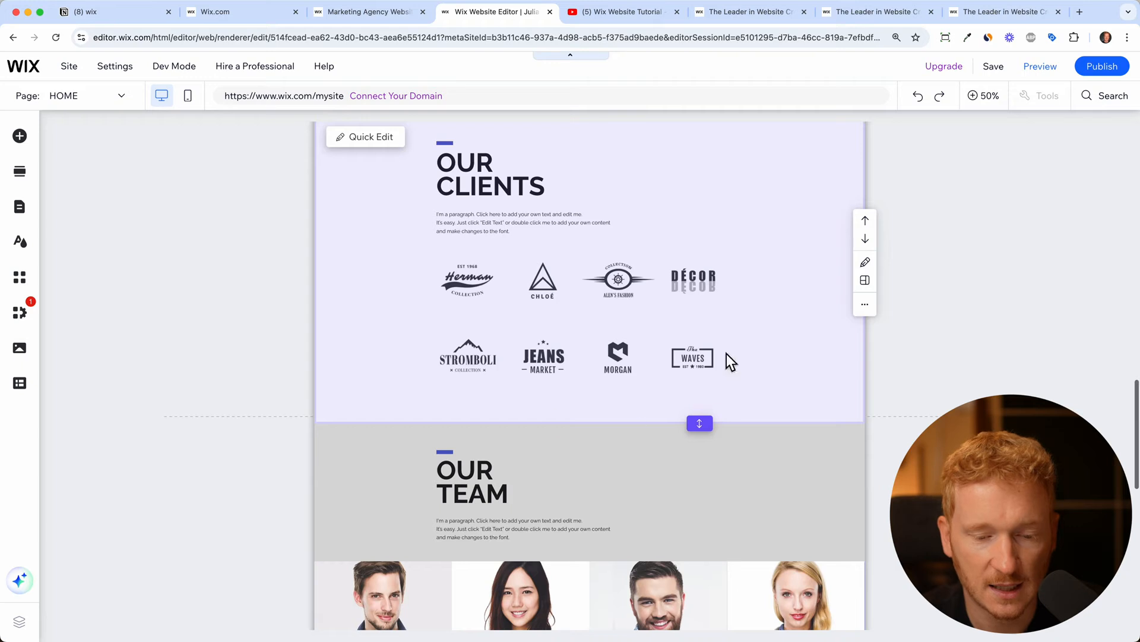
left_click(759, 279)
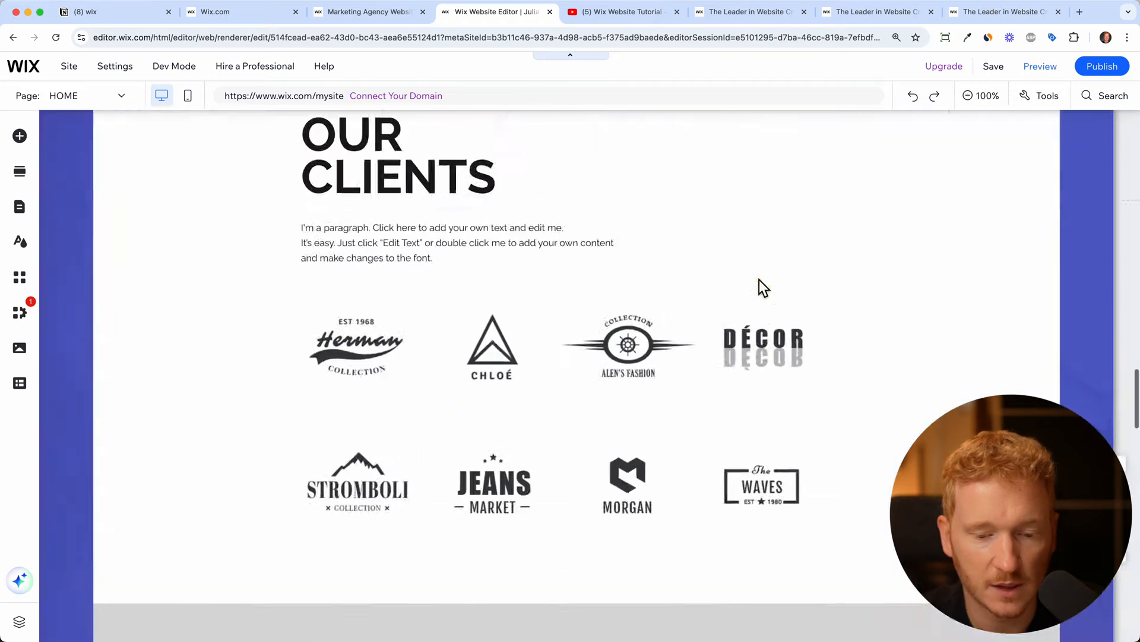
left_click(340, 438)
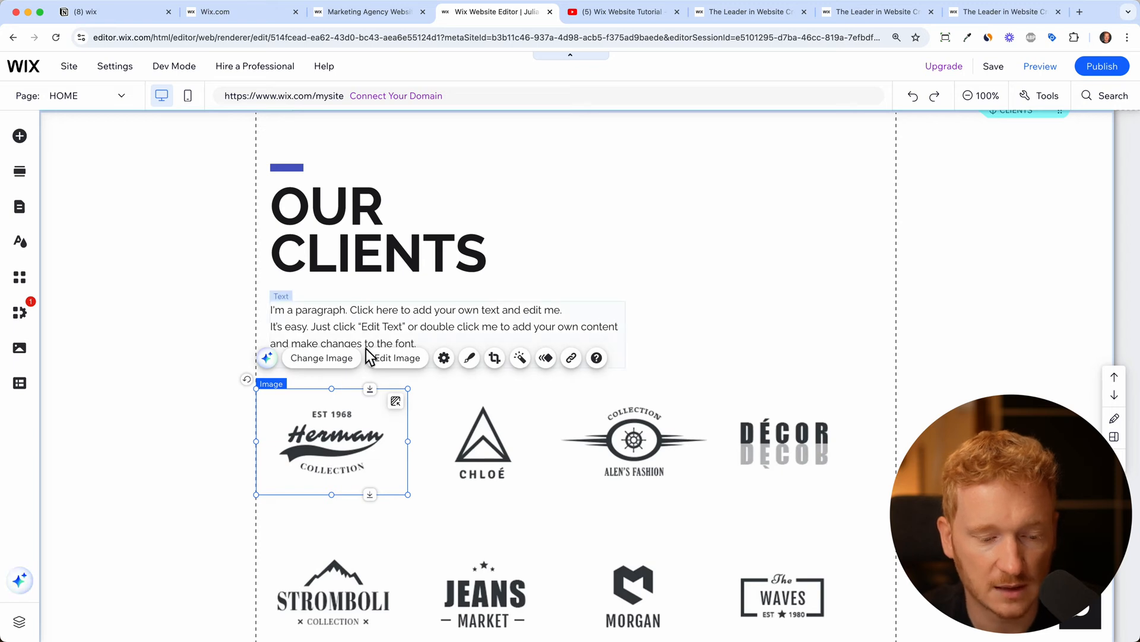
scroll(454, 291, "up", 10)
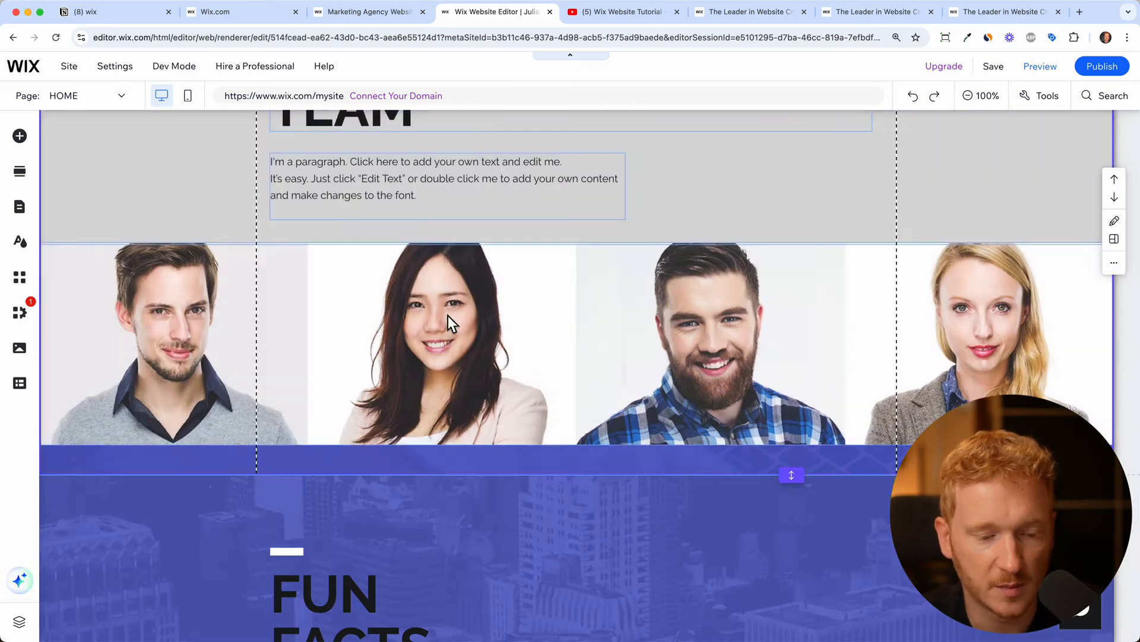
Replace the first Our Team photo with the Media from Wix 'Autumn fashion' image
left_click(444, 319)
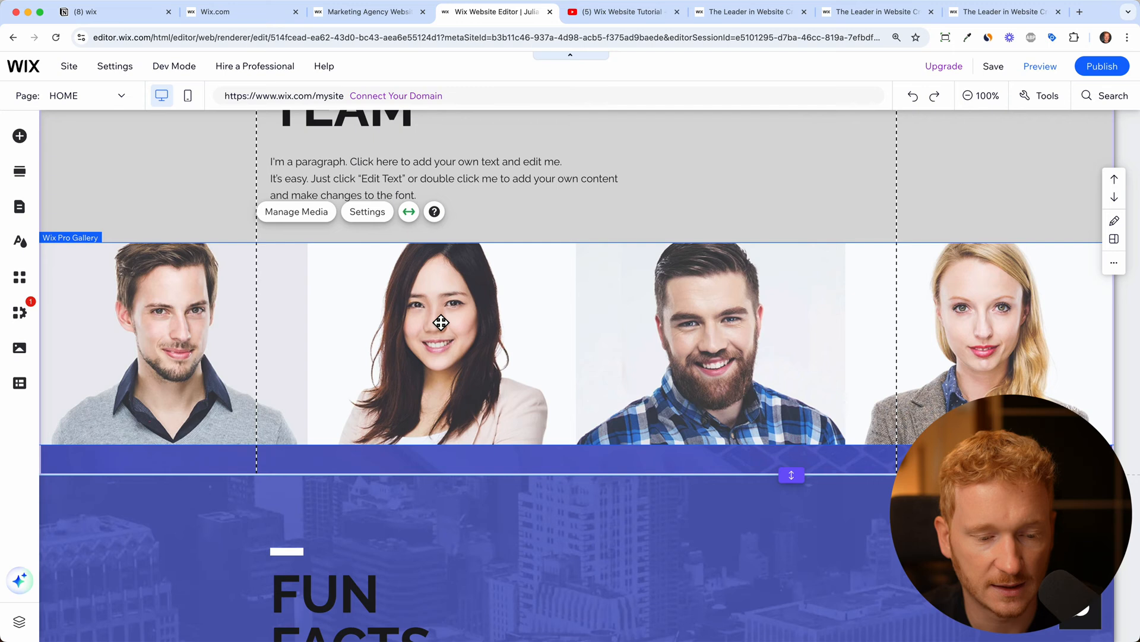
left_click(311, 215)
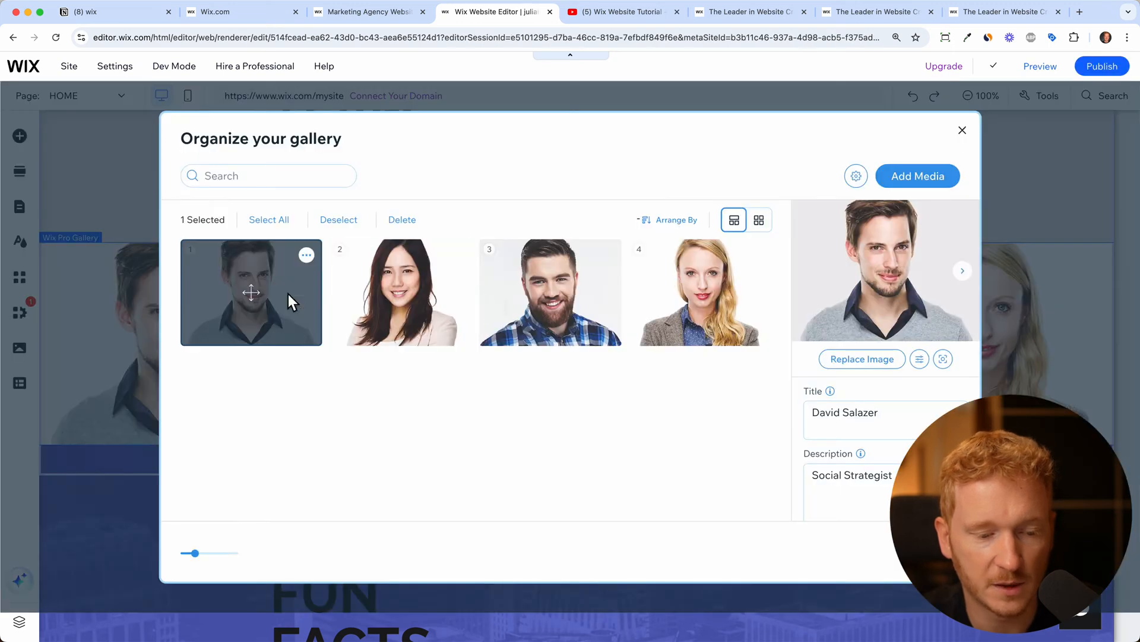
left_click(869, 368)
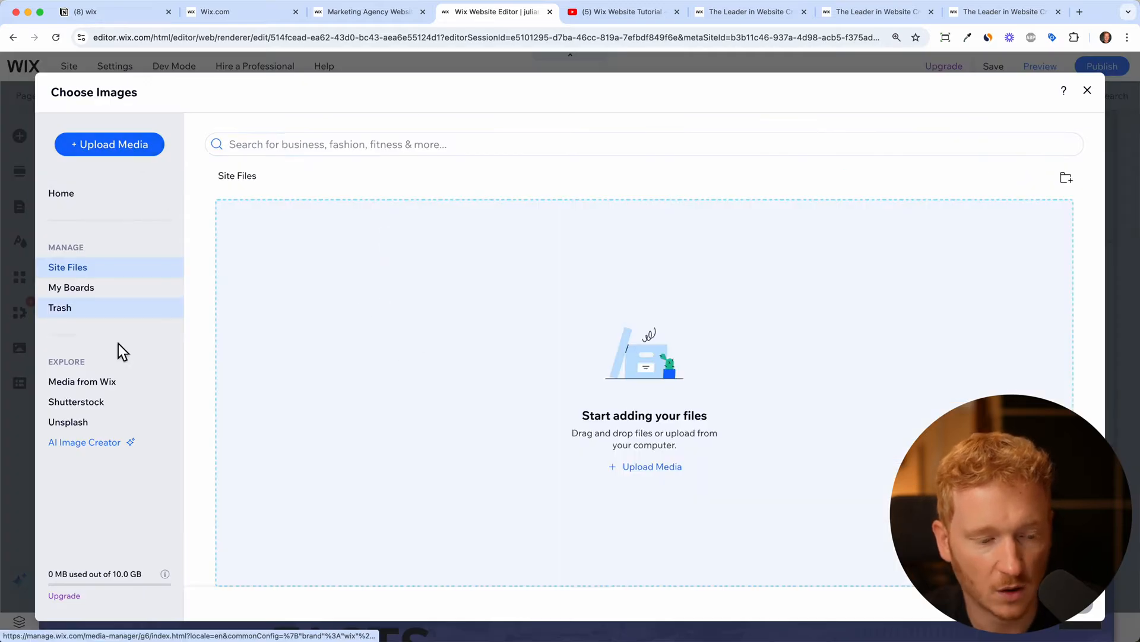
left_click(115, 387)
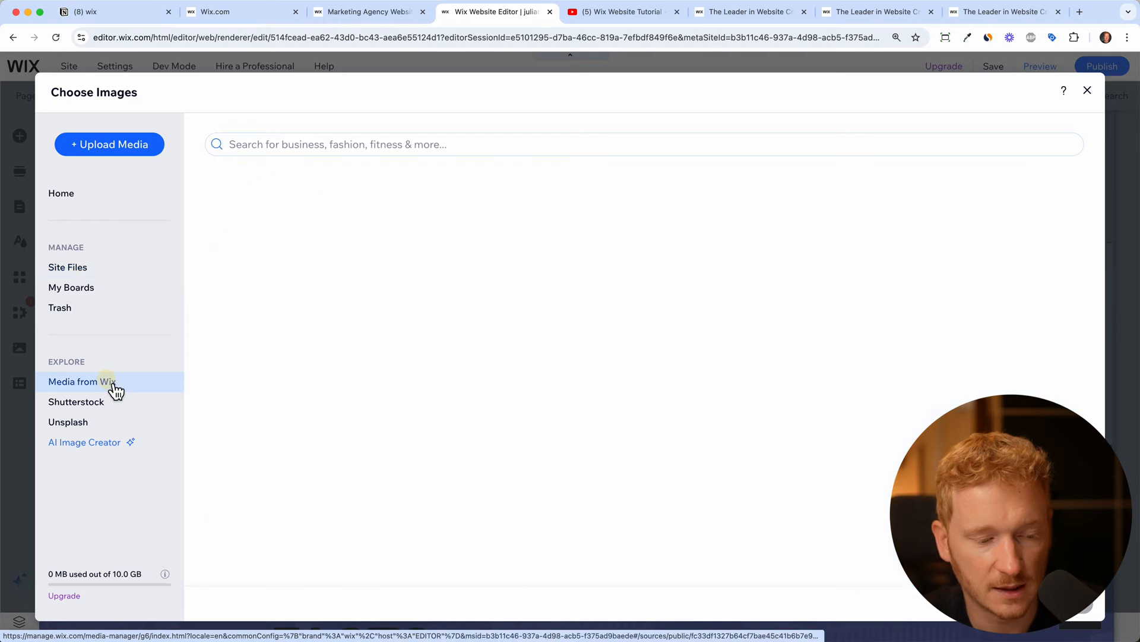
left_click(100, 422)
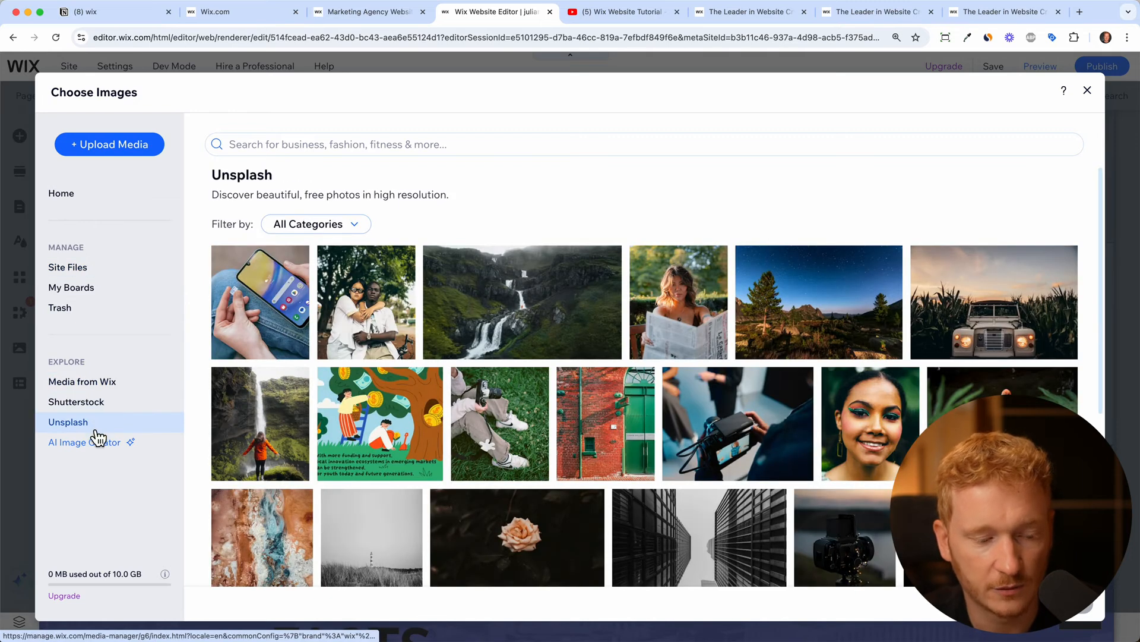
left_click(114, 384)
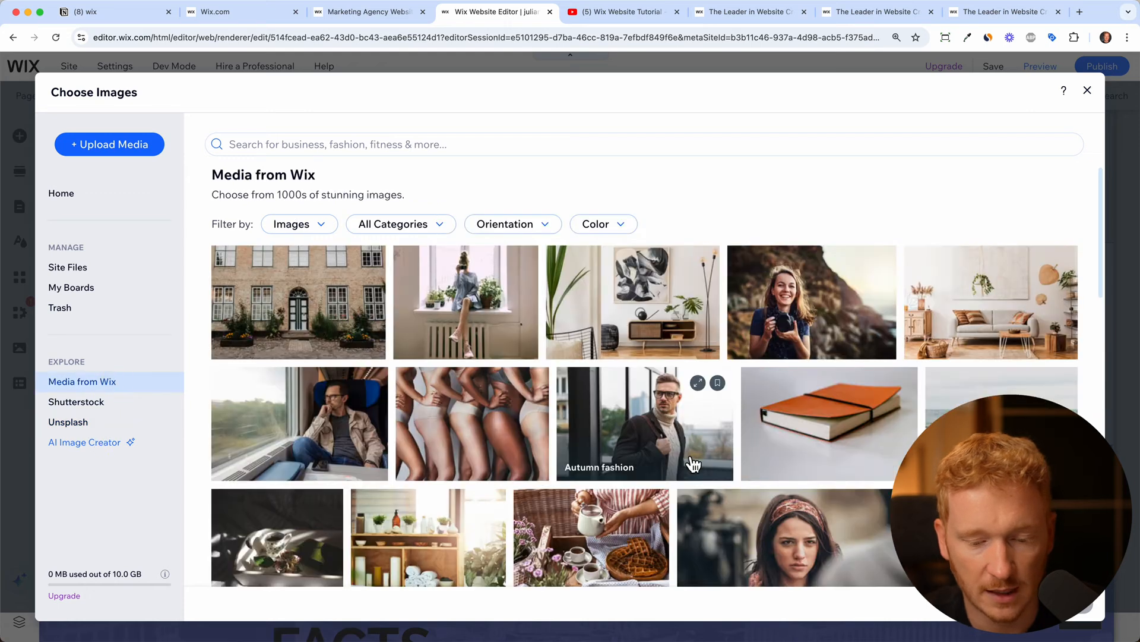
scroll(693, 415, "down", 1)
left_click(693, 415)
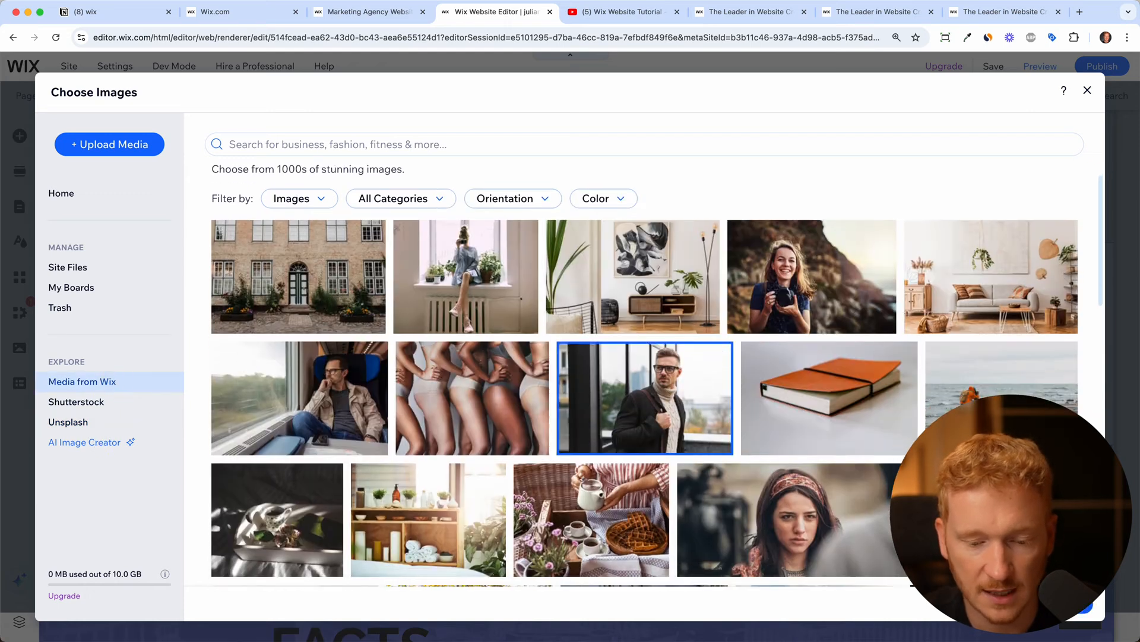
left_click(1051, 604)
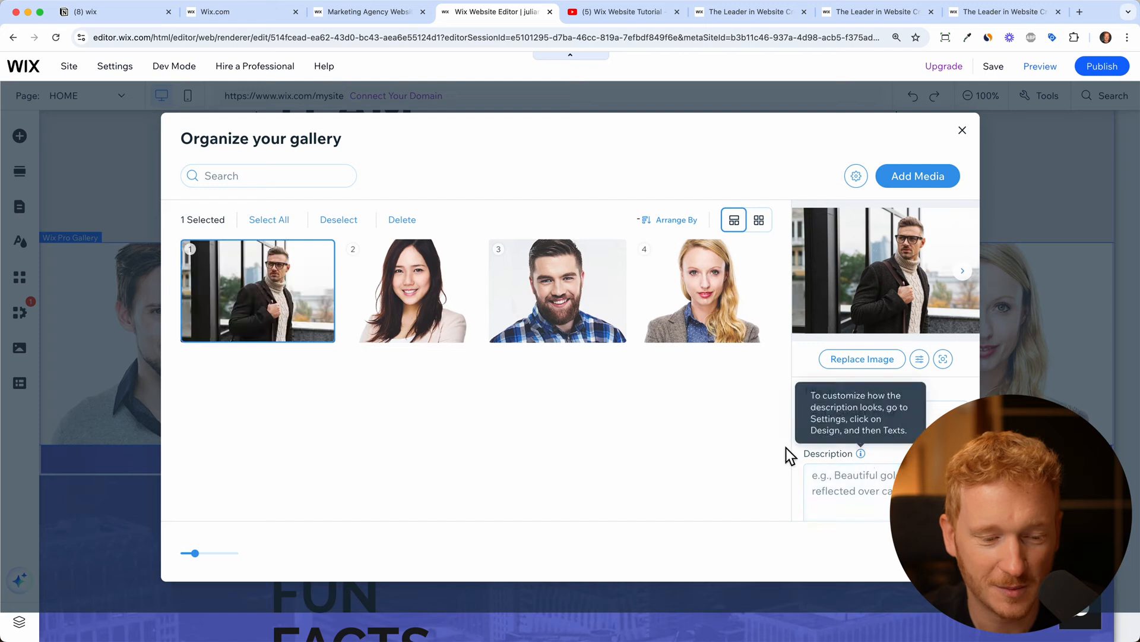
left_click(933, 551)
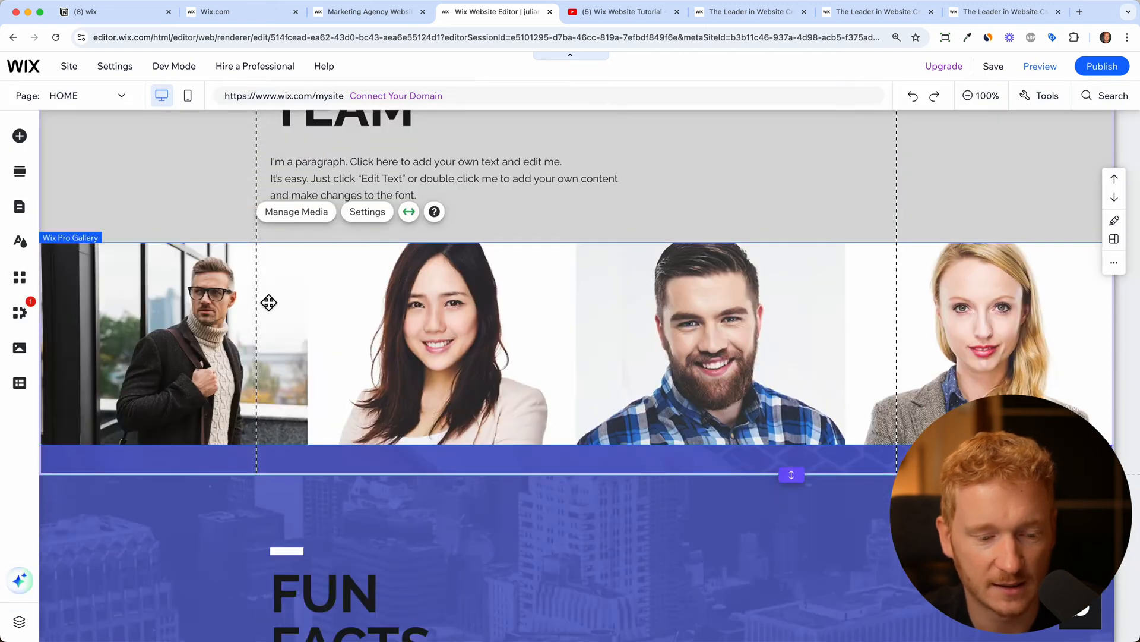
scroll(394, 317, "up", 5)
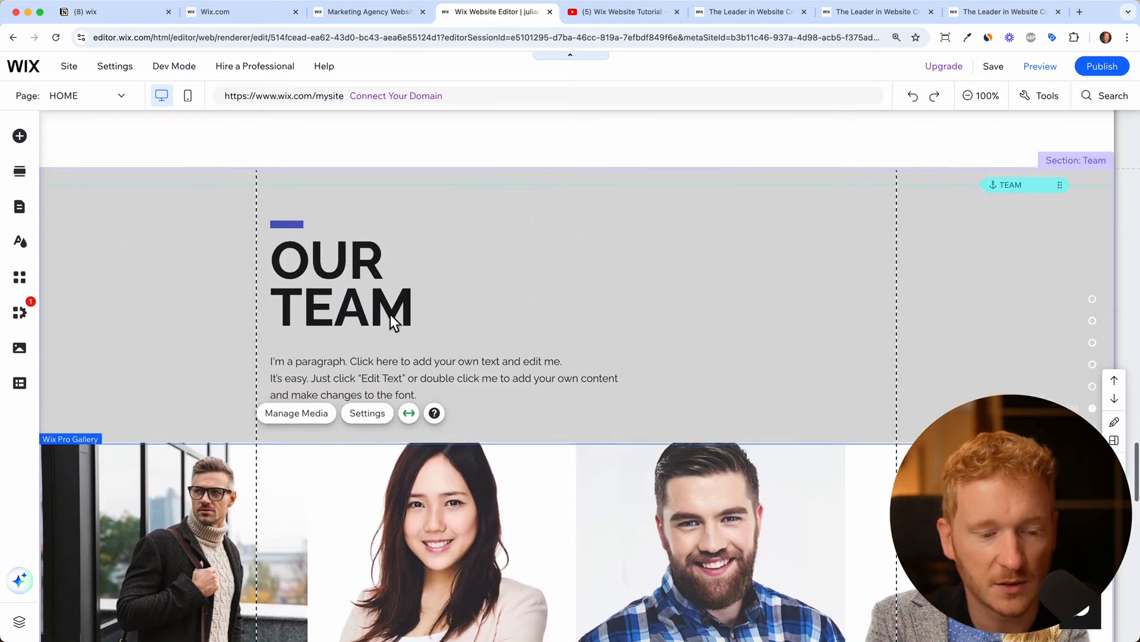
left_click(399, 300)
left_click(368, 398)
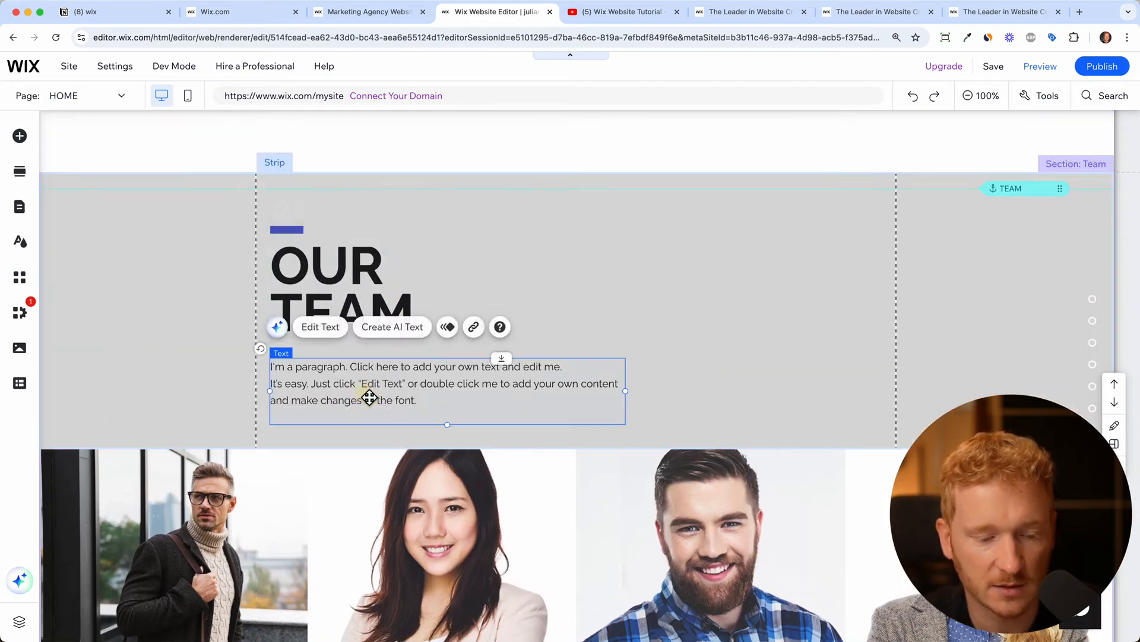
scroll(386, 512, "down", 3)
scroll(383, 507, "up", 15)
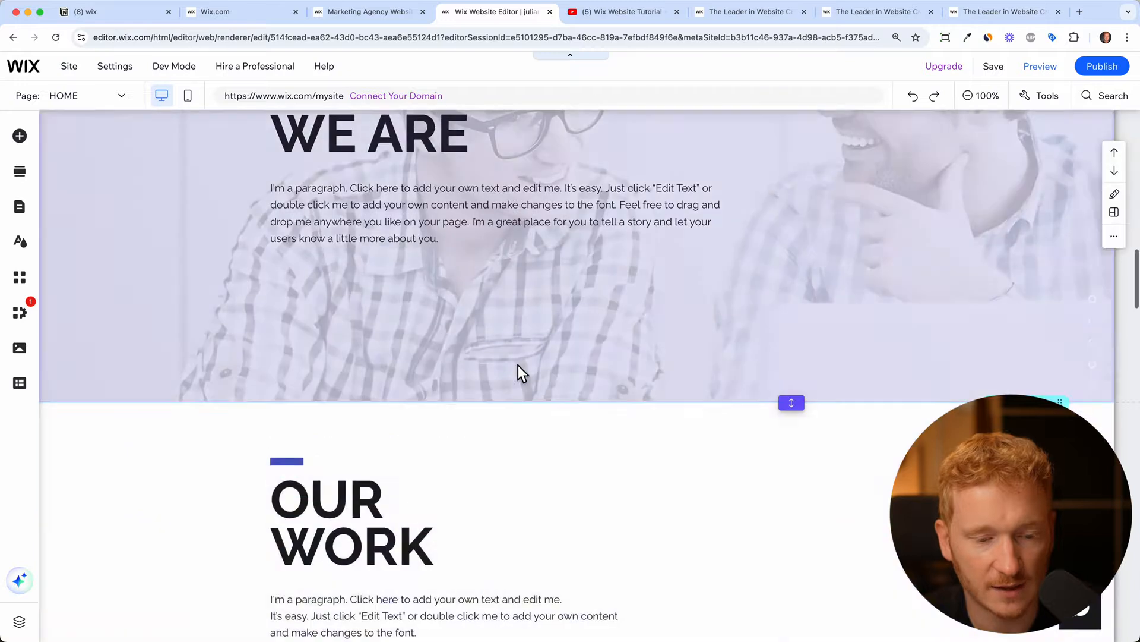
scroll(519, 356, "up", 3)
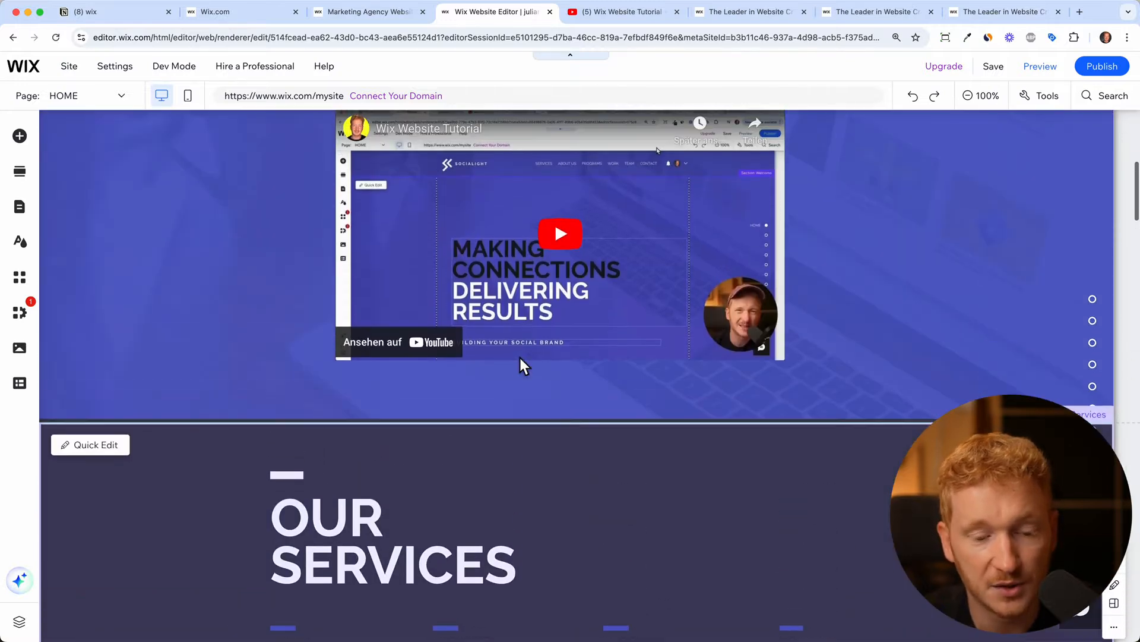
scroll(487, 354, "down", 6)
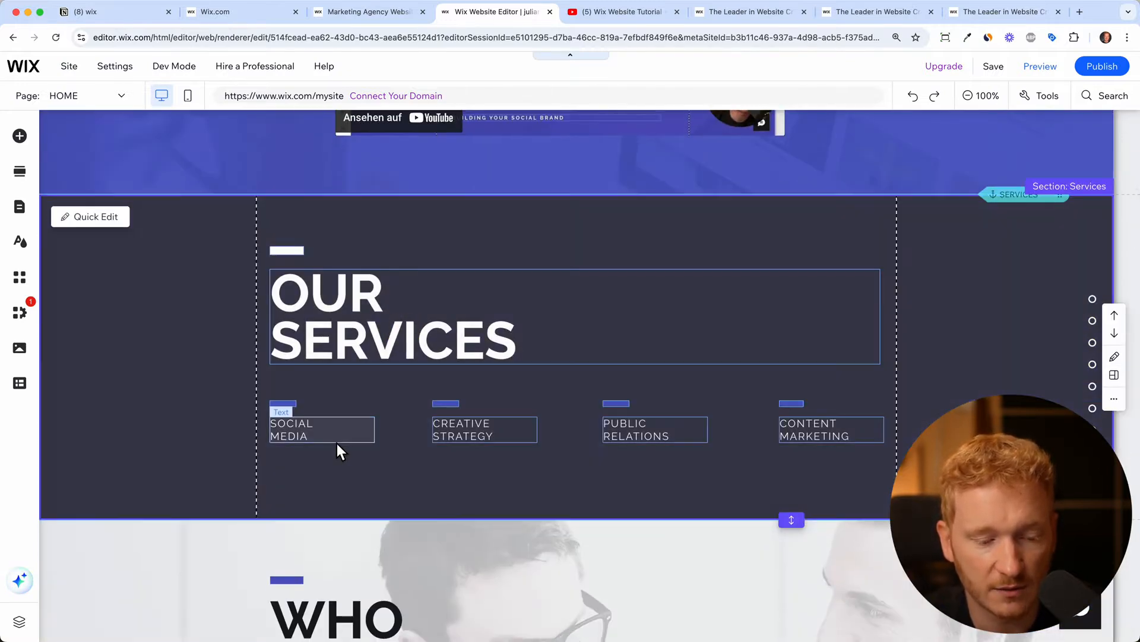
left_click(466, 429)
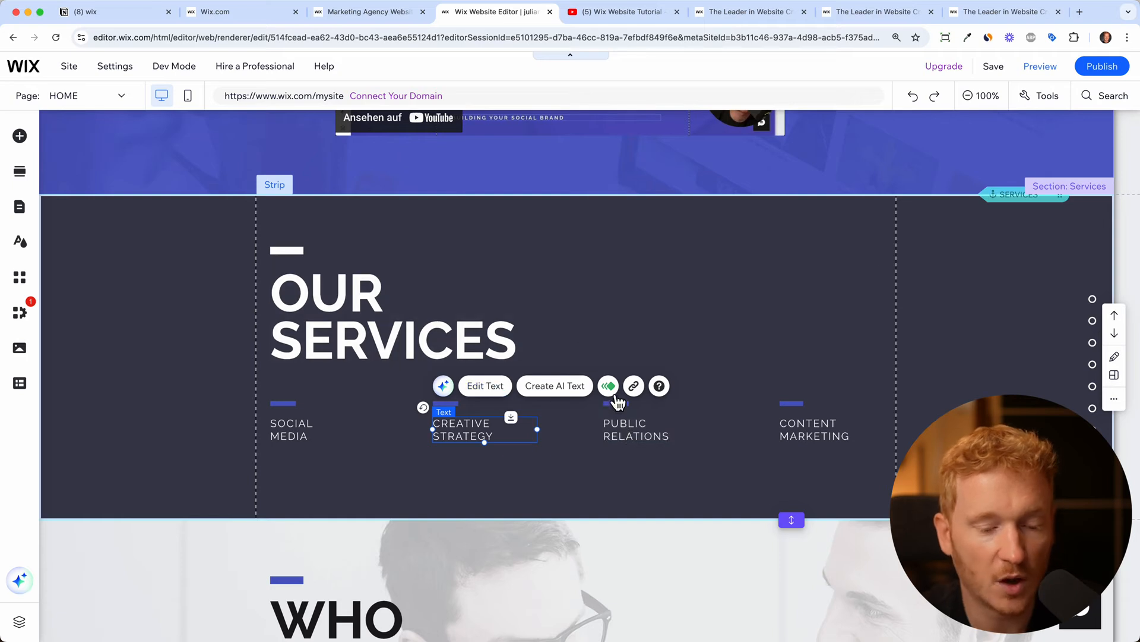
left_click(634, 387)
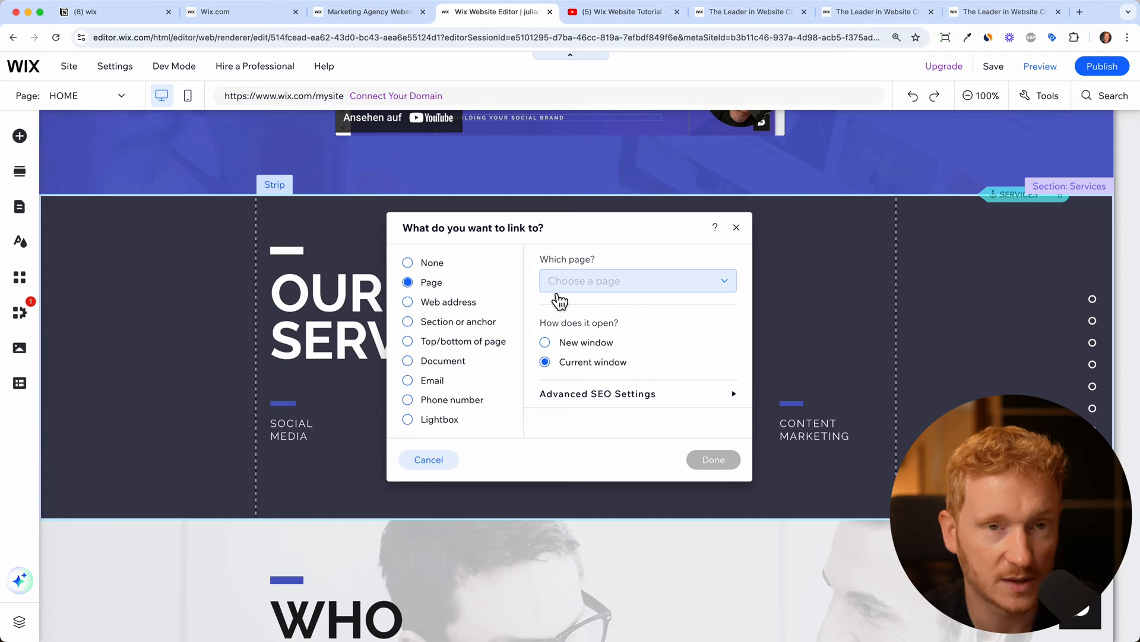
left_click(735, 226)
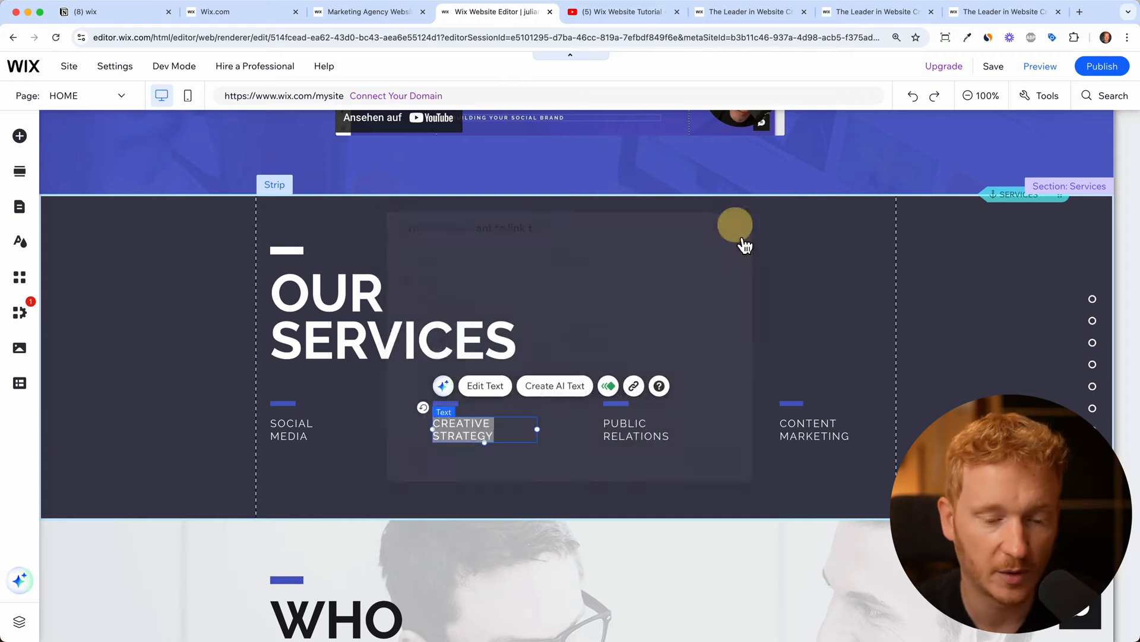
scroll(754, 329, "up", 10)
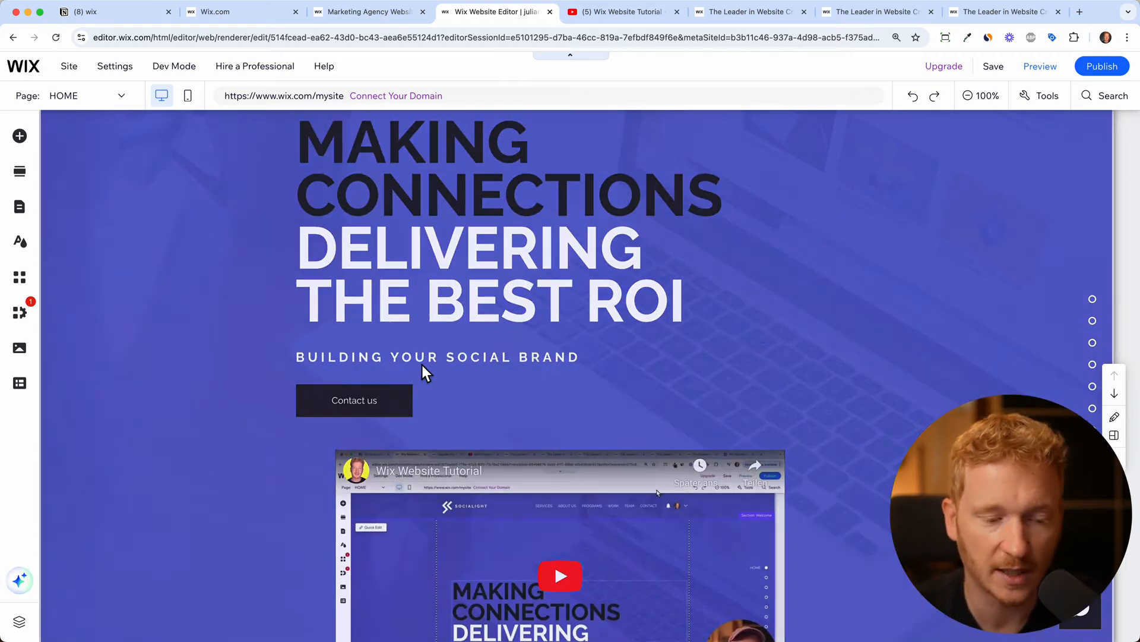
From Pages & Menu, add a menu item as a new page to show the Add Page templates
scroll(422, 365, "down", 20)
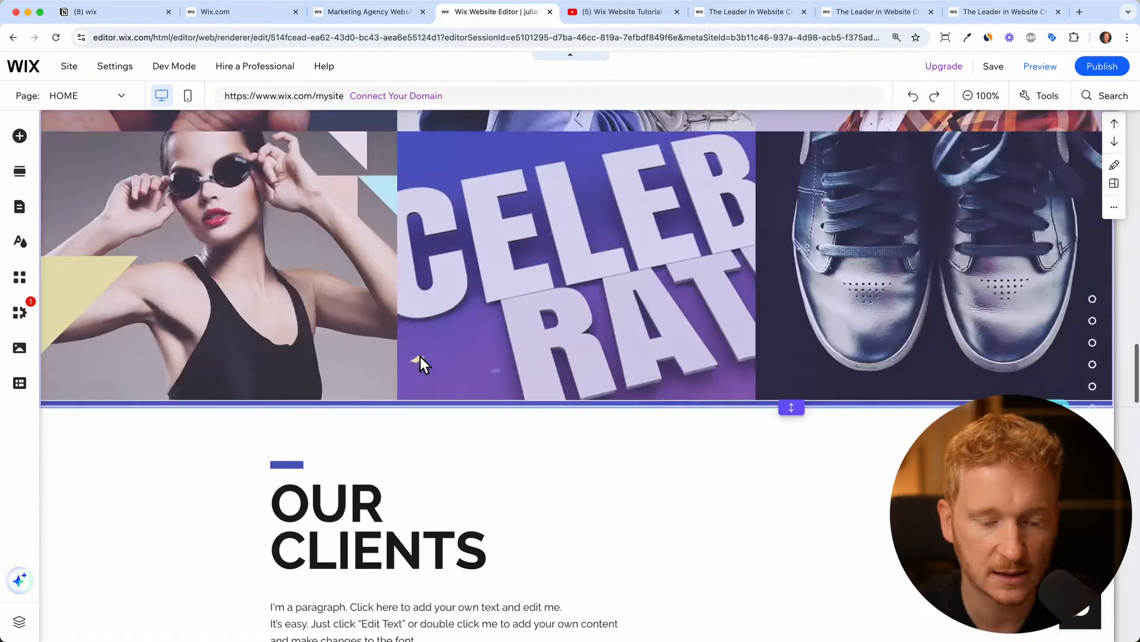
scroll(420, 357, "down", 20)
scroll(419, 357, "up", 20)
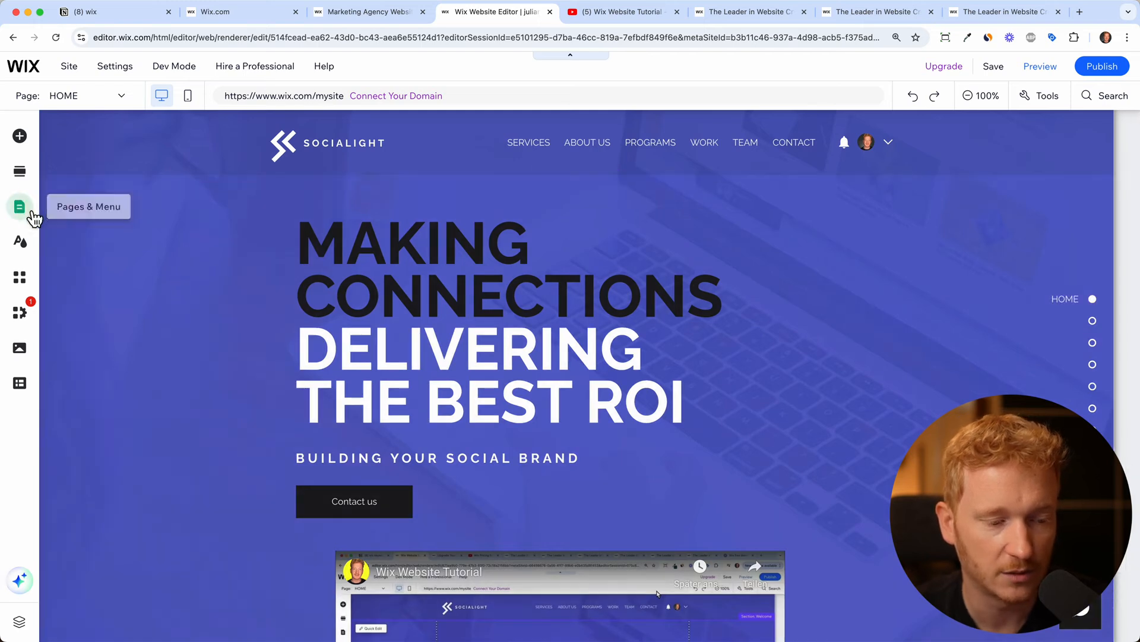
left_click(19, 207)
left_click(248, 621)
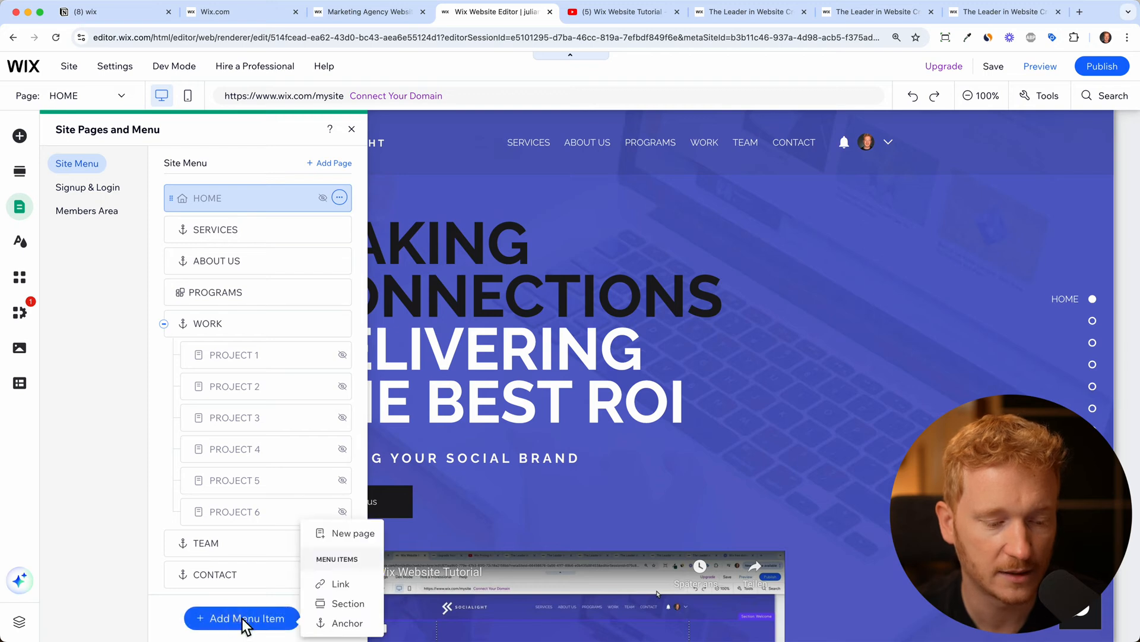
left_click(353, 535)
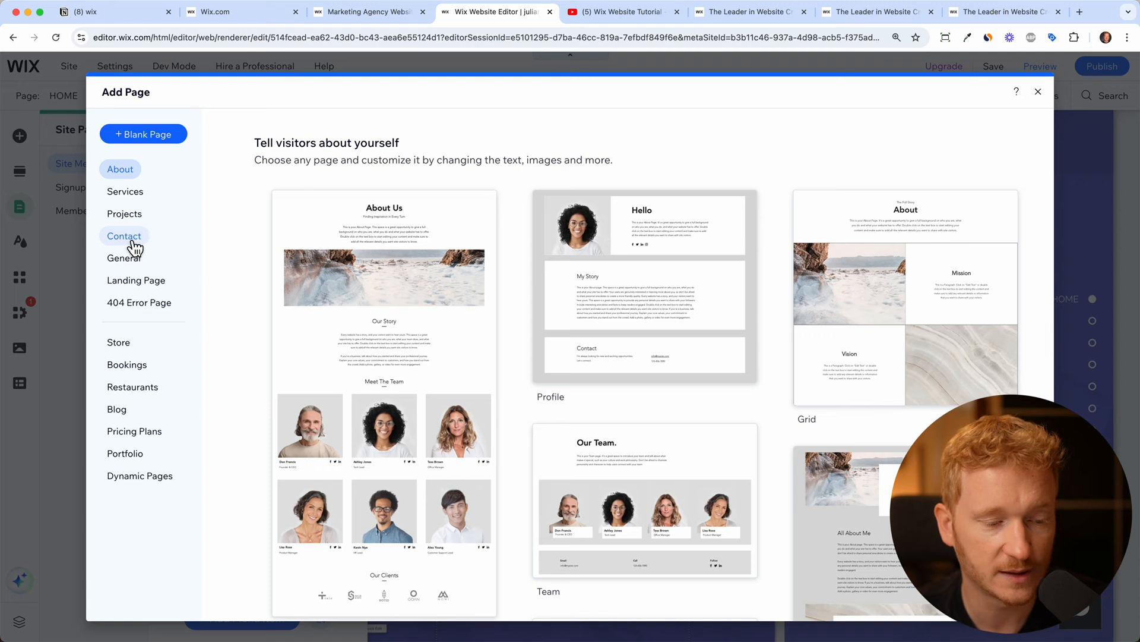
Browse the Contact page templates and add the Visual template as a new page
left_click(132, 244)
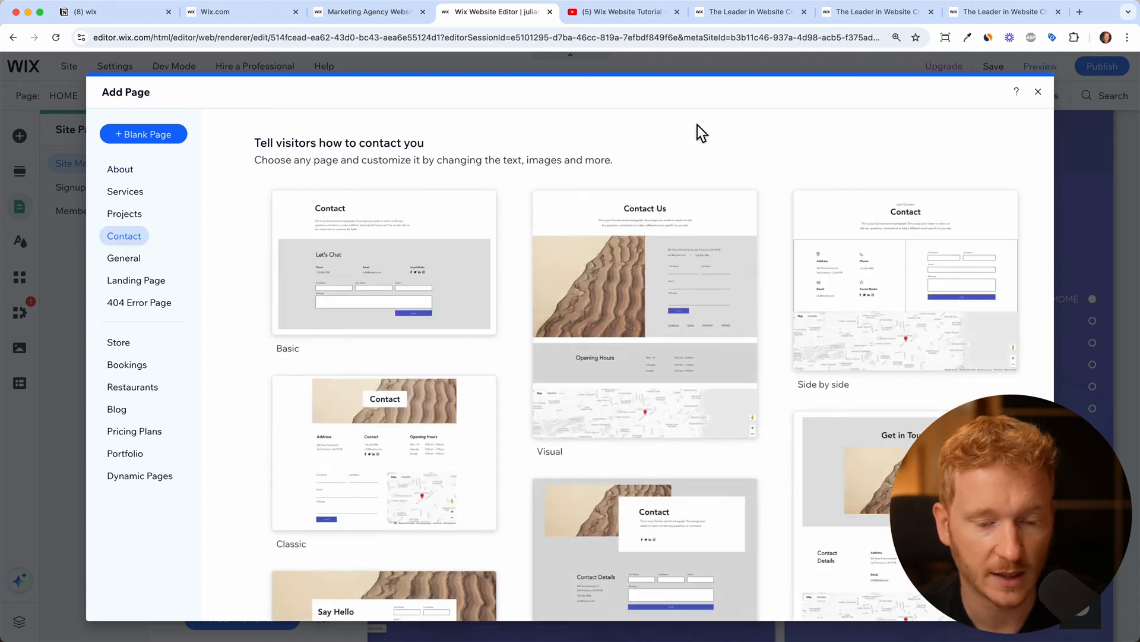
scroll(792, 169, "down", 2)
scroll(792, 166, "down", 8)
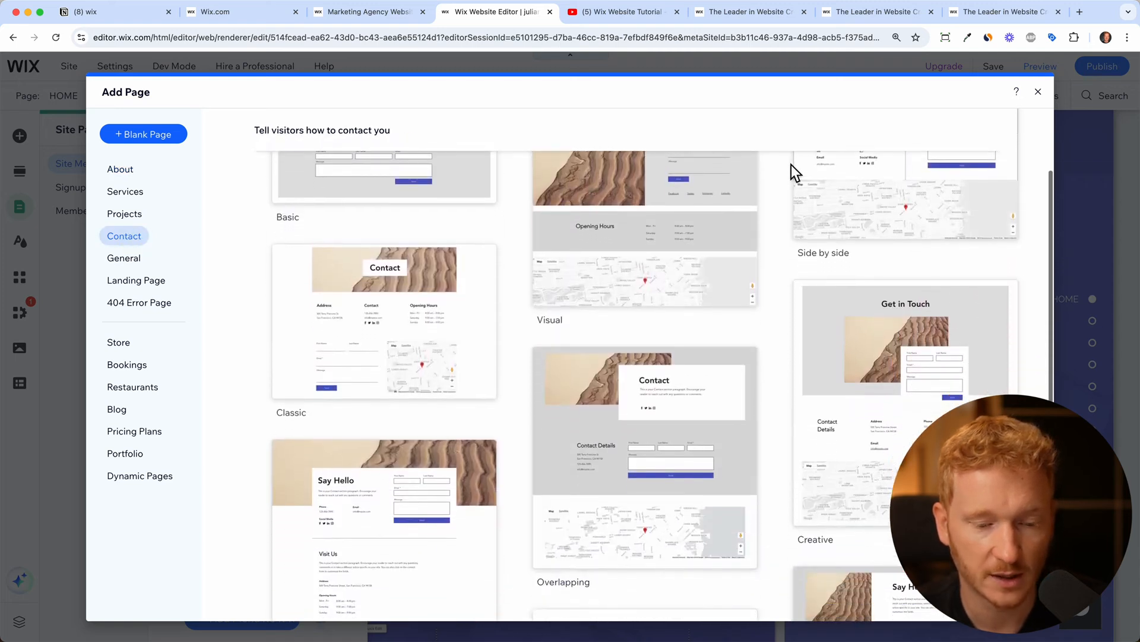
scroll(791, 165, "up", 10)
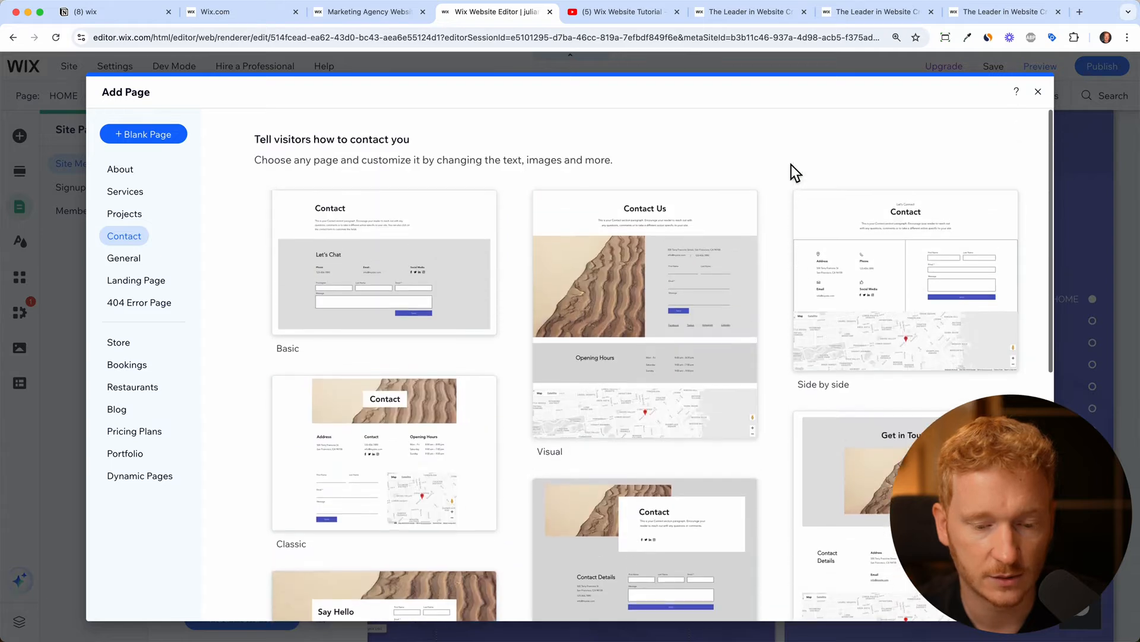
mouse_move(661, 302)
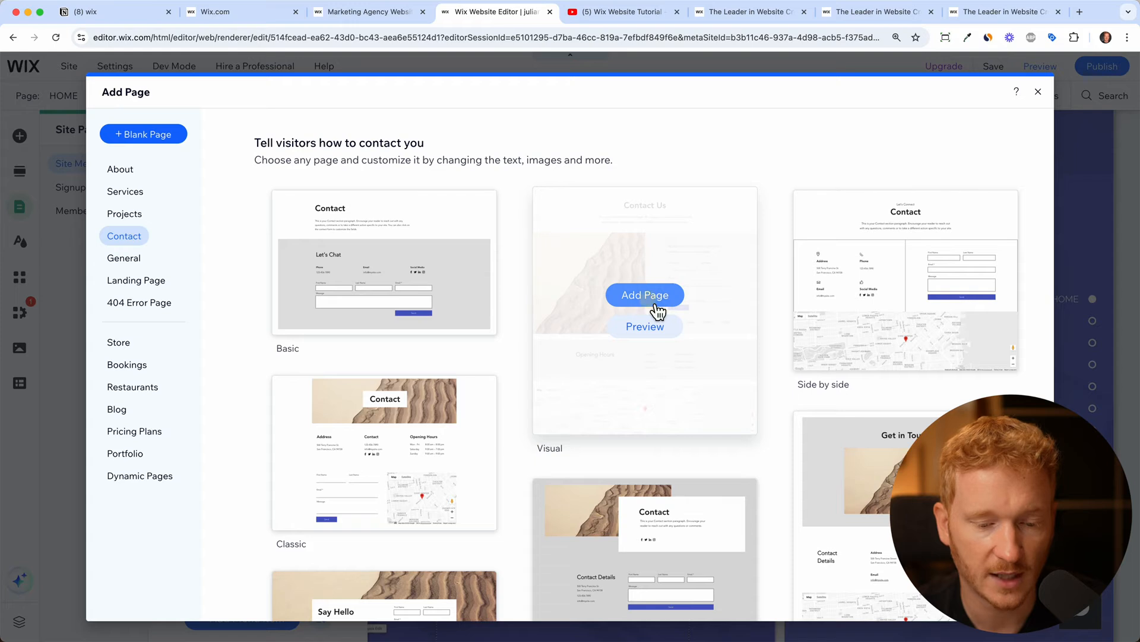
left_click(653, 297)
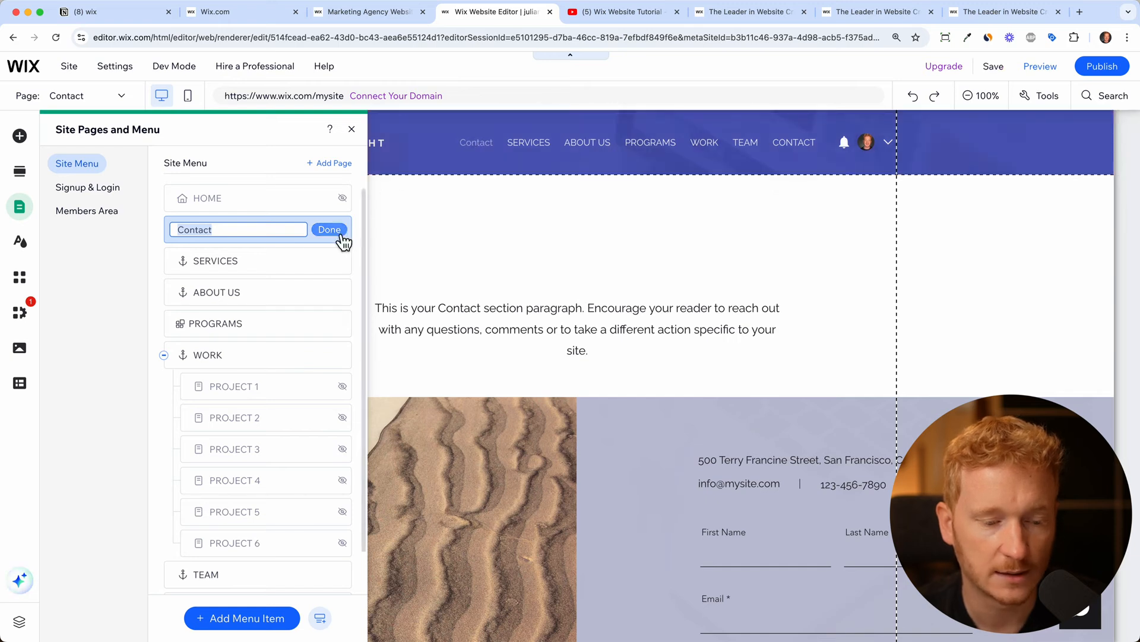
Keep the name 'Contact', close the pages list, and review the form, hours and map
left_click(343, 238)
left_click(352, 129)
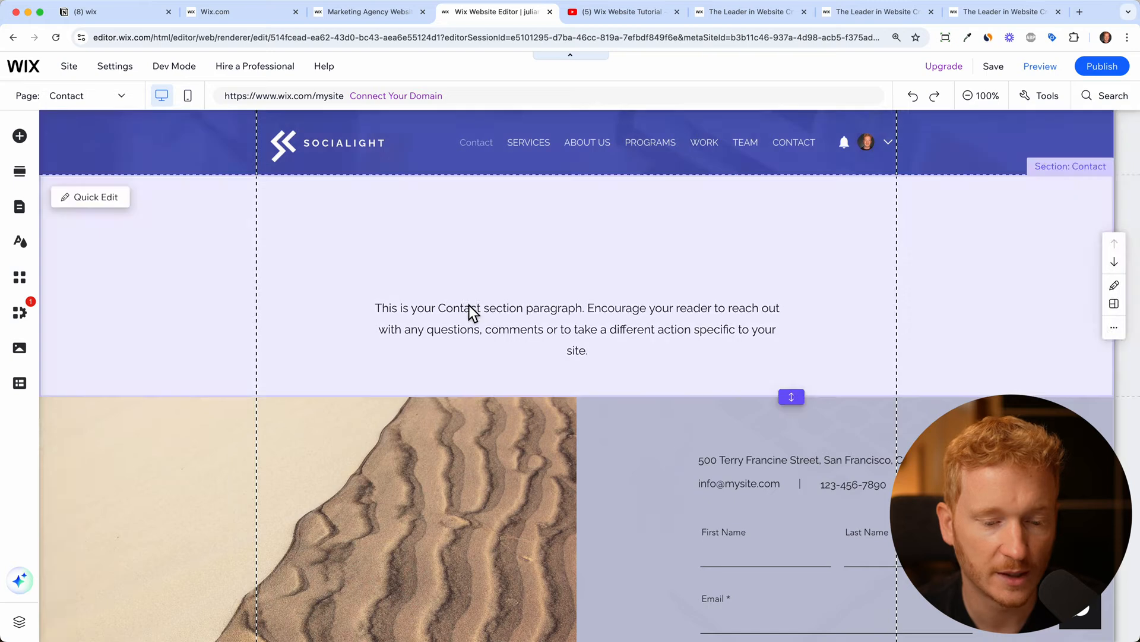
scroll(469, 304, "down", 2)
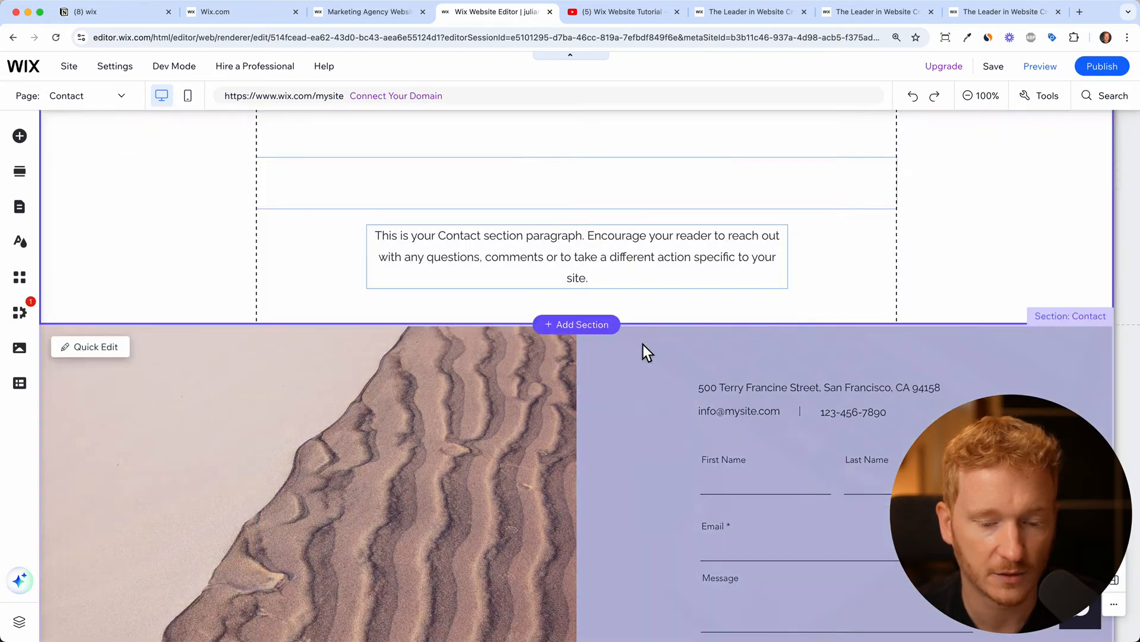
scroll(761, 401, "down", 5)
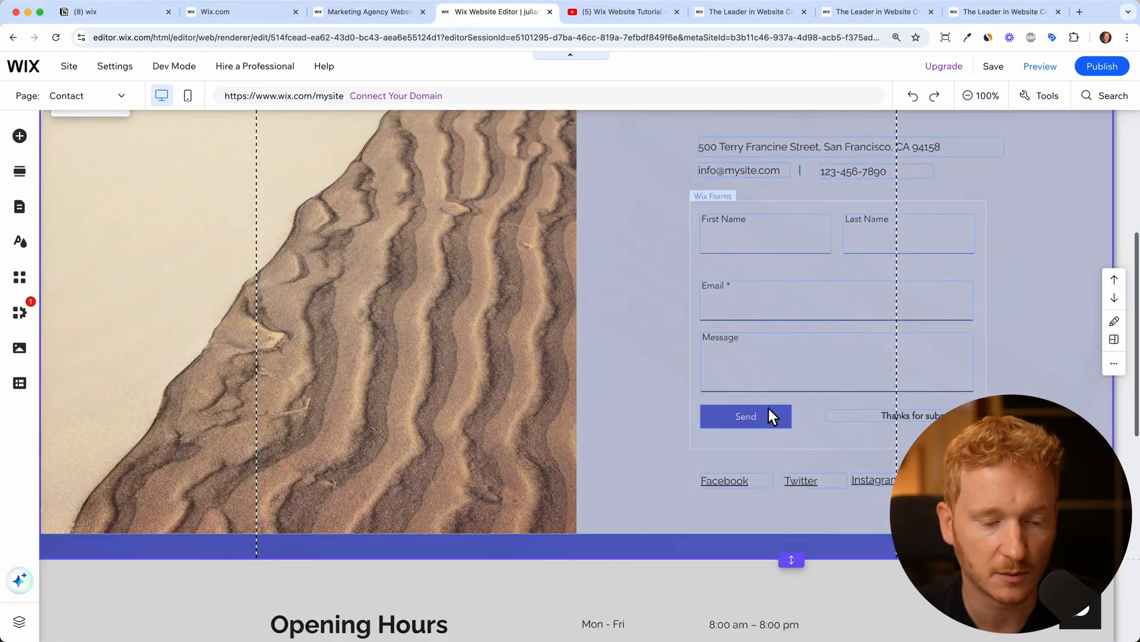
left_click(894, 270)
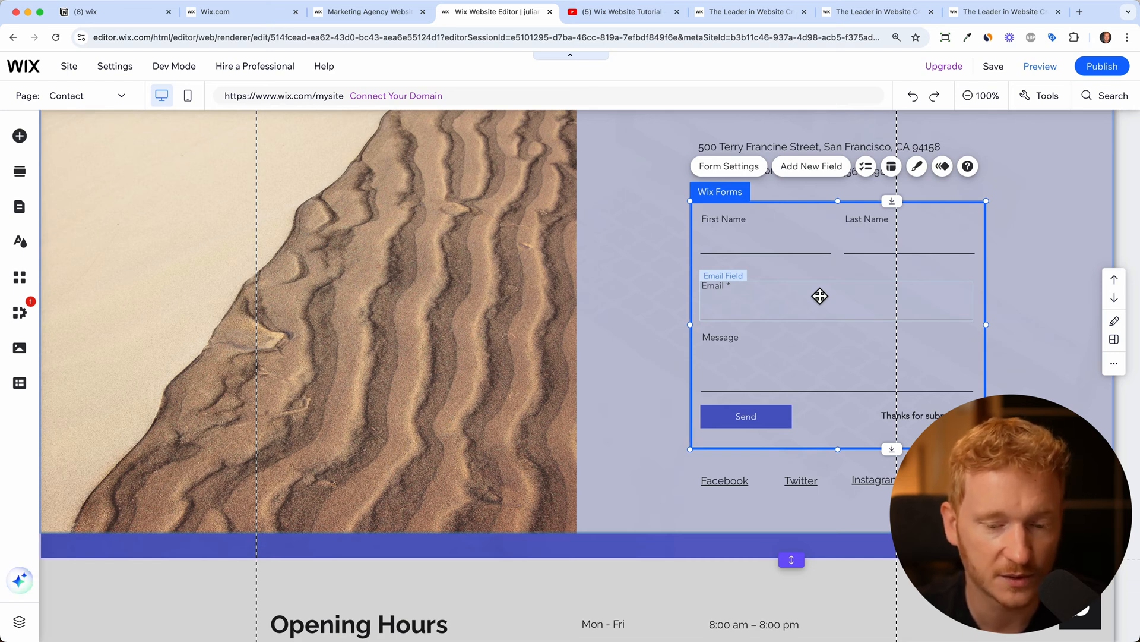
scroll(848, 344, "down", 8)
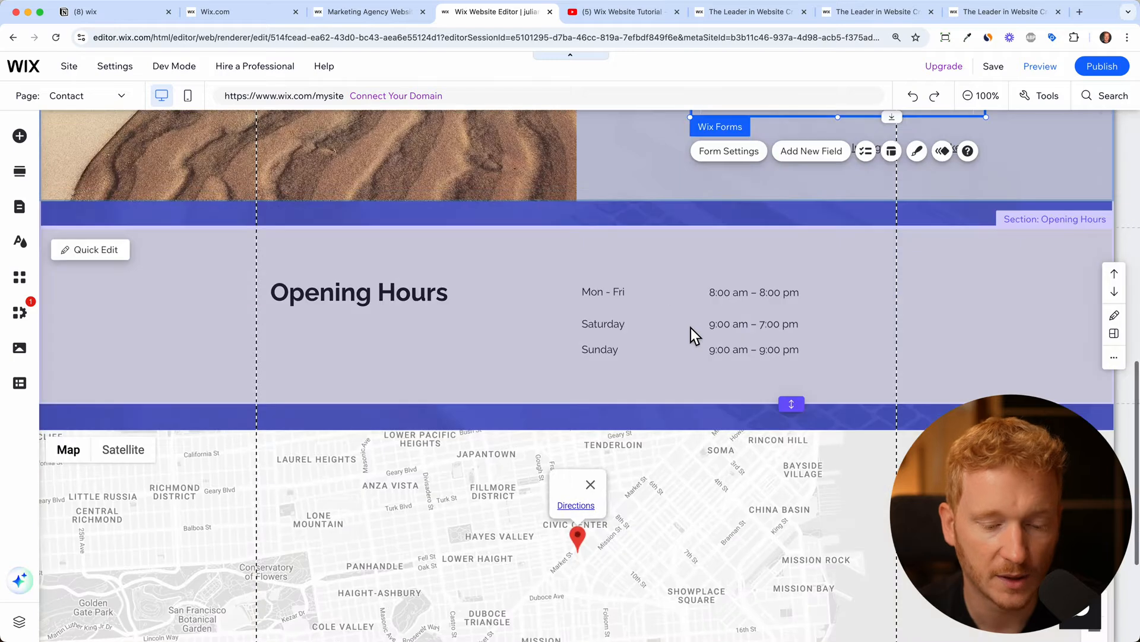
scroll(690, 326, "down", 1)
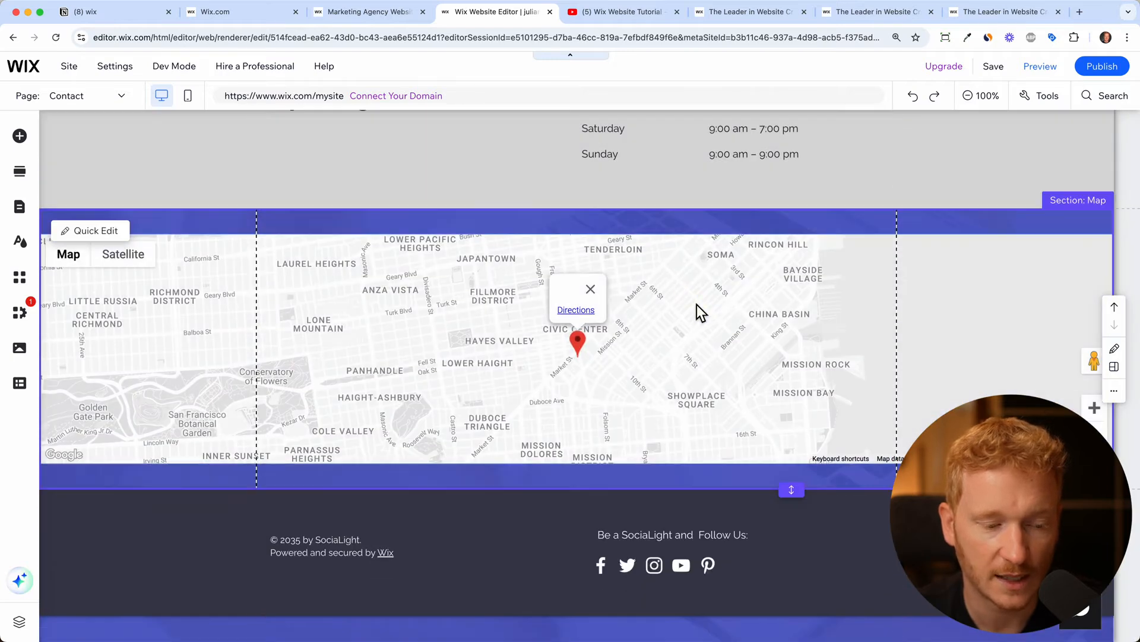
left_click(697, 304)
Change the map's location from San Francisco to New York
left_click(302, 211)
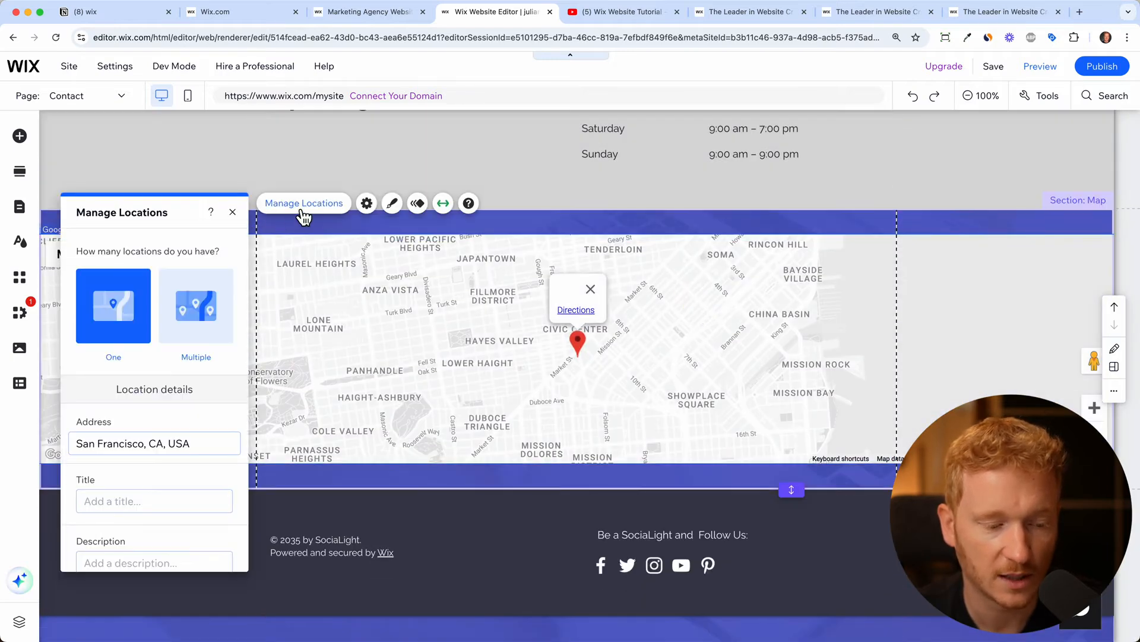
triple_click(175, 450)
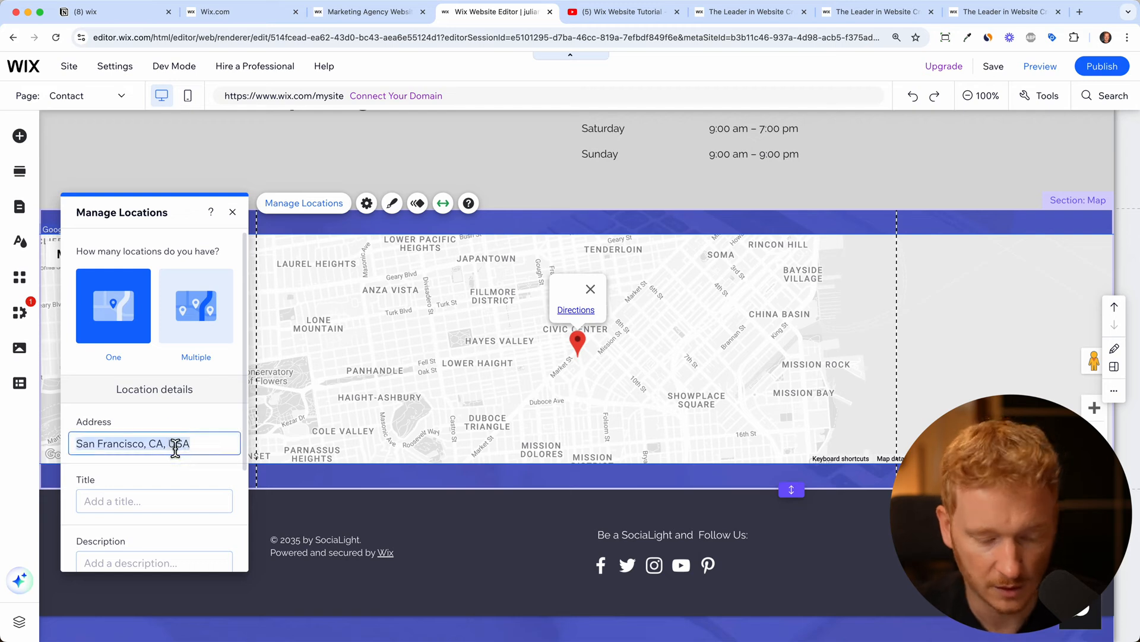
type("Nerw")
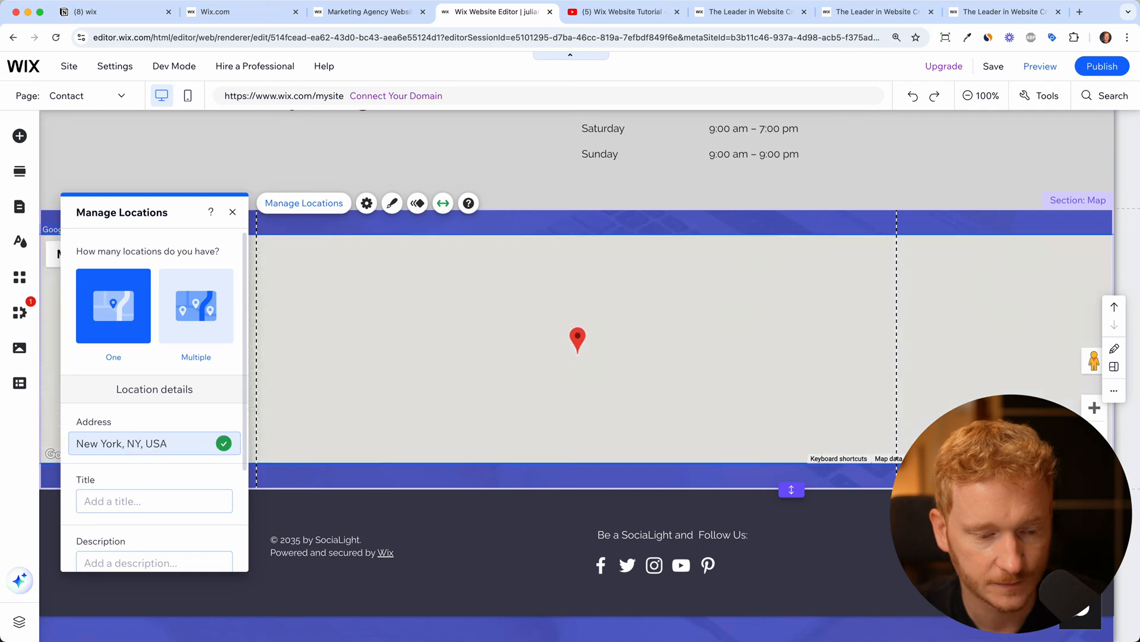
left_click(233, 212)
Turn off the map's full-width stretch, add 104 px margins, and make it taller
left_click_drag(792, 488, 798, 572)
left_click(809, 393)
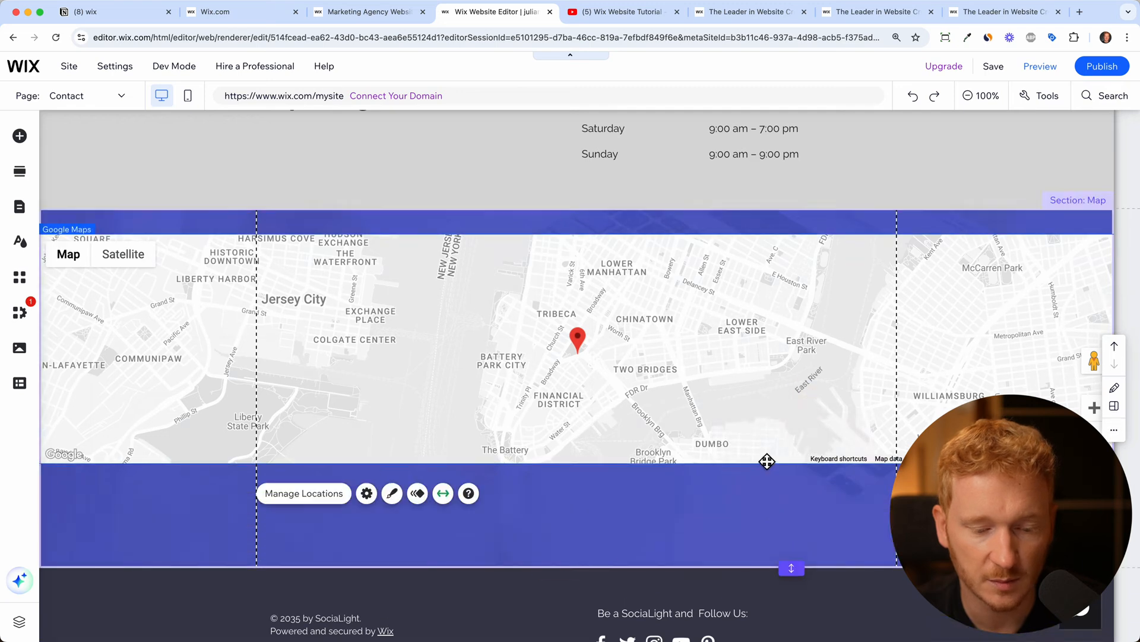
left_click(444, 494)
left_click_drag(83, 604, 134, 604)
left_click(216, 542)
left_click_drag(641, 471, 630, 542)
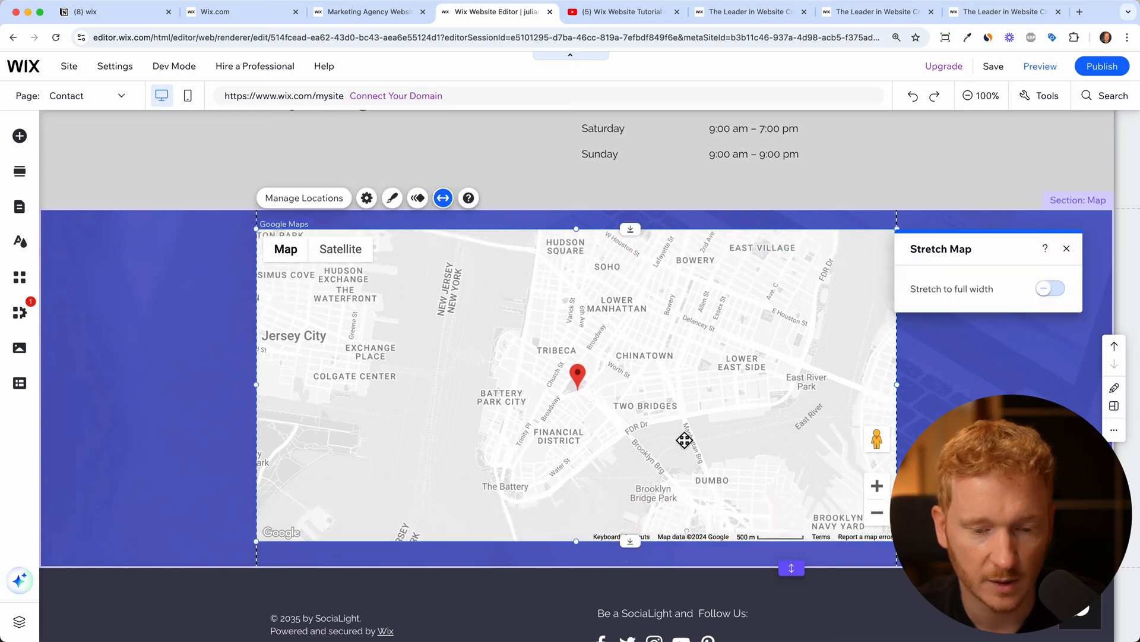
Select the Contact Us section at the top of the page
scroll(681, 437, "up", 15)
left_click(825, 344)
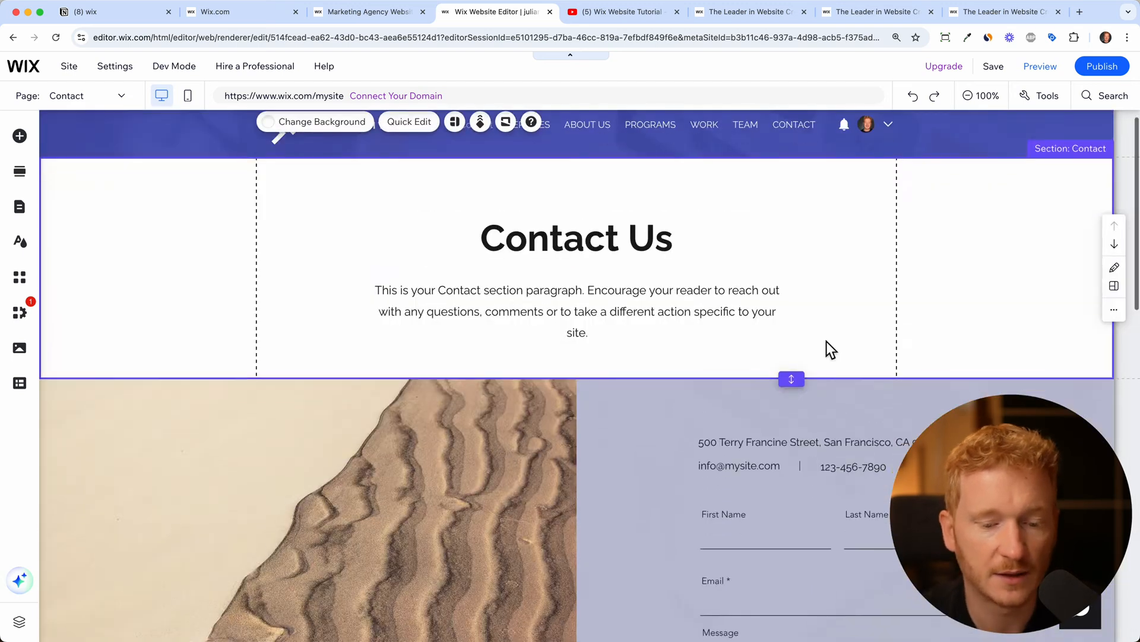
scroll(826, 341, "up", 1)
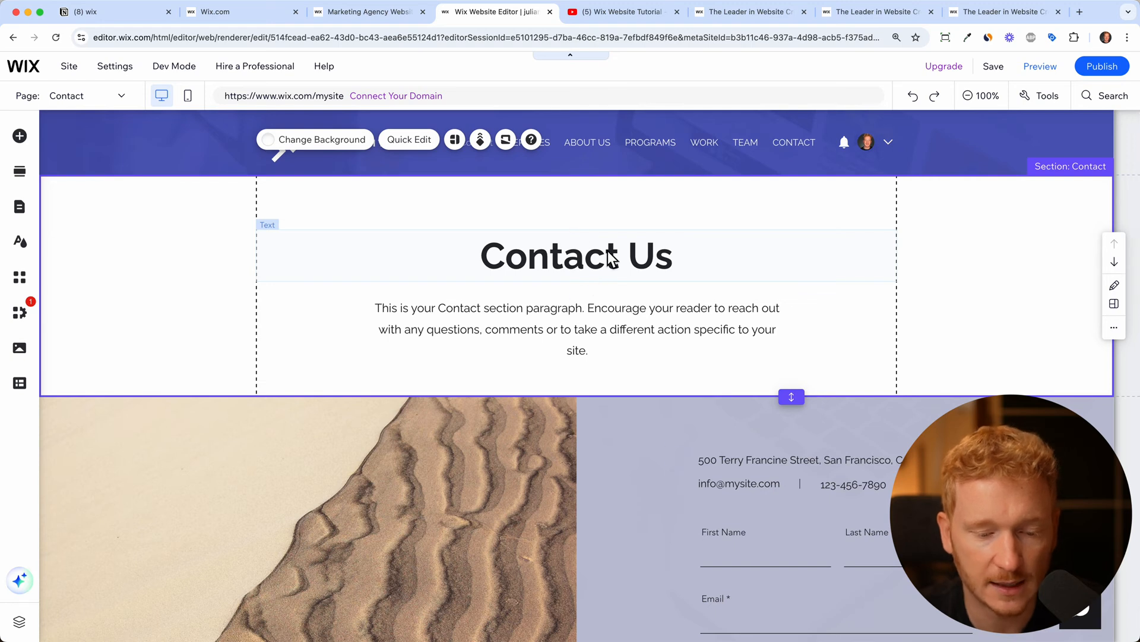
scroll(667, 452, "down", 15)
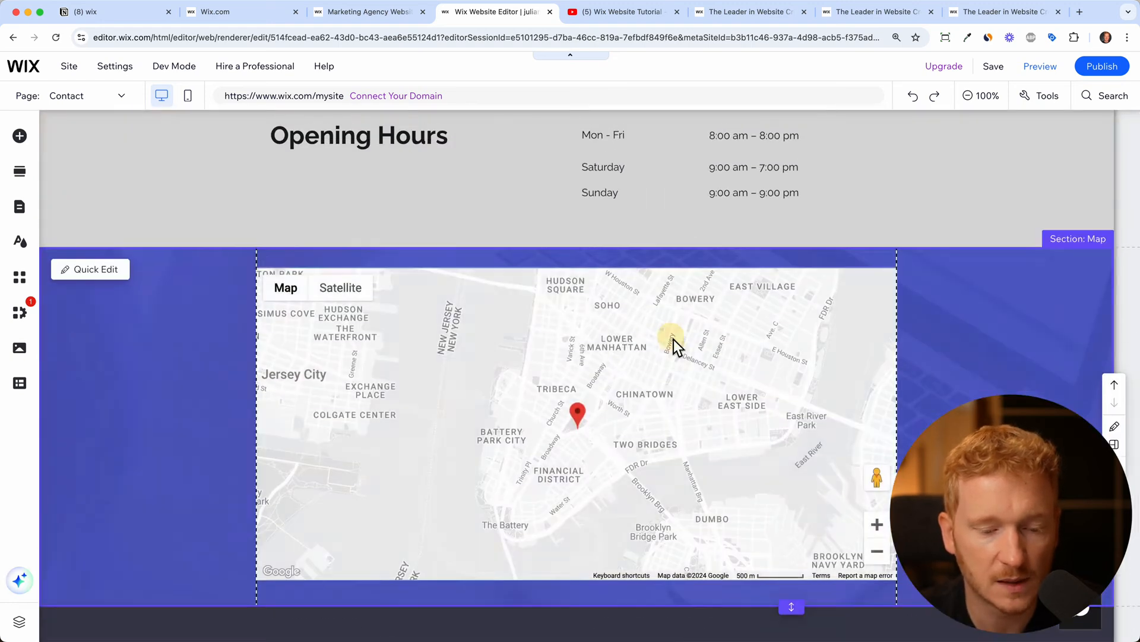
Give the New York map the third design style, teal with orange roads
left_click(681, 348)
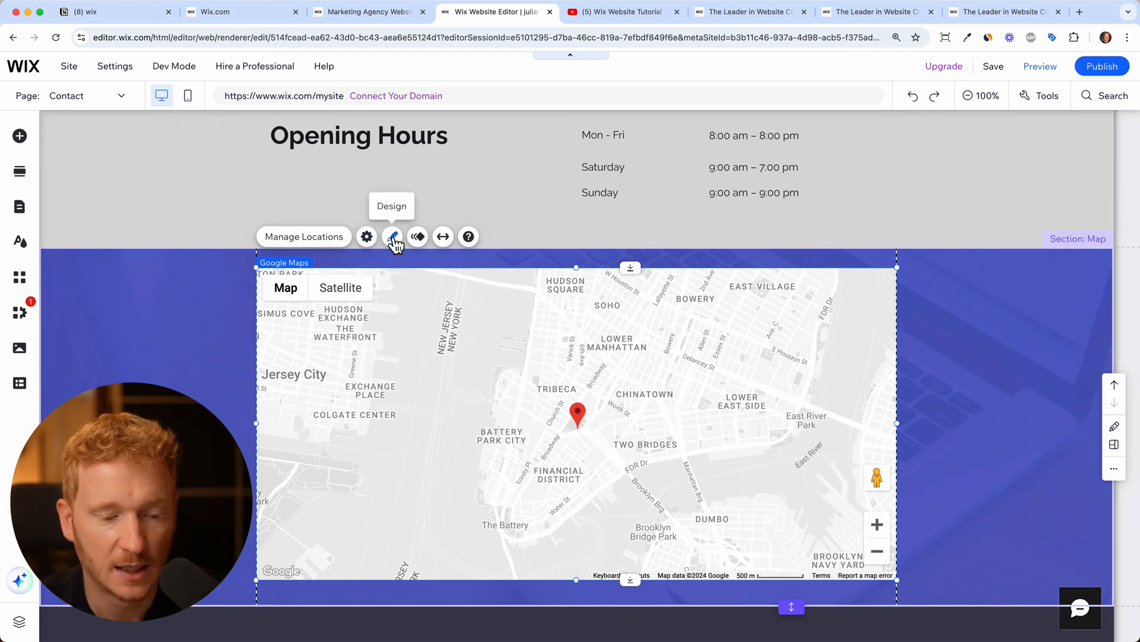
left_click(397, 242)
left_click(921, 360)
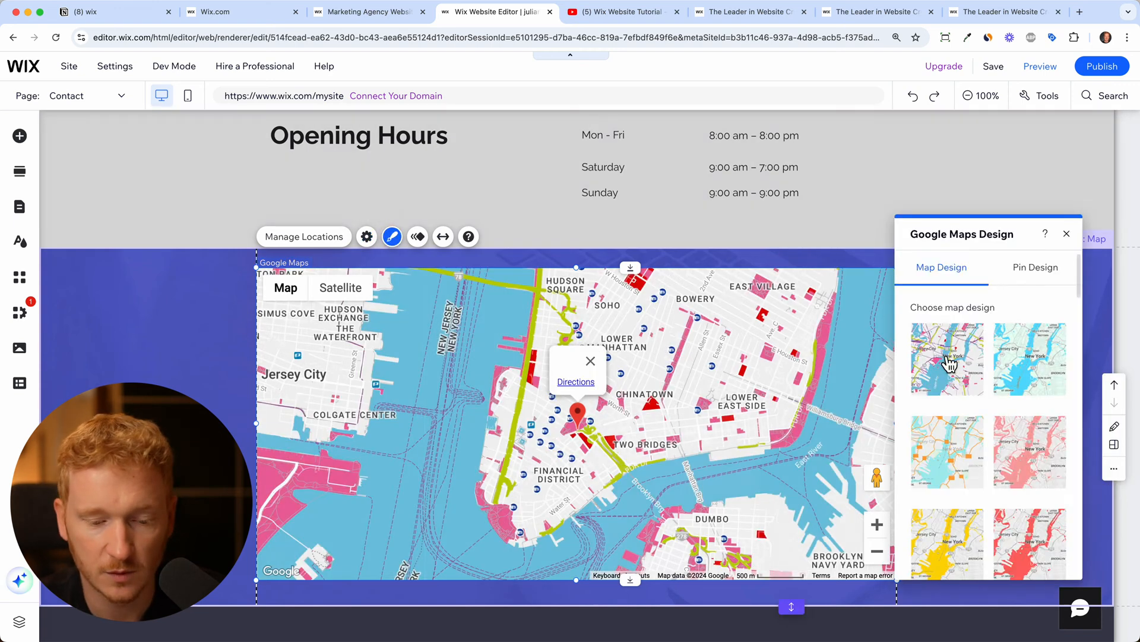
left_click(966, 451)
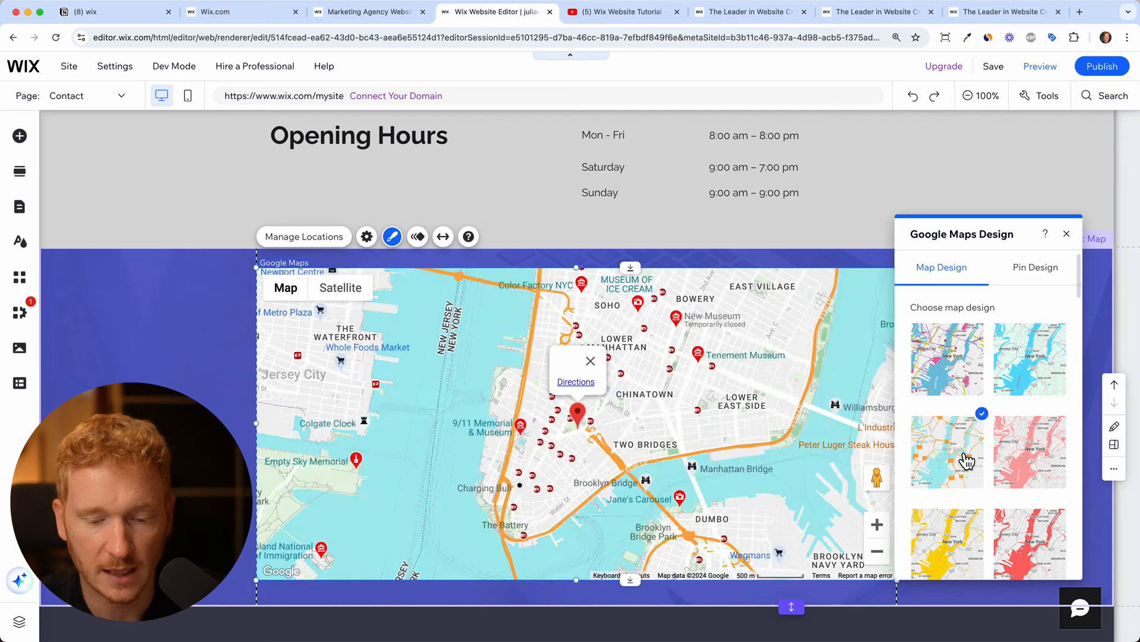
left_click(1067, 233)
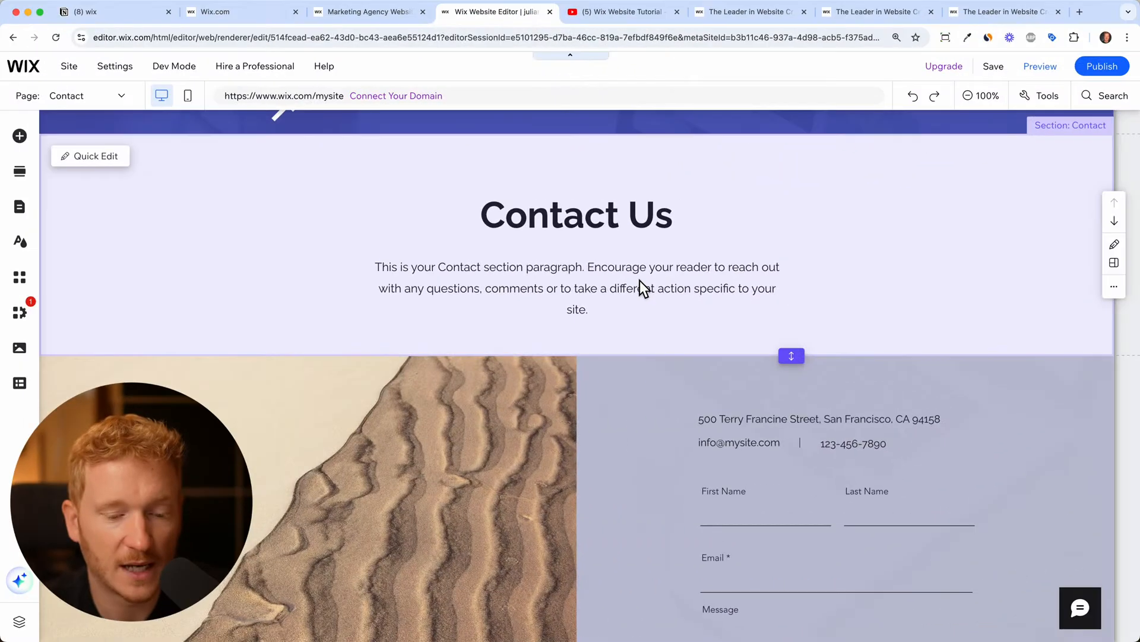
mouse_move(602, 368)
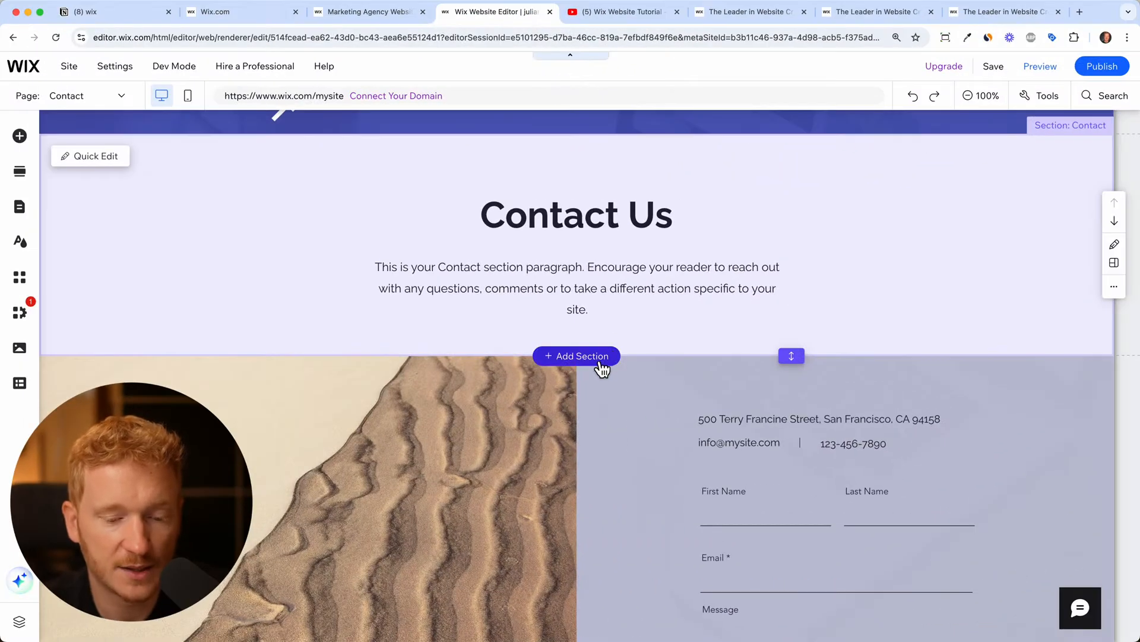
Add the four-column Address, Phone, Email and Connect strip from the Contact section layouts
left_click(601, 363)
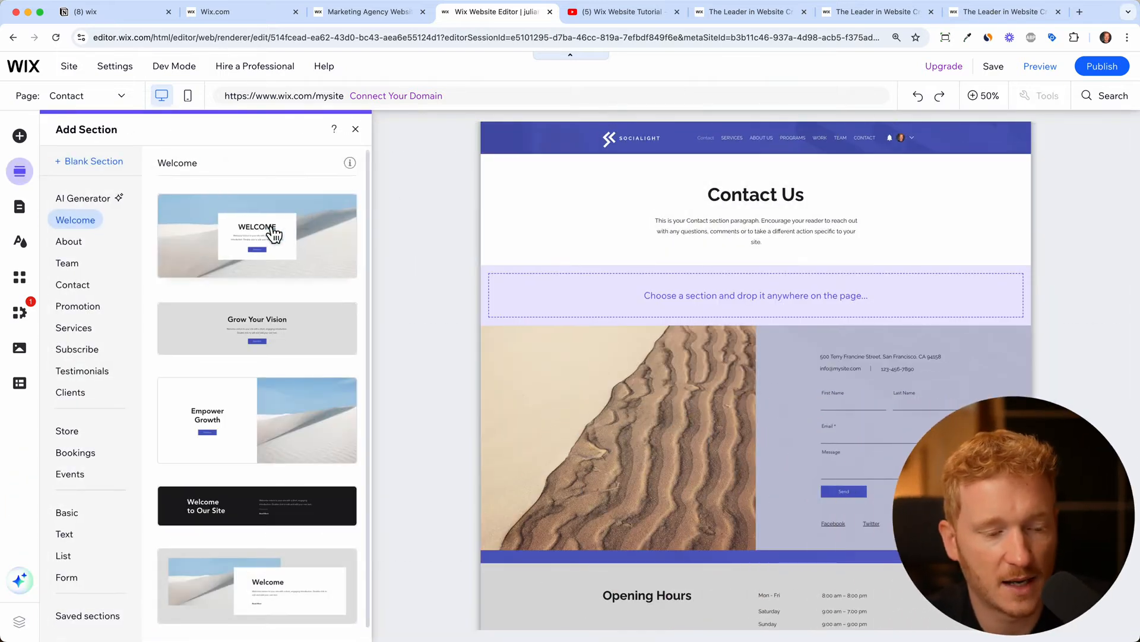
left_click(90, 248)
left_click(83, 265)
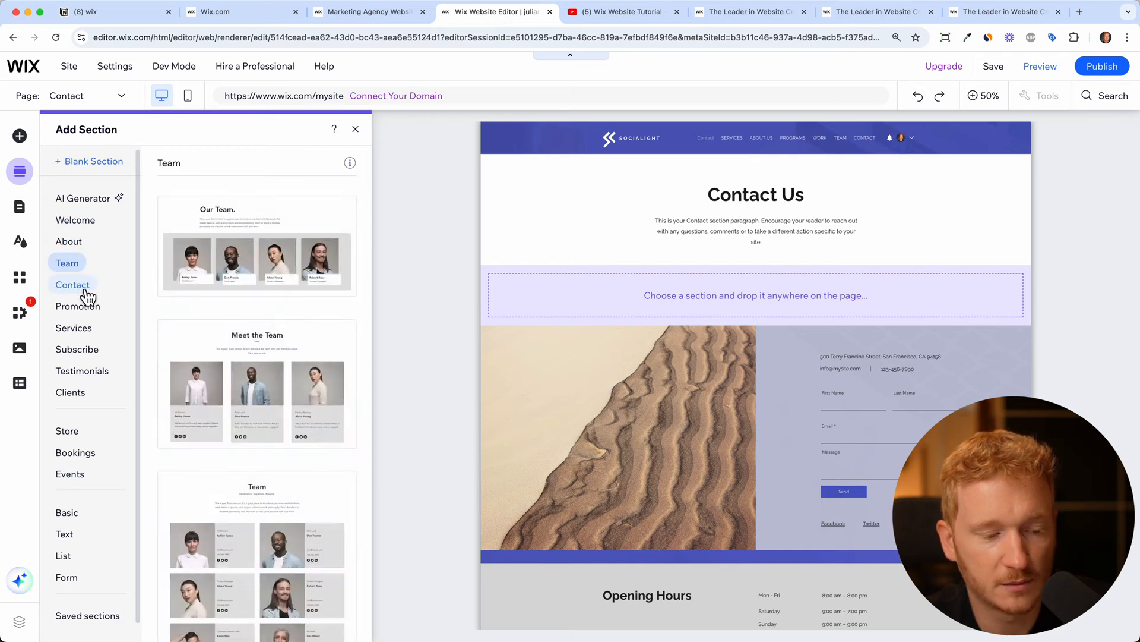
left_click(86, 291)
left_click(86, 326)
left_click(85, 292)
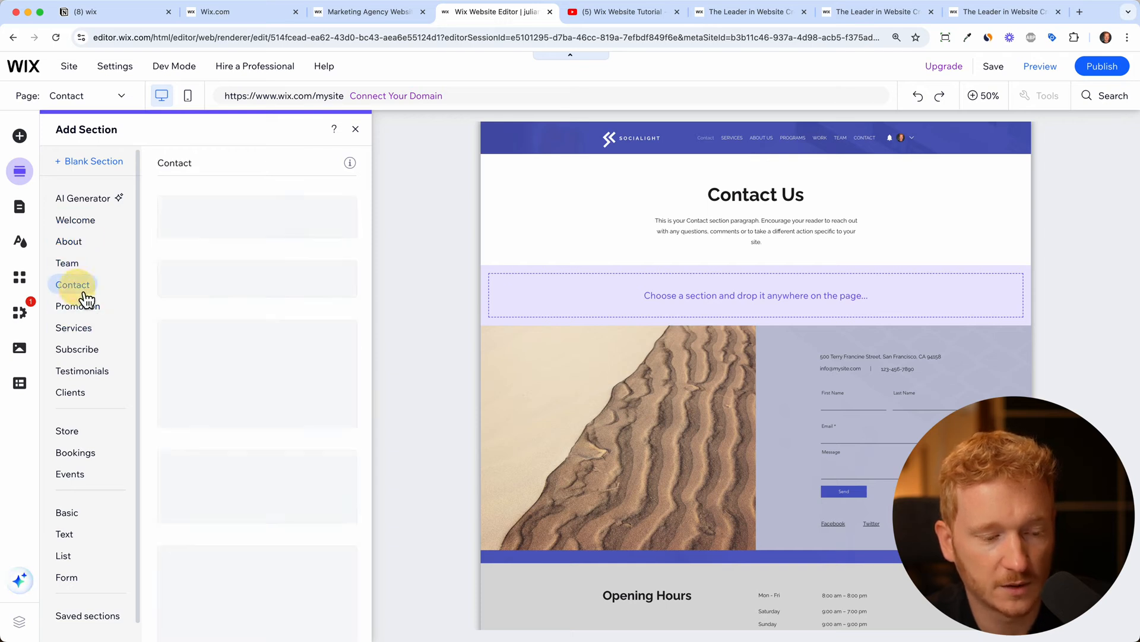
scroll(296, 371, "down", 5)
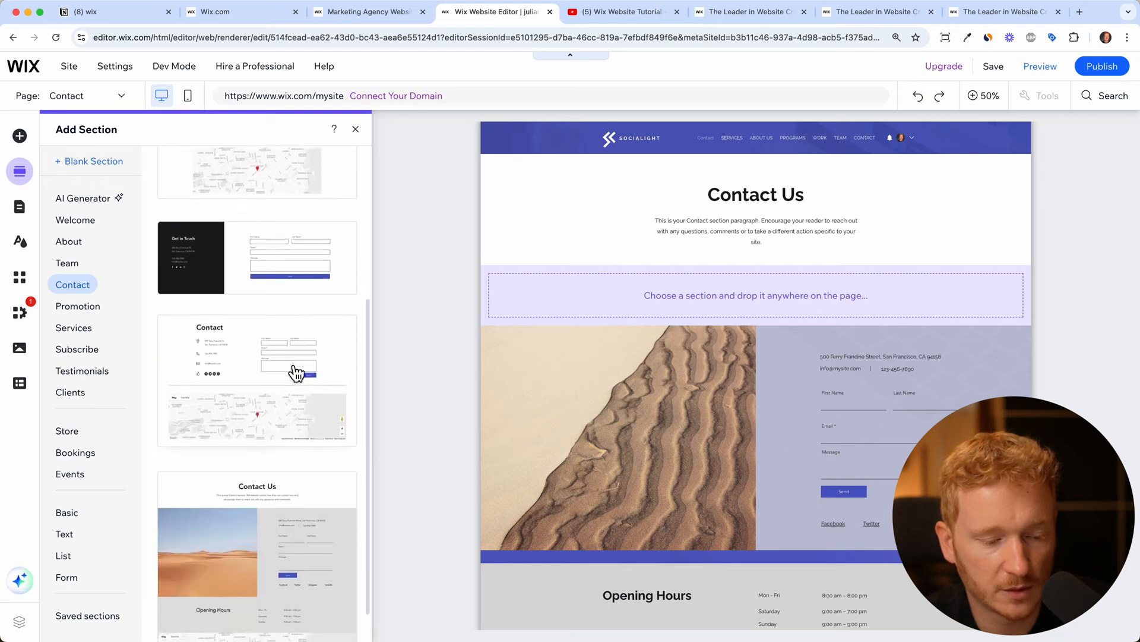
scroll(295, 371, "up", 5)
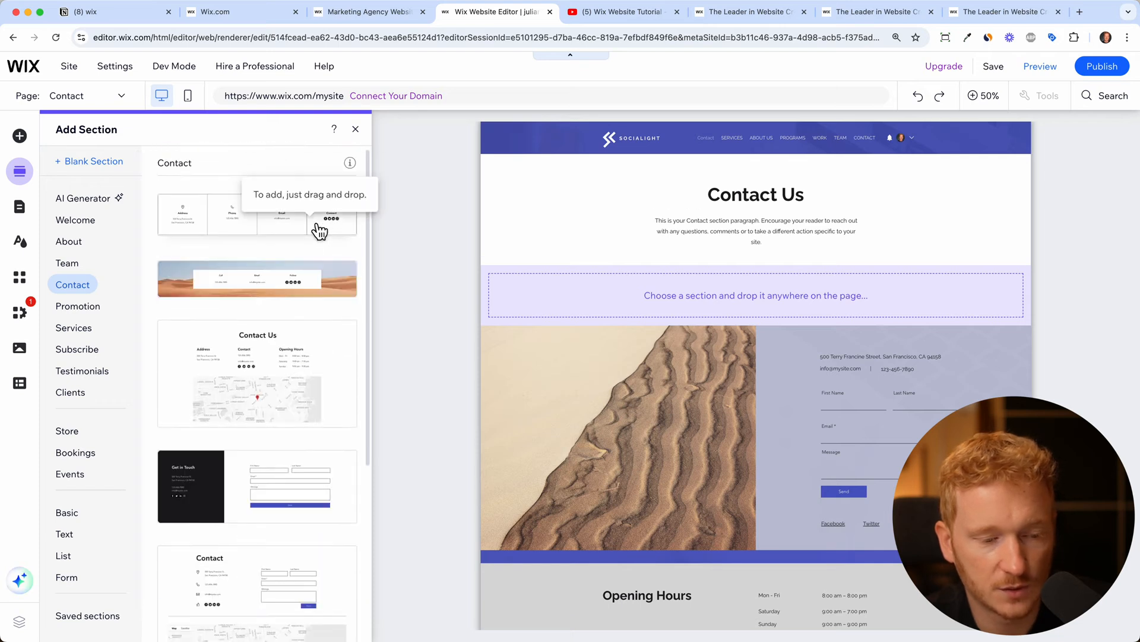
left_click(319, 230)
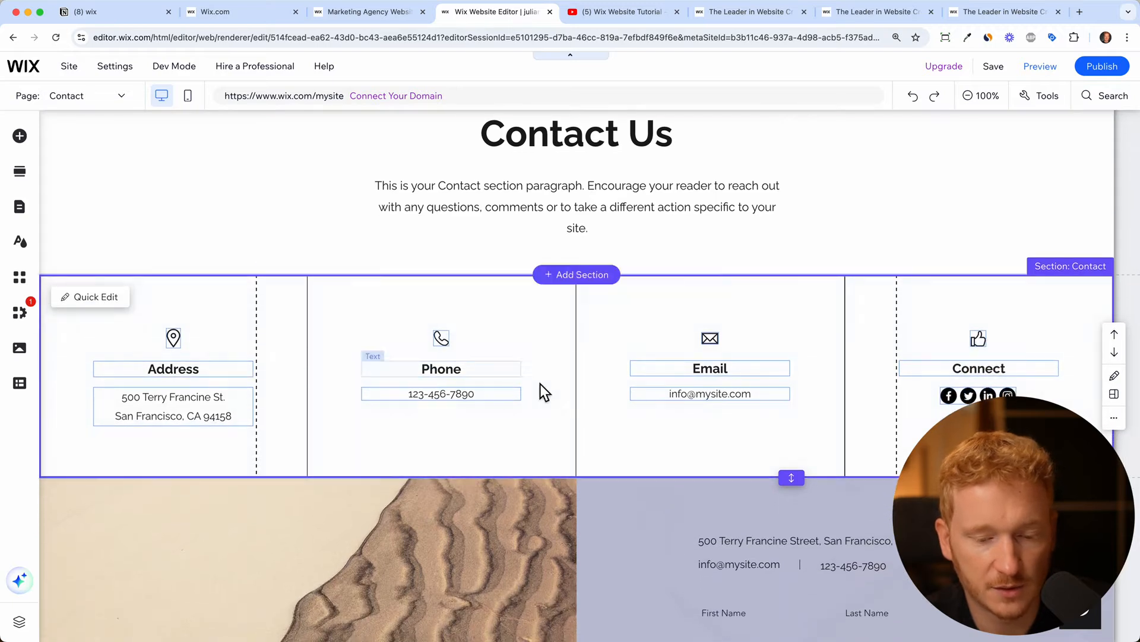
Delete the address and email-and-phone texts beside the form and move the form up
scroll(1023, 397, "down", 2)
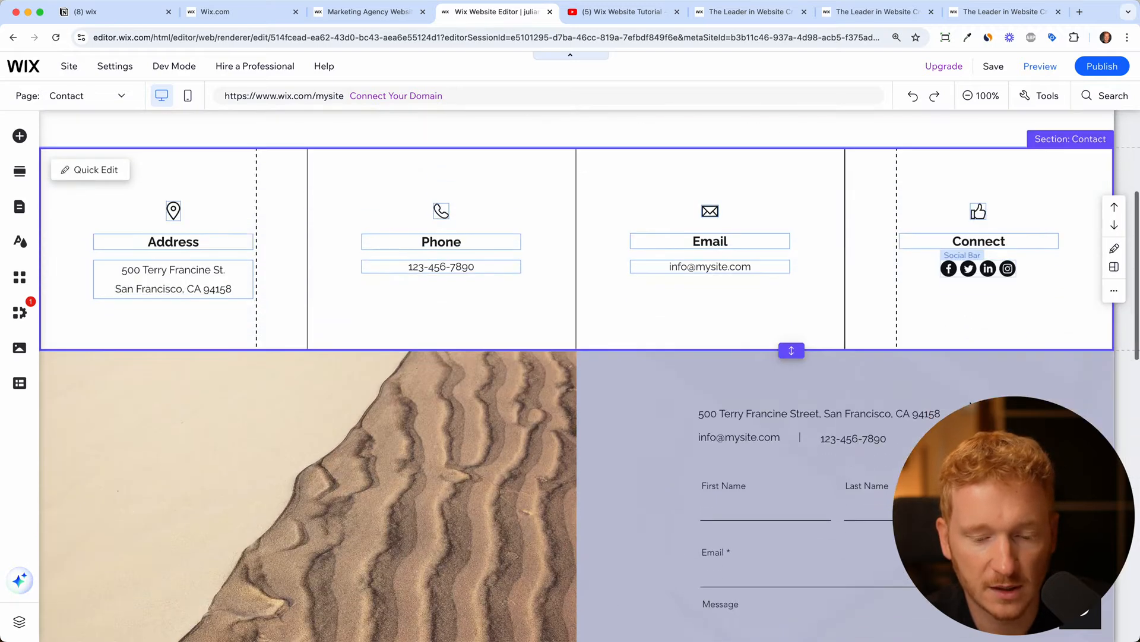
left_click(768, 462)
key("Delete")
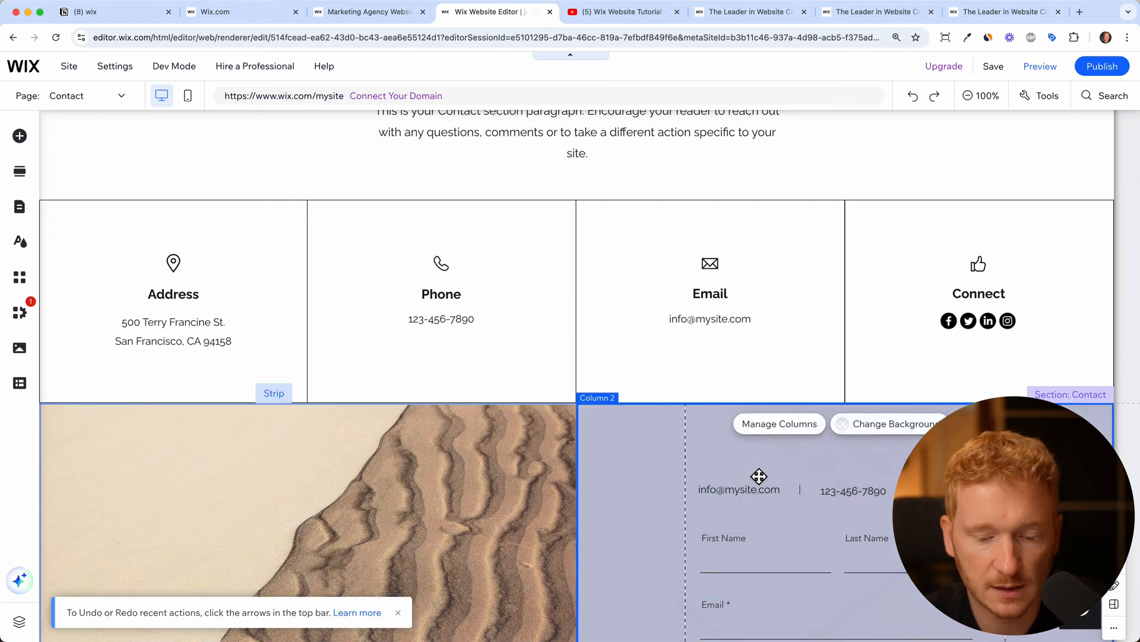
left_click(758, 488)
key("Delete")
left_click(806, 498)
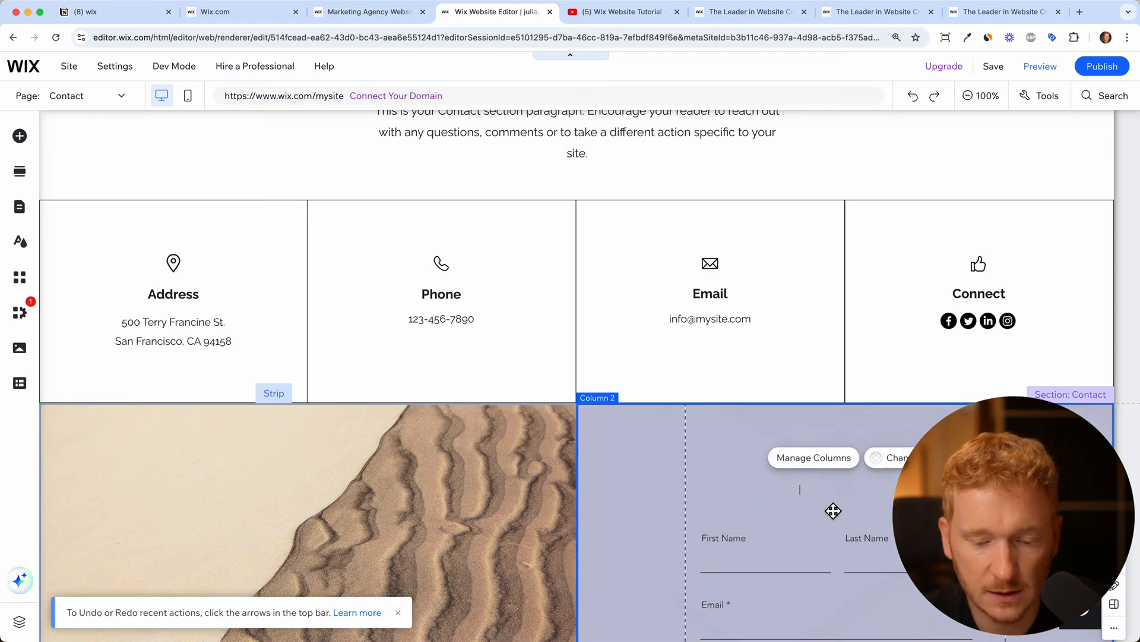
left_click_drag(831, 540, 830, 457)
Delete the Opening Hours section
scroll(830, 457, "down", 10)
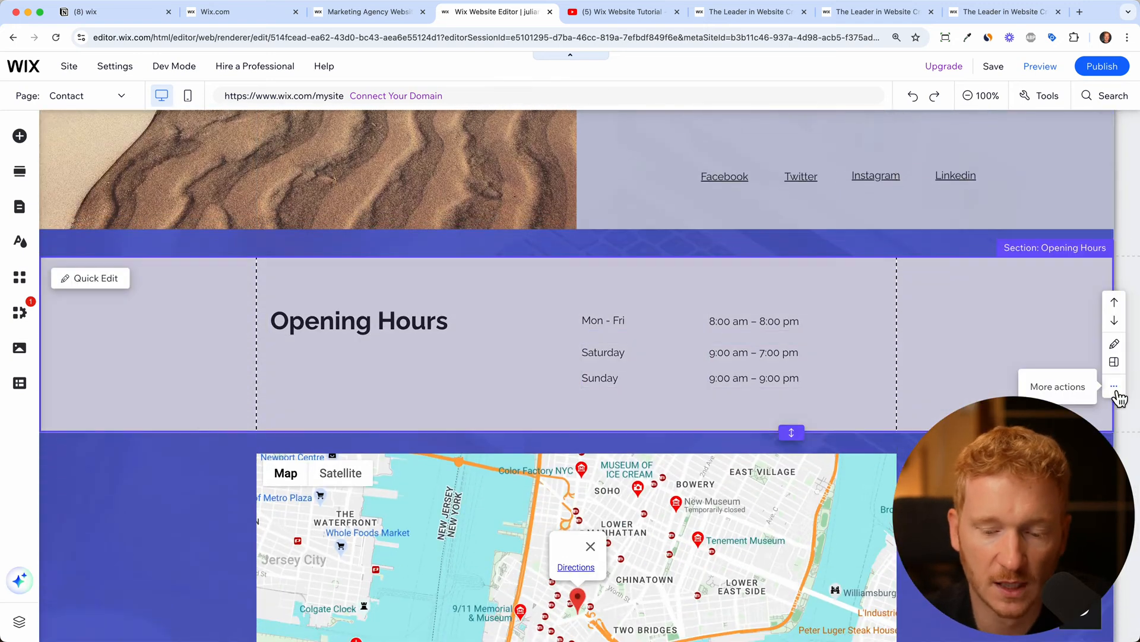
left_click(1115, 387)
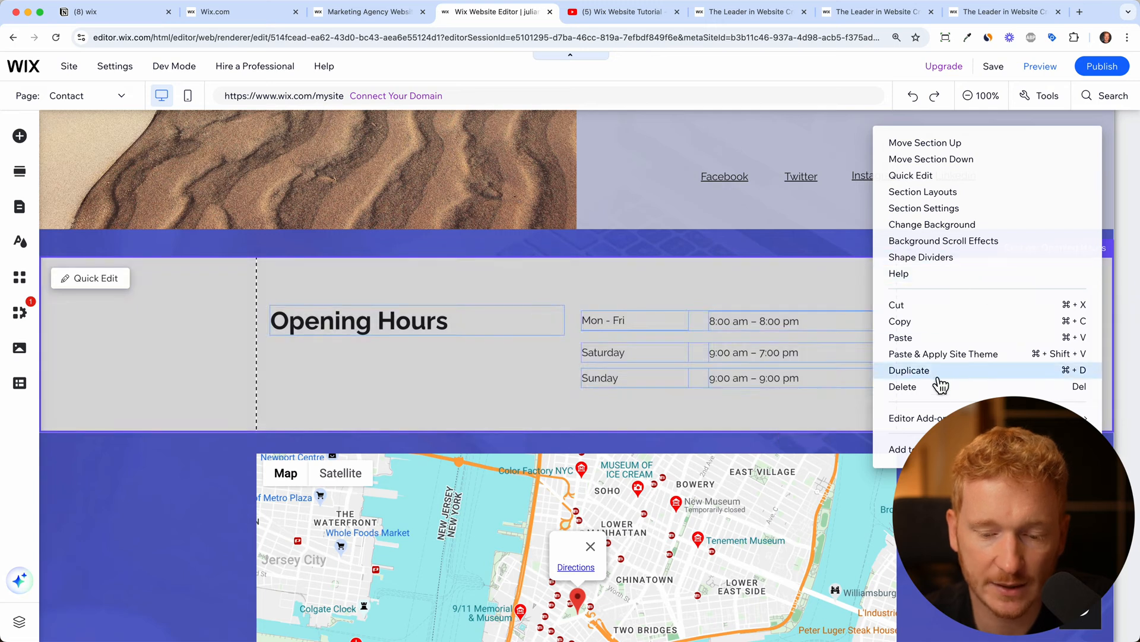
left_click(937, 388)
scroll(980, 353, "up", 10)
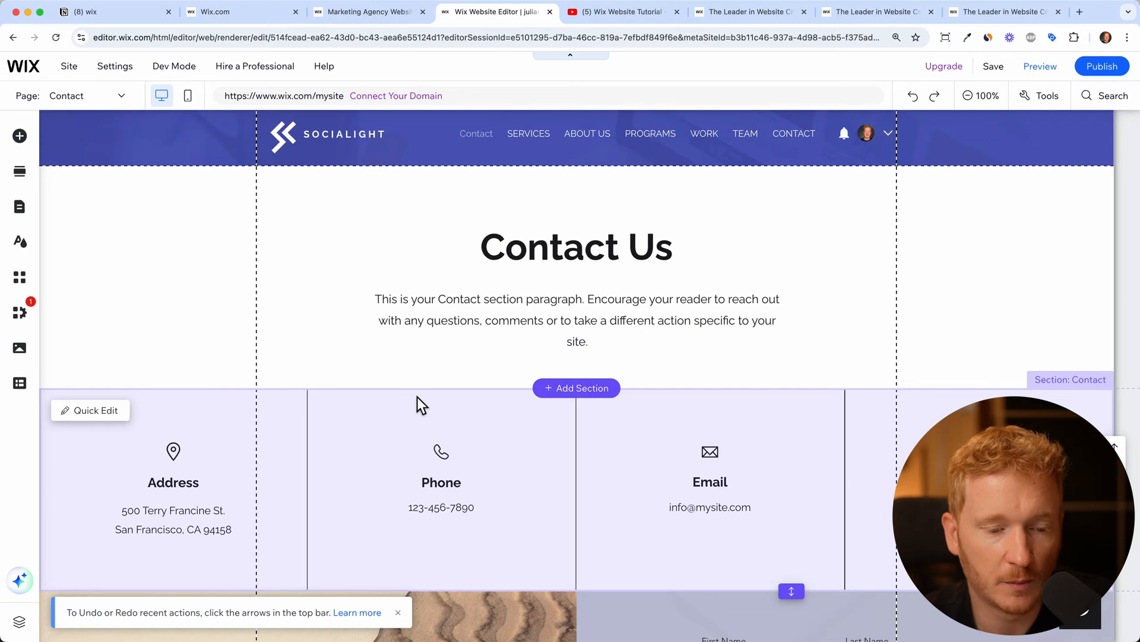
Glance at the Add Elements and Add Section panels, then open Pages & Menu
scroll(417, 397, "up", 1)
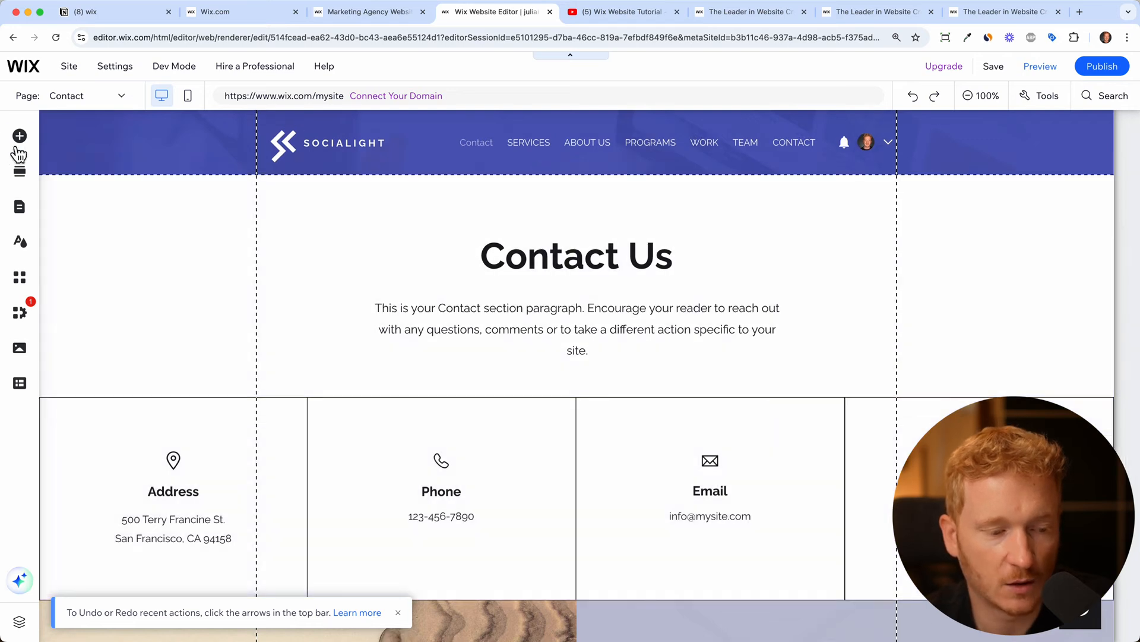
left_click(20, 140)
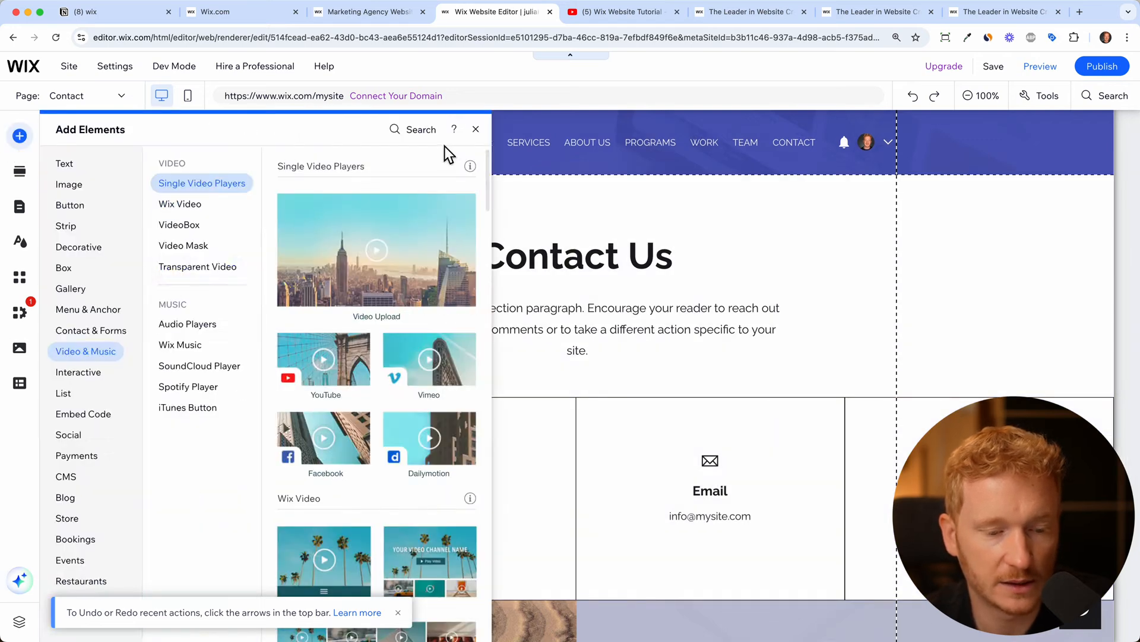
left_click(476, 130)
left_click(24, 174)
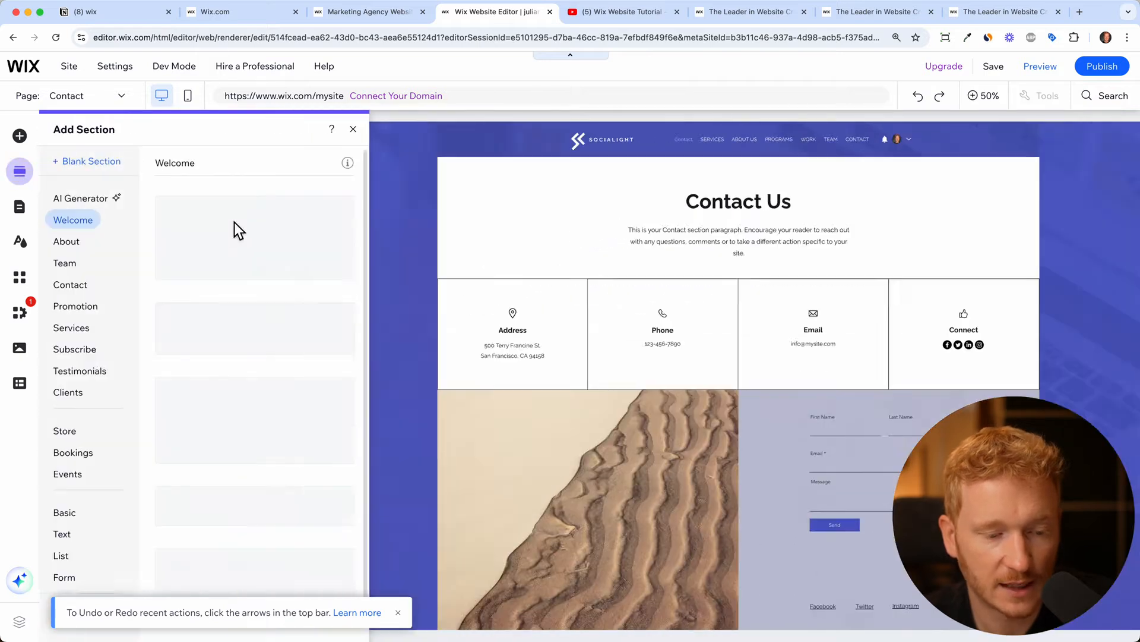
left_click(356, 130)
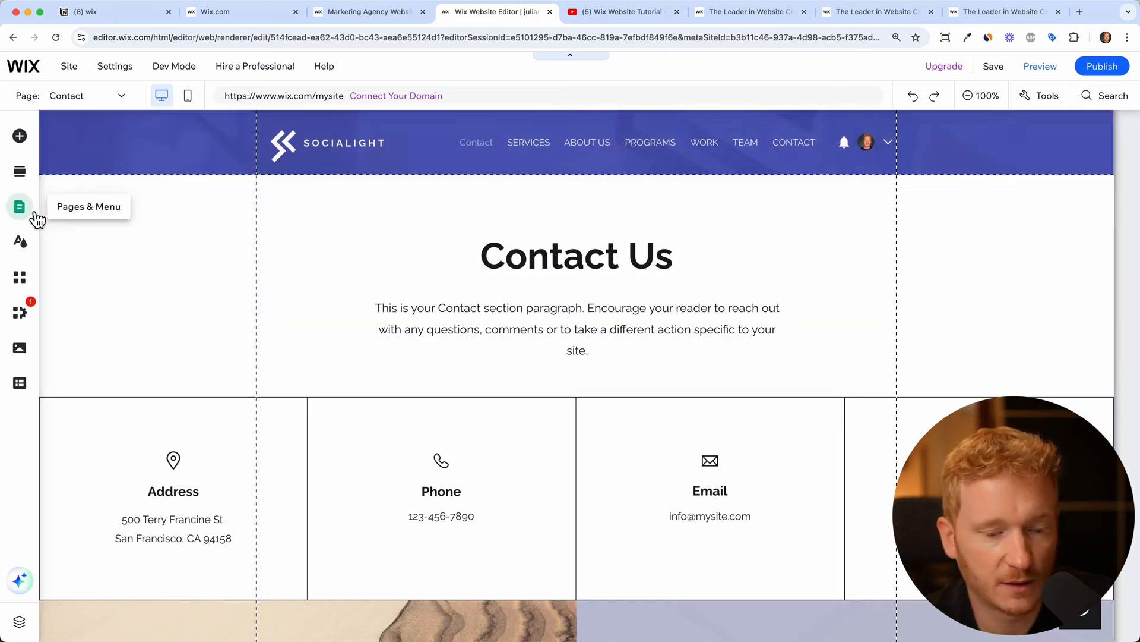
left_click(35, 213)
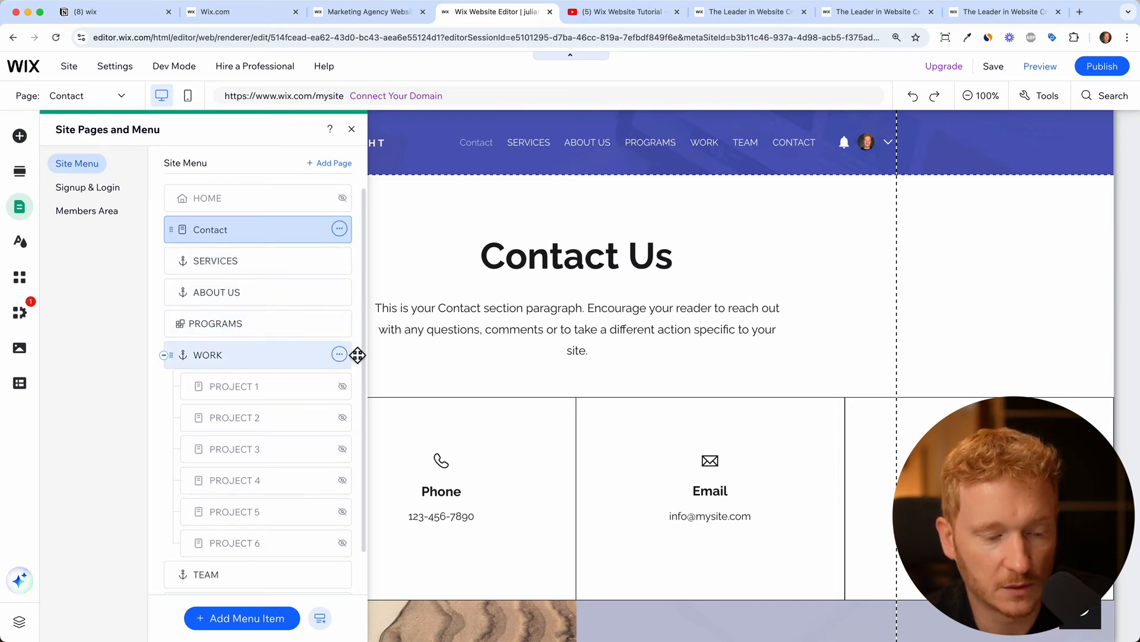
Delete the PROGRAMS page and its app, and hide ABOUT US from the menu
left_click(339, 322)
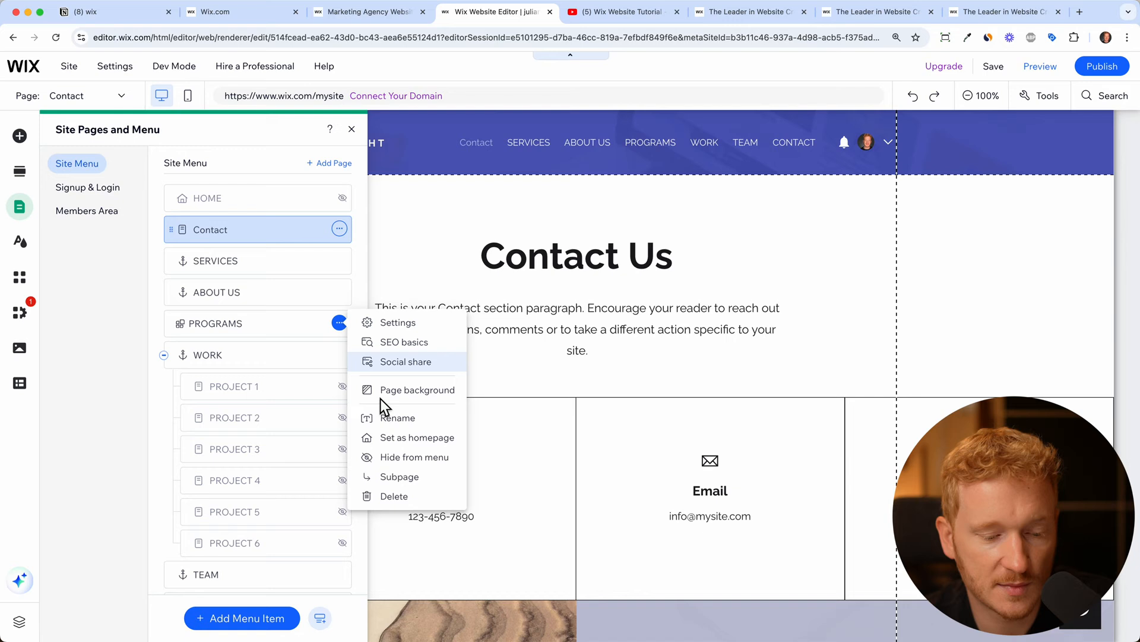
left_click(387, 497)
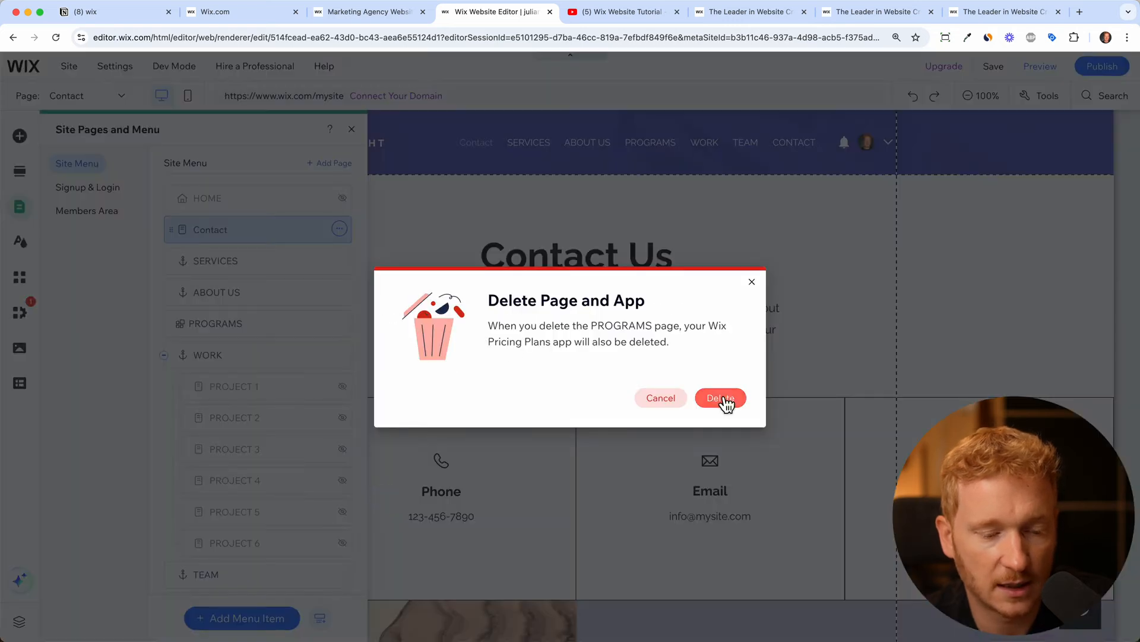
left_click(724, 399)
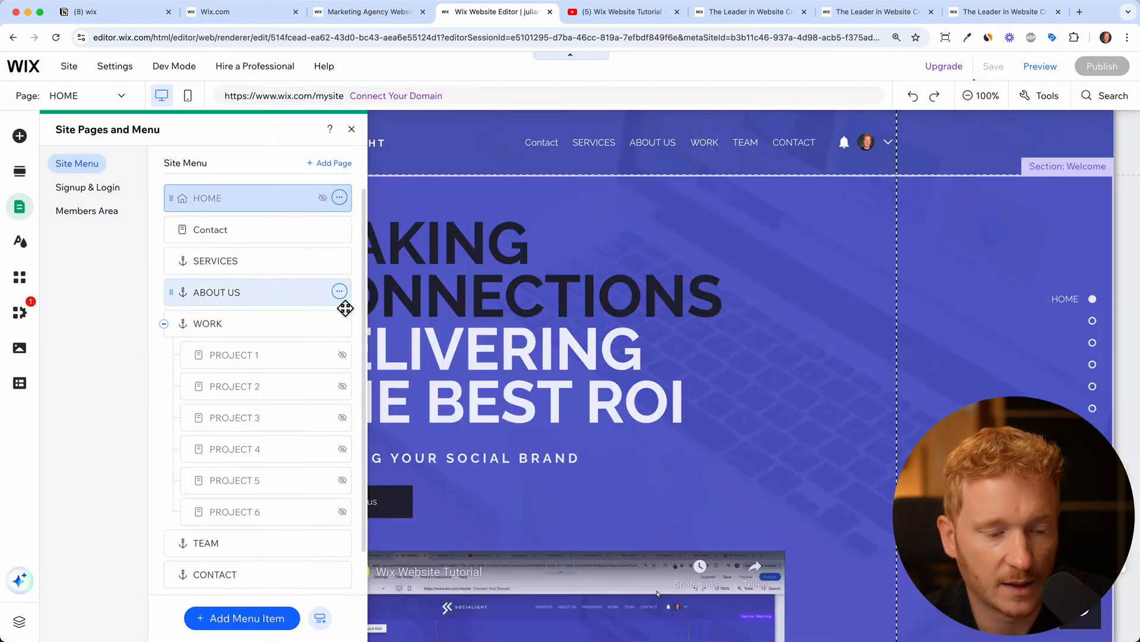
left_click(339, 292)
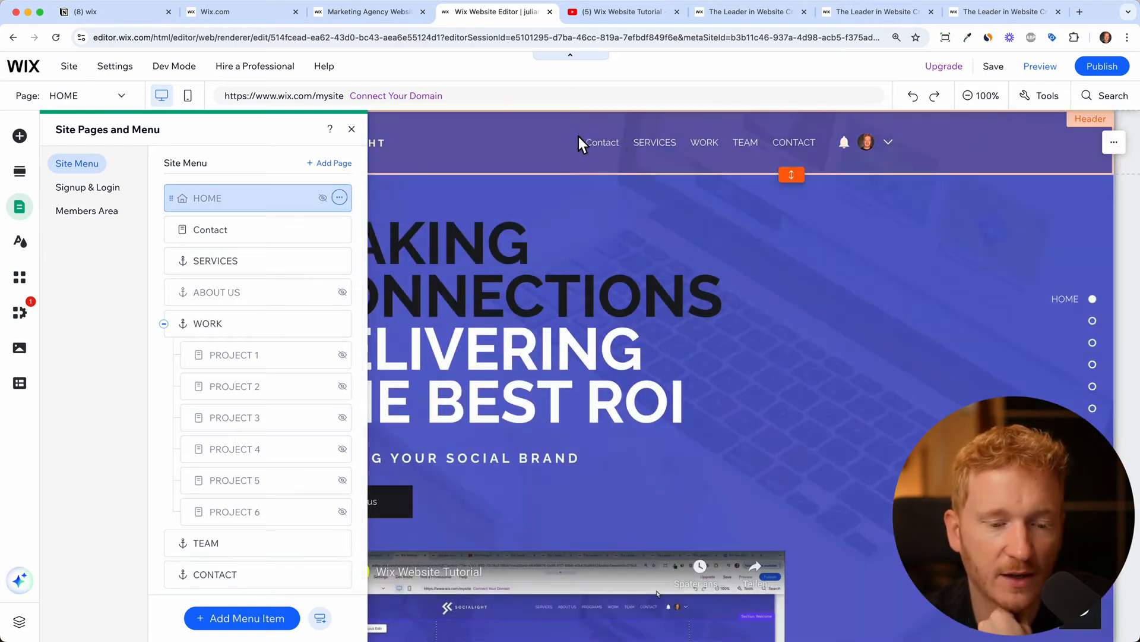
left_click(352, 129)
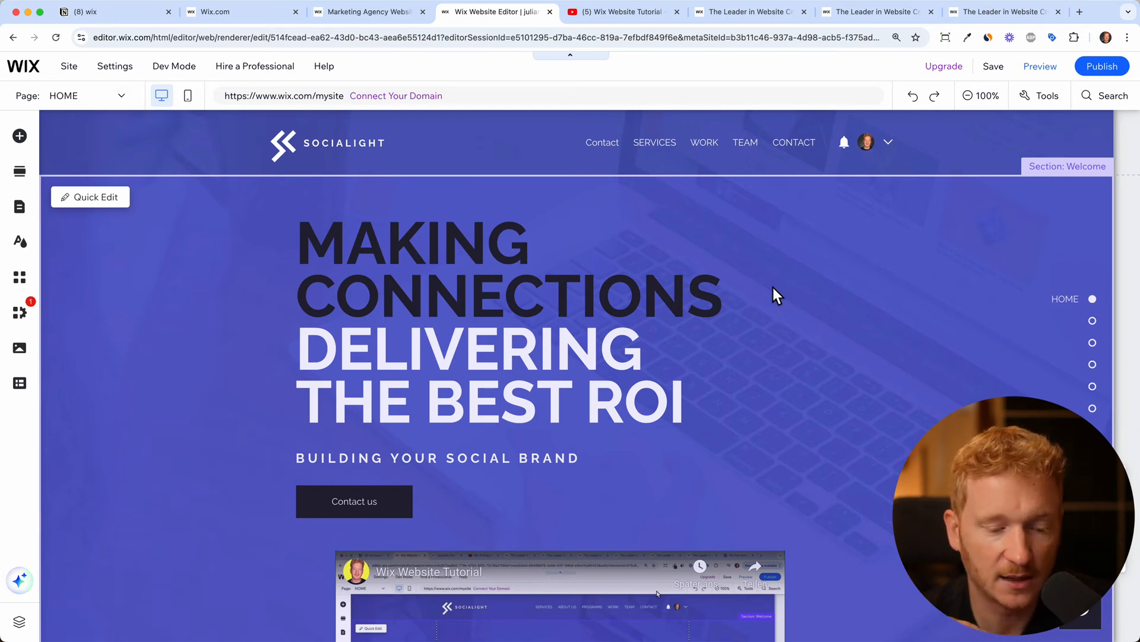
Link the hero's Contact us button to the Contact page and recheck the link settings
scroll(704, 350, "down", 2)
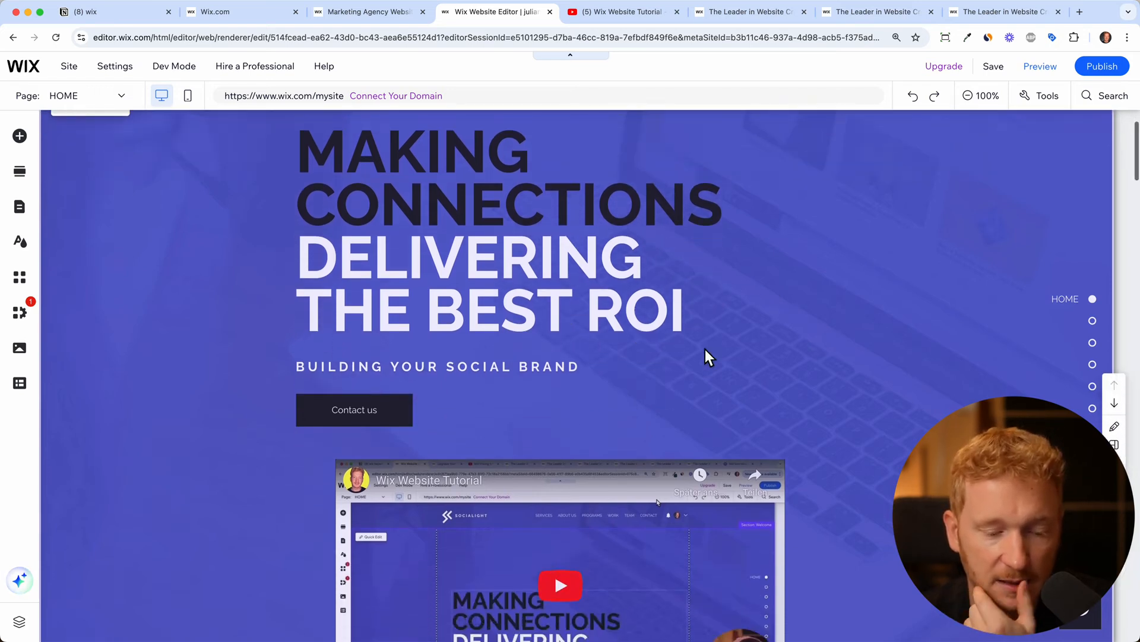
left_click(355, 411)
left_click(458, 363)
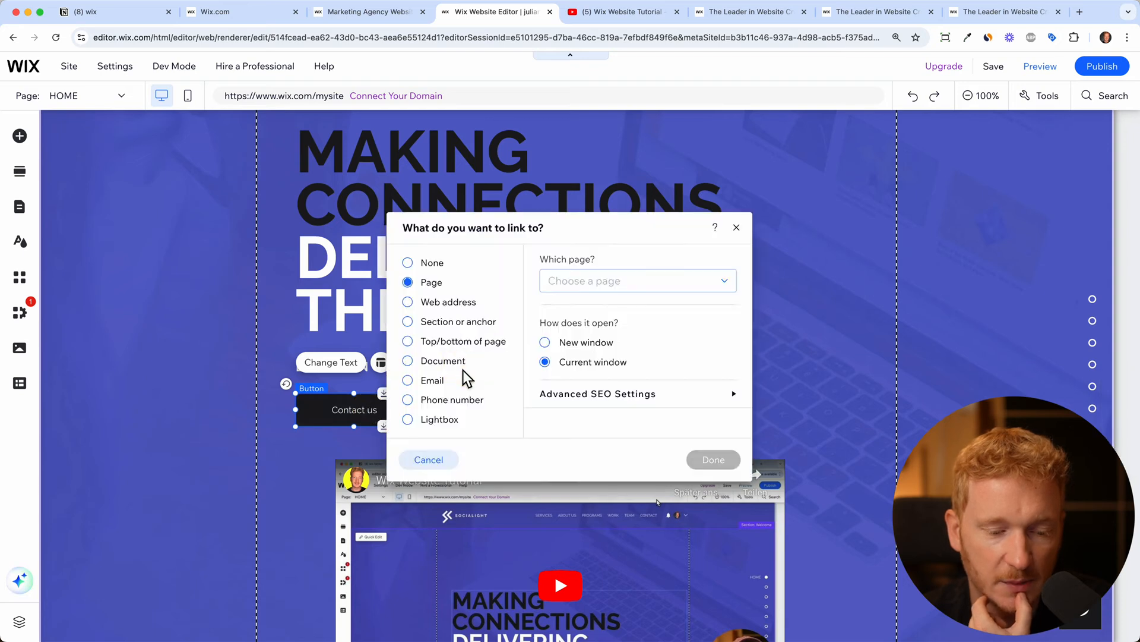
left_click(544, 283)
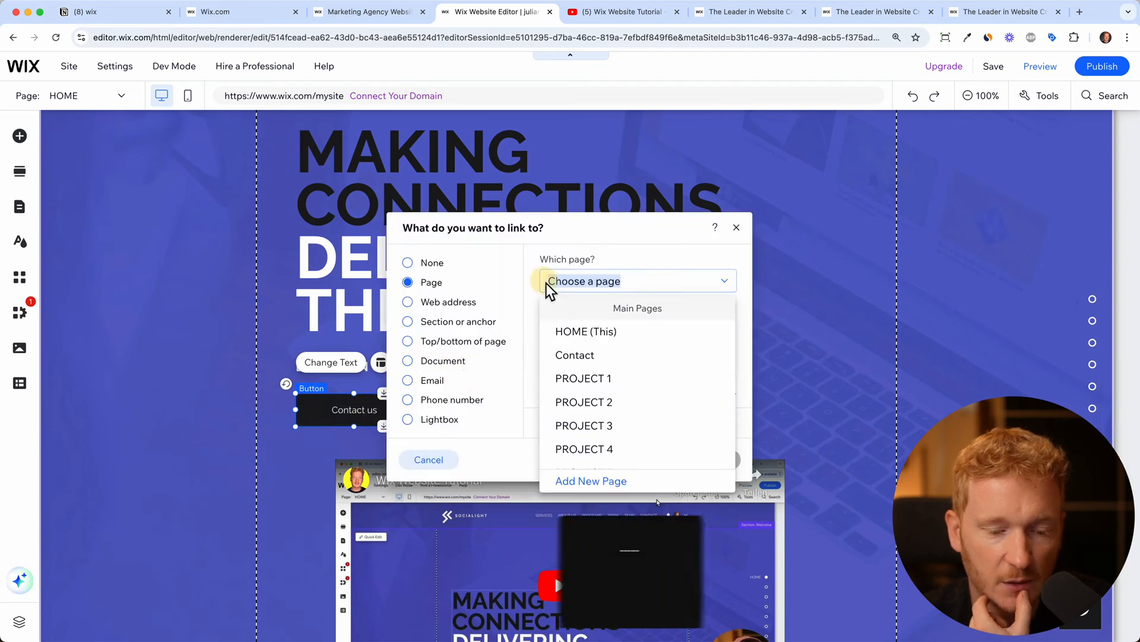
left_click(577, 356)
left_click(707, 461)
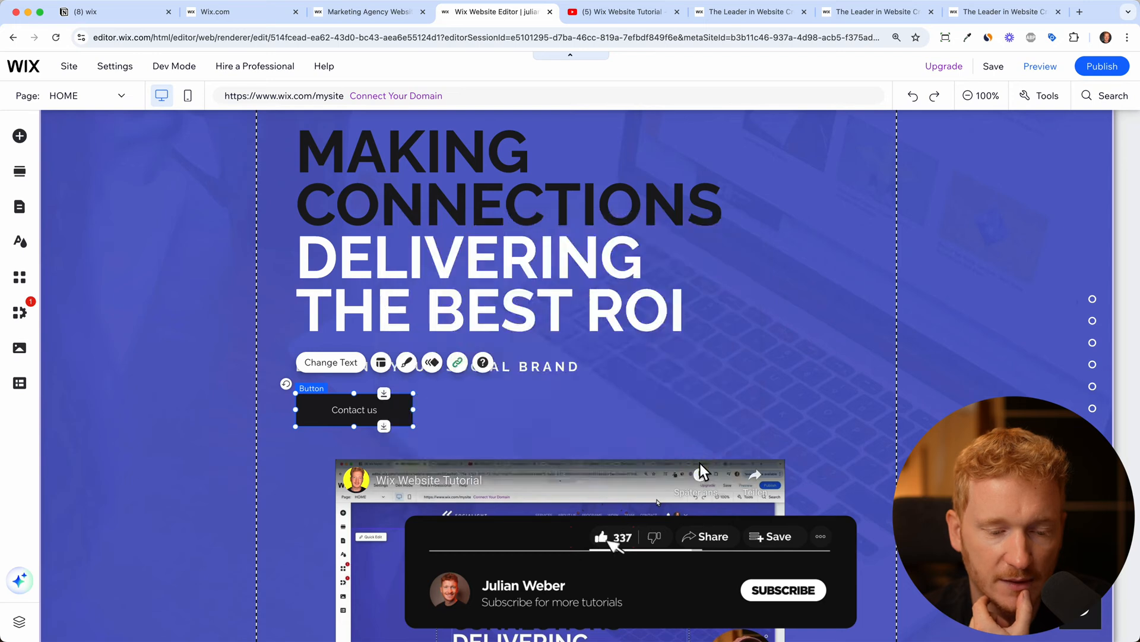
left_click(459, 363)
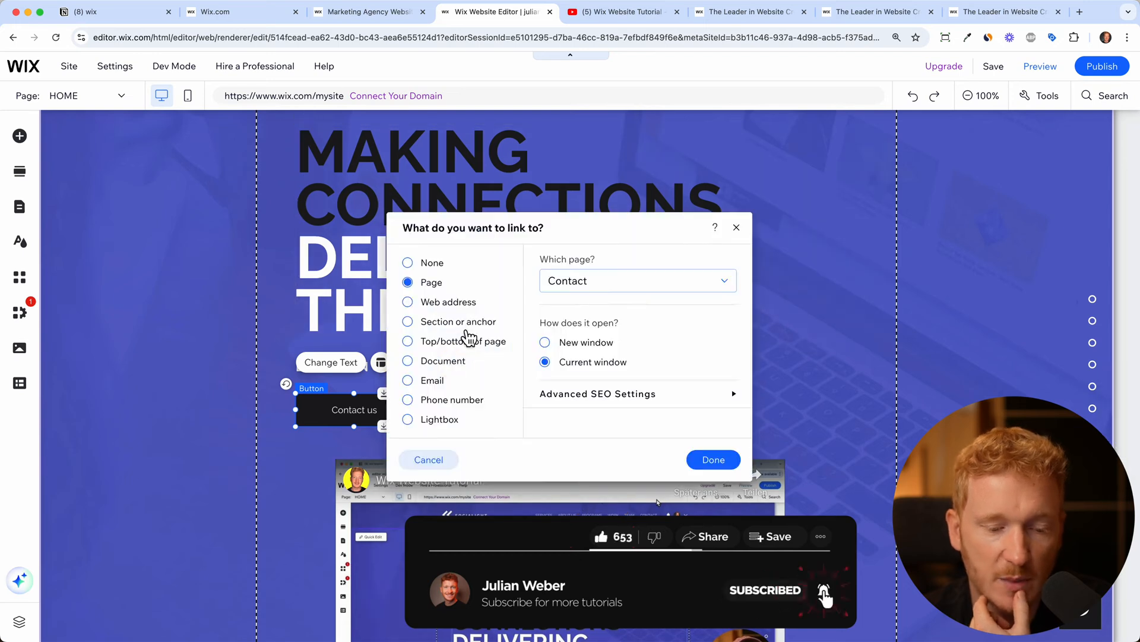
left_click(468, 310)
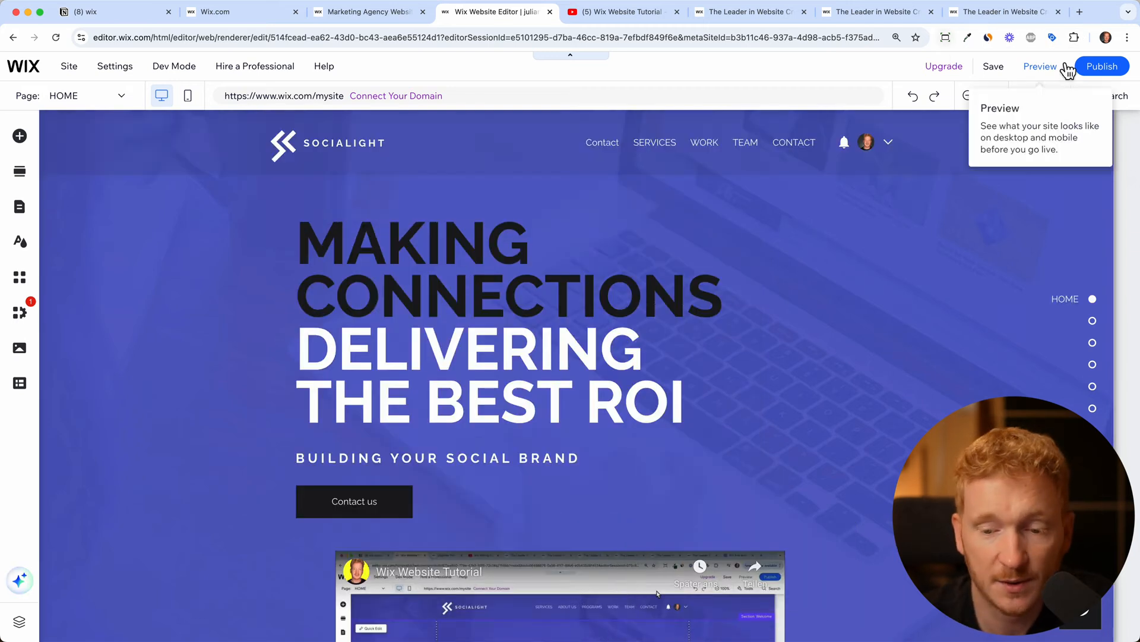
Publish the site, view it live, and test the SERVICES and Contact menu links
left_click(1103, 69)
left_click(682, 300)
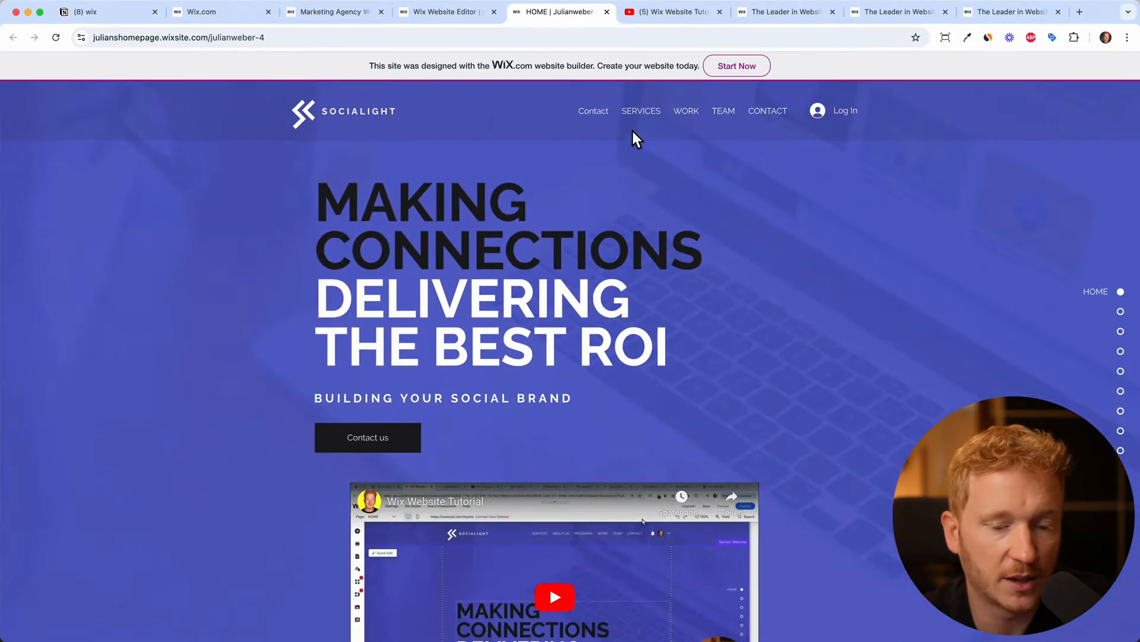
left_click(651, 111)
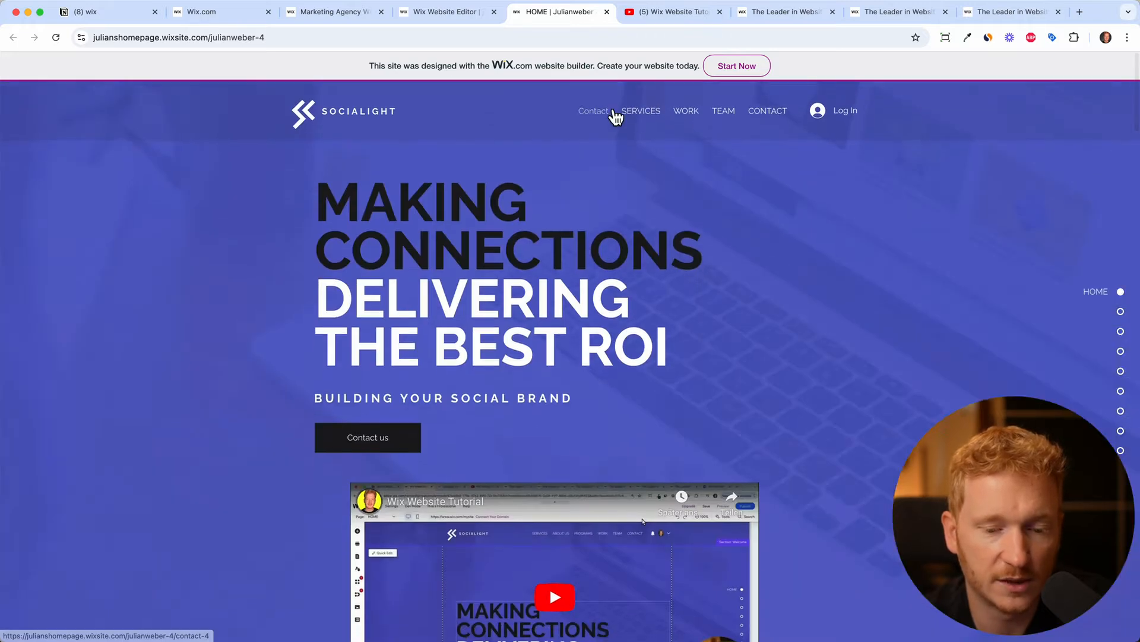
left_click(594, 112)
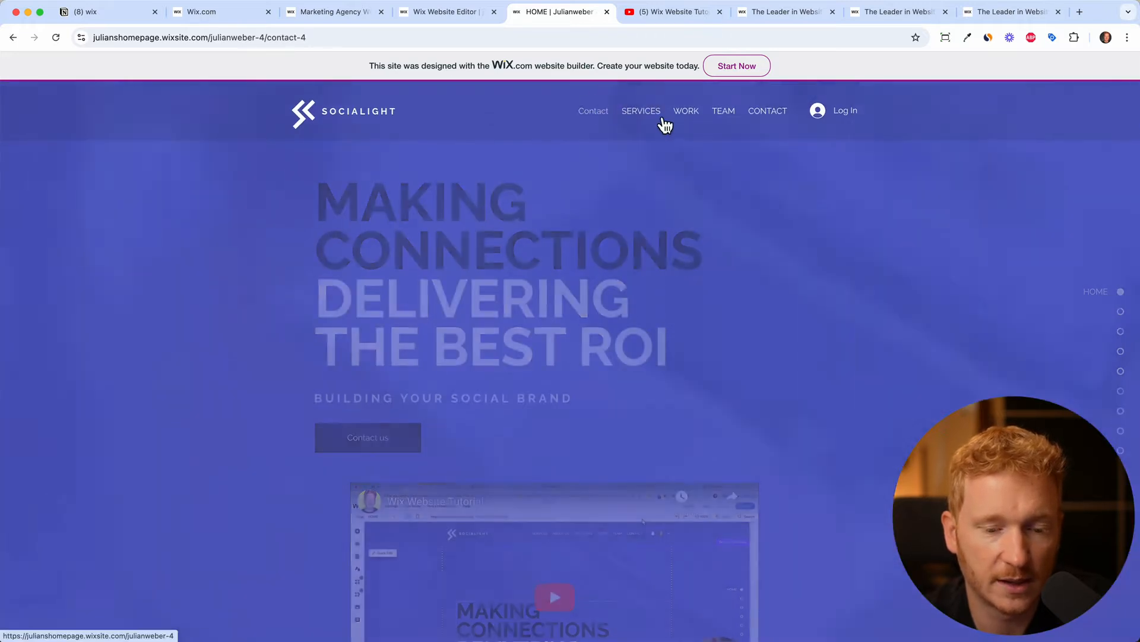
Scroll the live Contact page, go back to the home page, and return to the editor
scroll(757, 318, "down", 10)
scroll(756, 319, "up", 10)
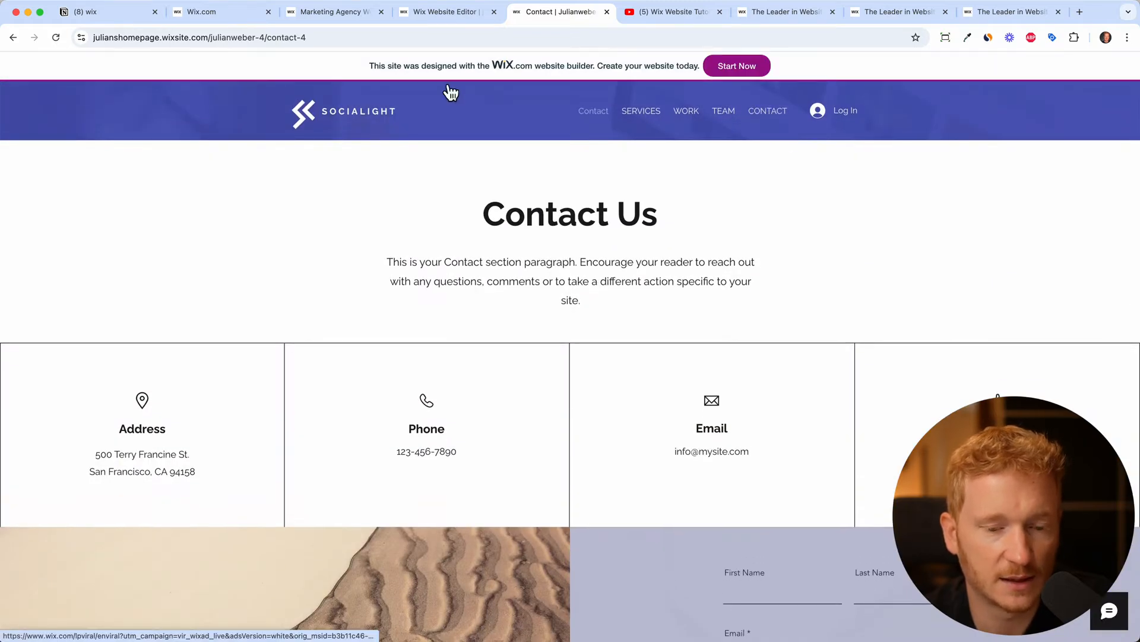
left_click(16, 43)
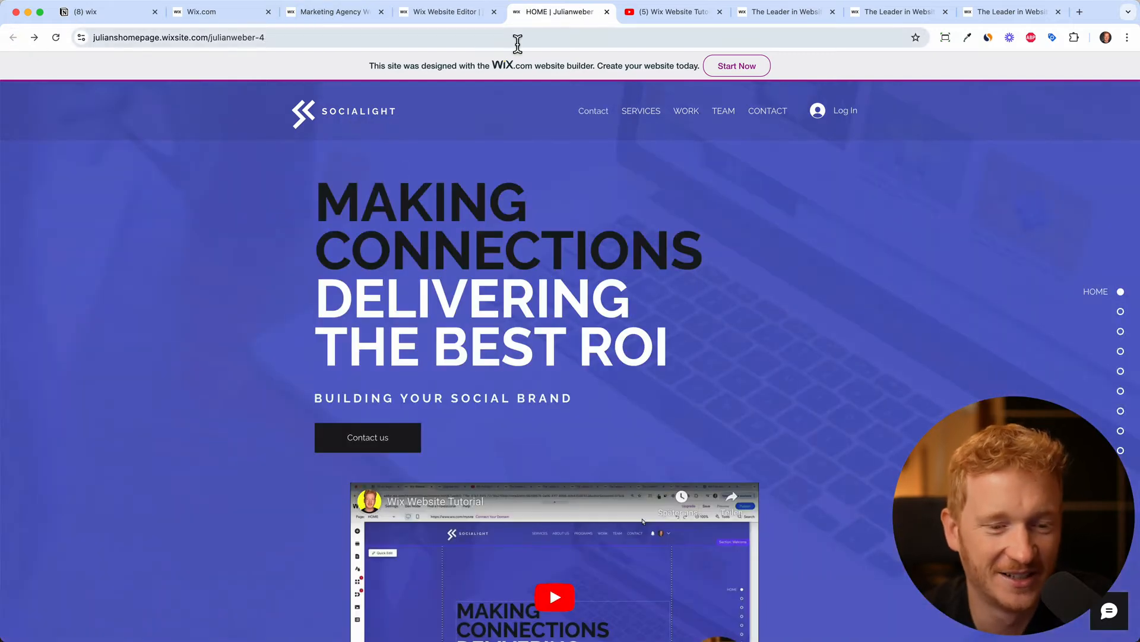
left_click(465, 22)
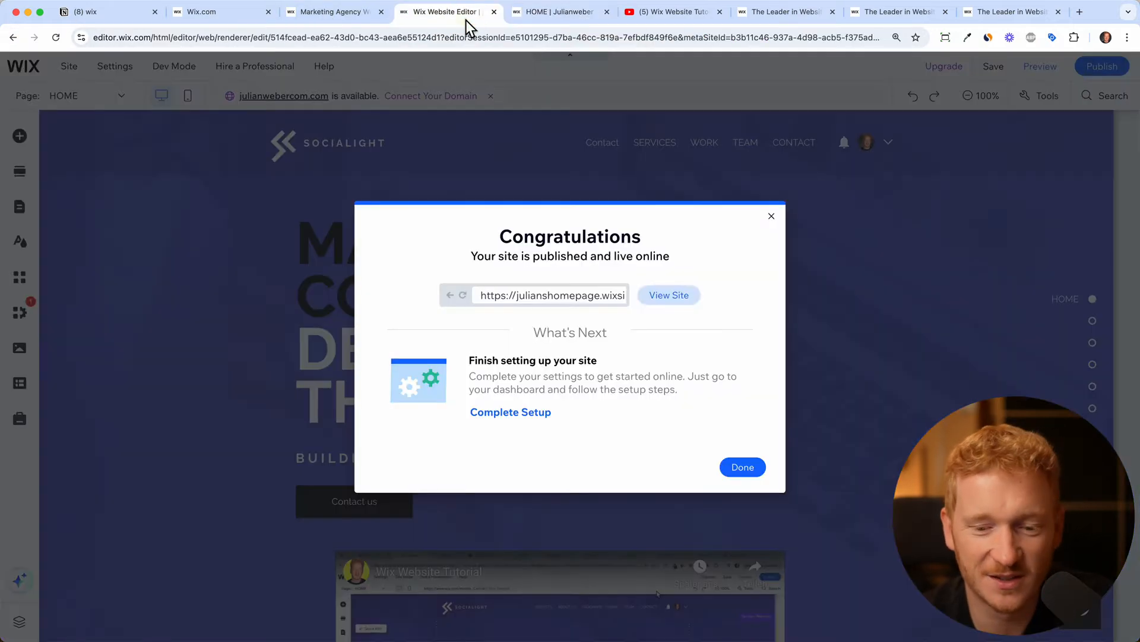
Dismiss the site-published and mobile editing prompts and leave Preview for the editor
left_click(772, 217)
left_click(758, 283)
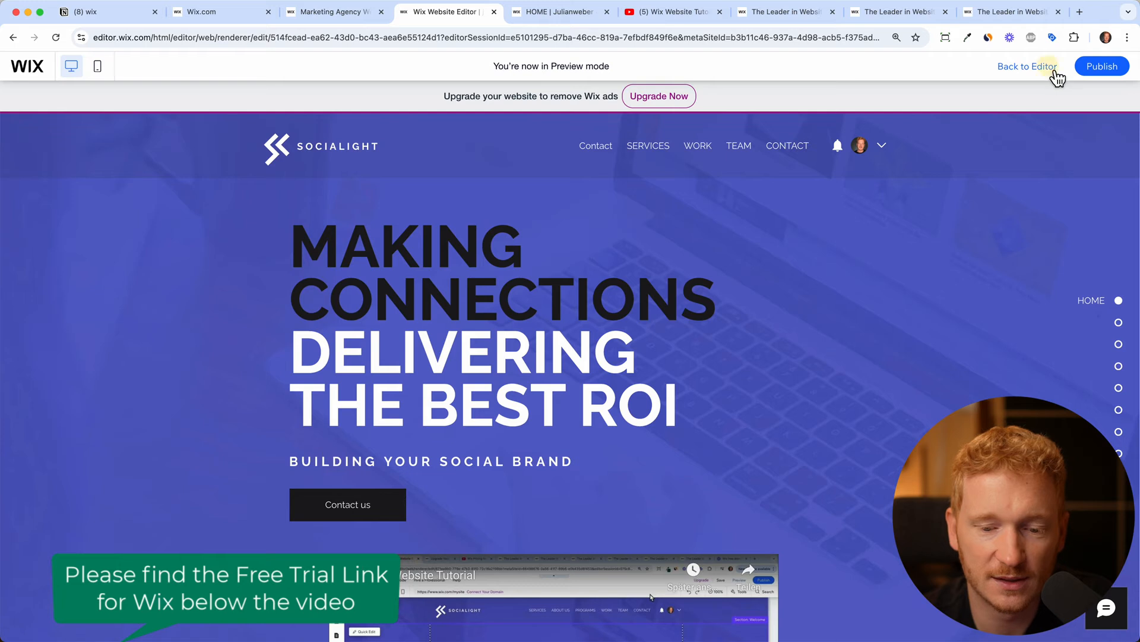
left_click(1055, 68)
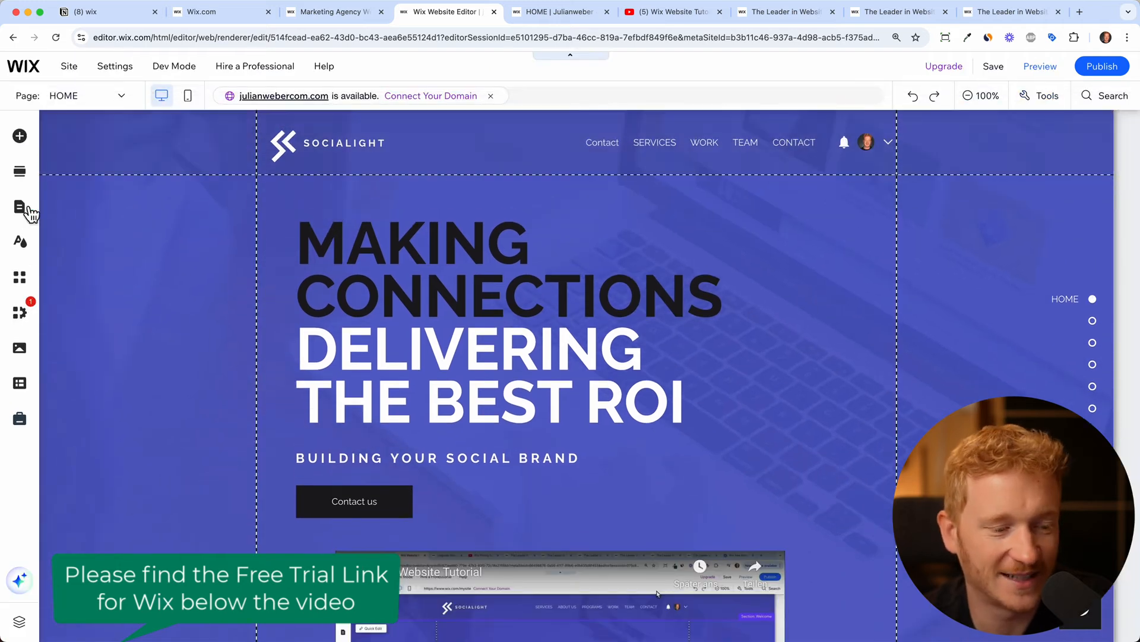
Delete the duplicate CONTACT anchor item from the site menu
left_click(31, 210)
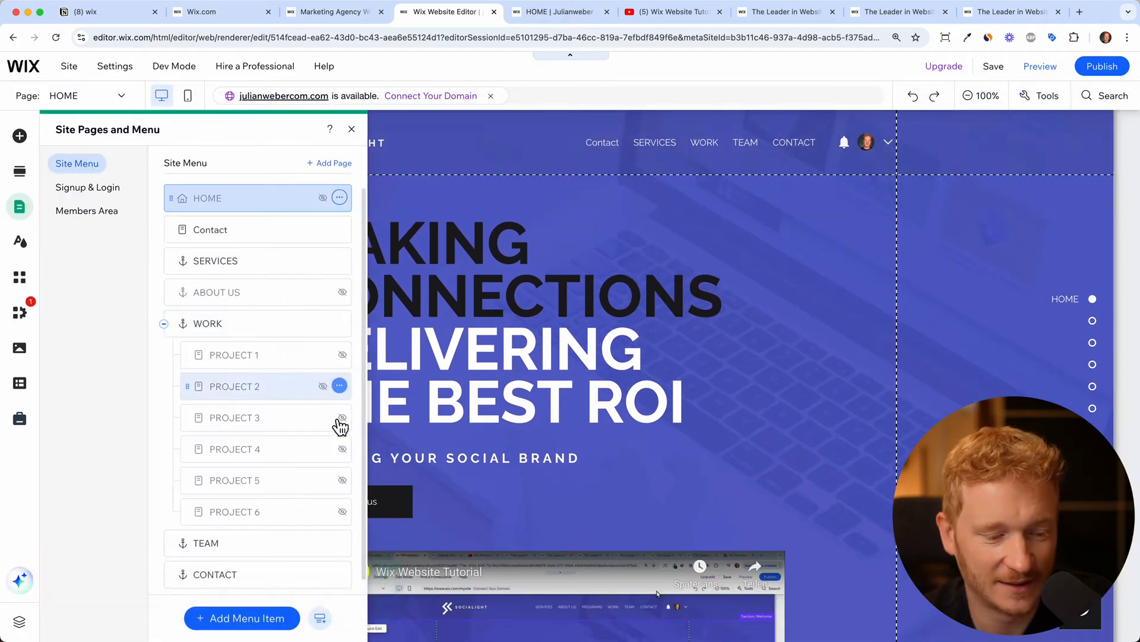
scroll(314, 475, "down", 1)
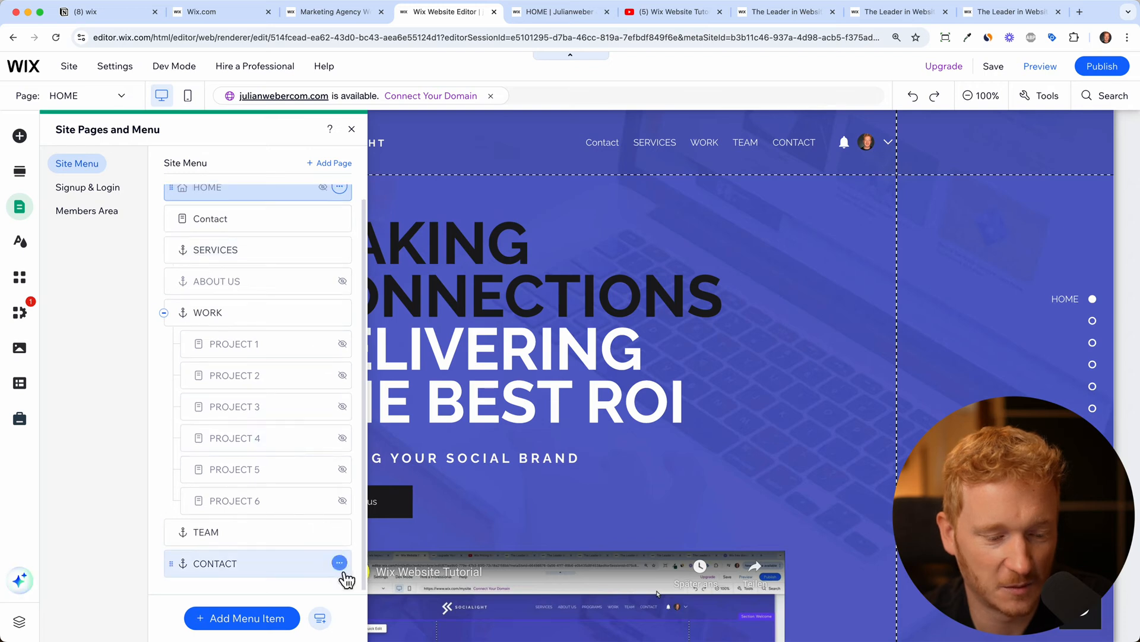
left_click(339, 563)
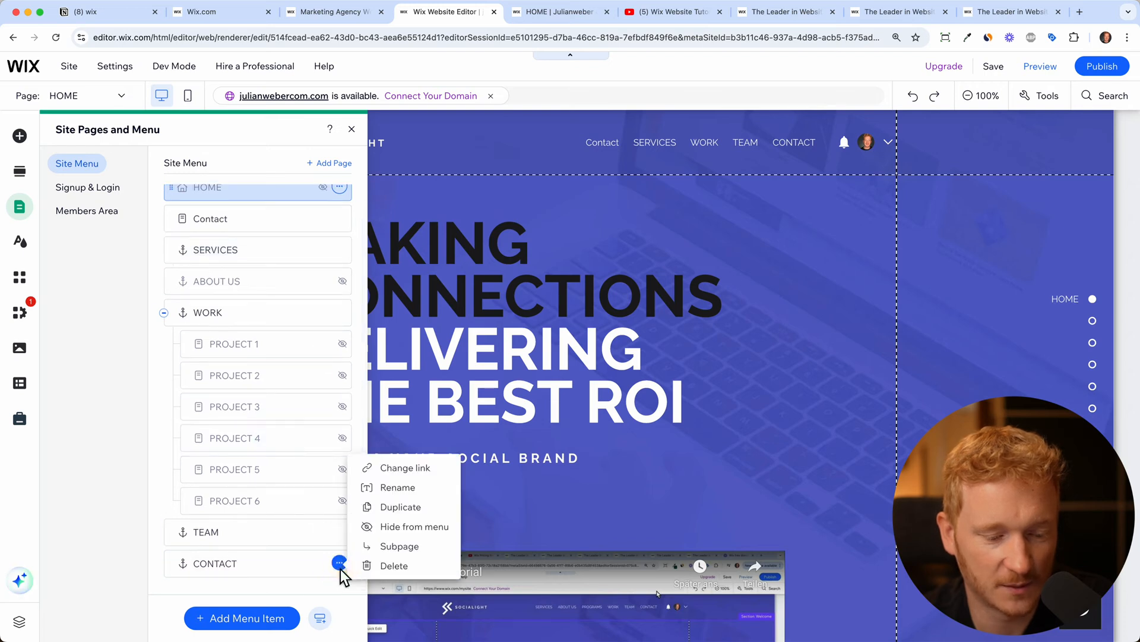
left_click(394, 566)
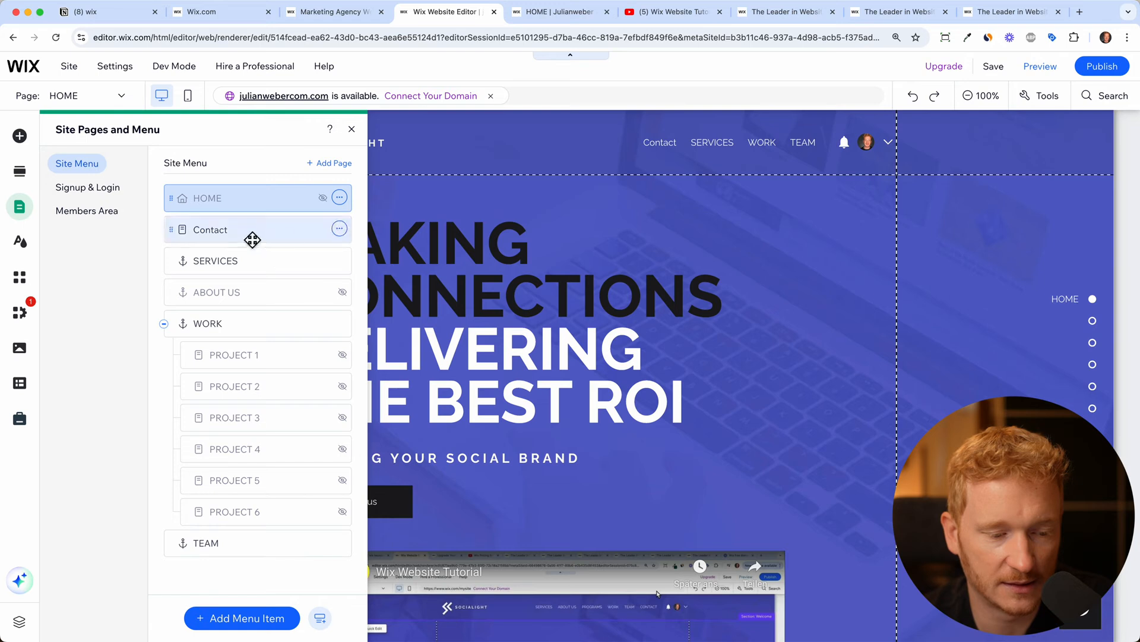
Rename the Contact page to CONTACT
left_click(340, 233)
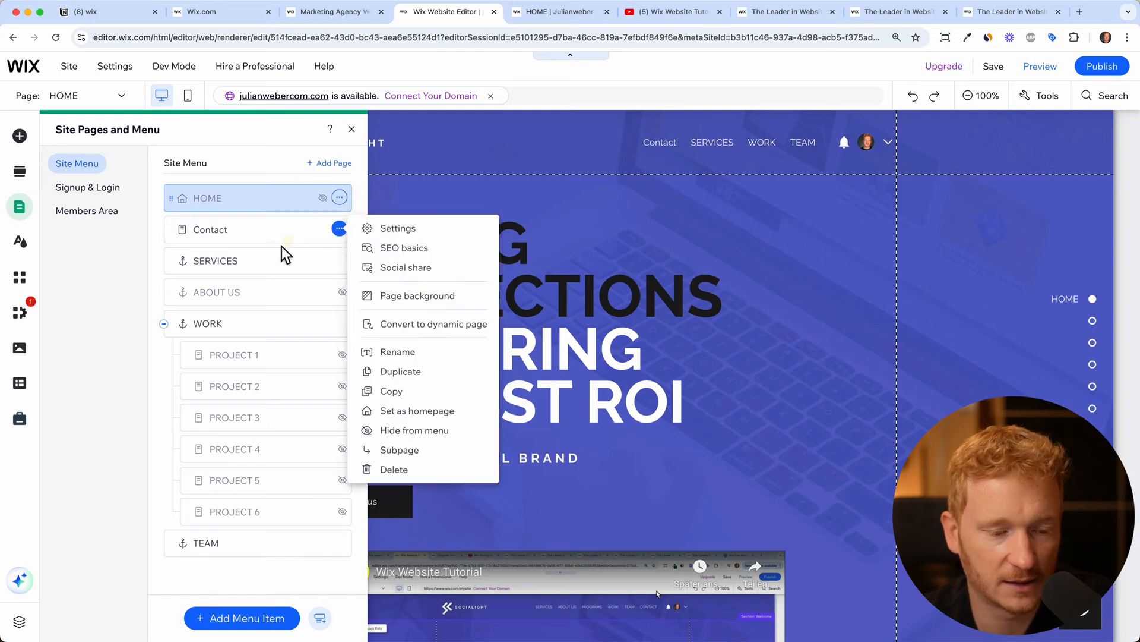
left_click(402, 355)
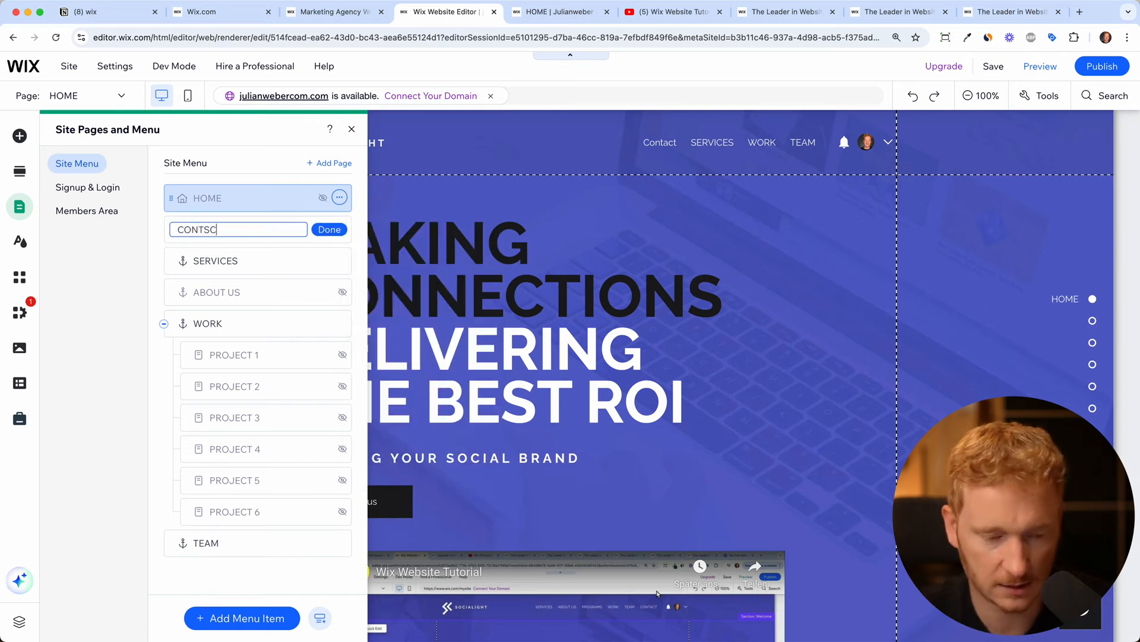
left_click(342, 237)
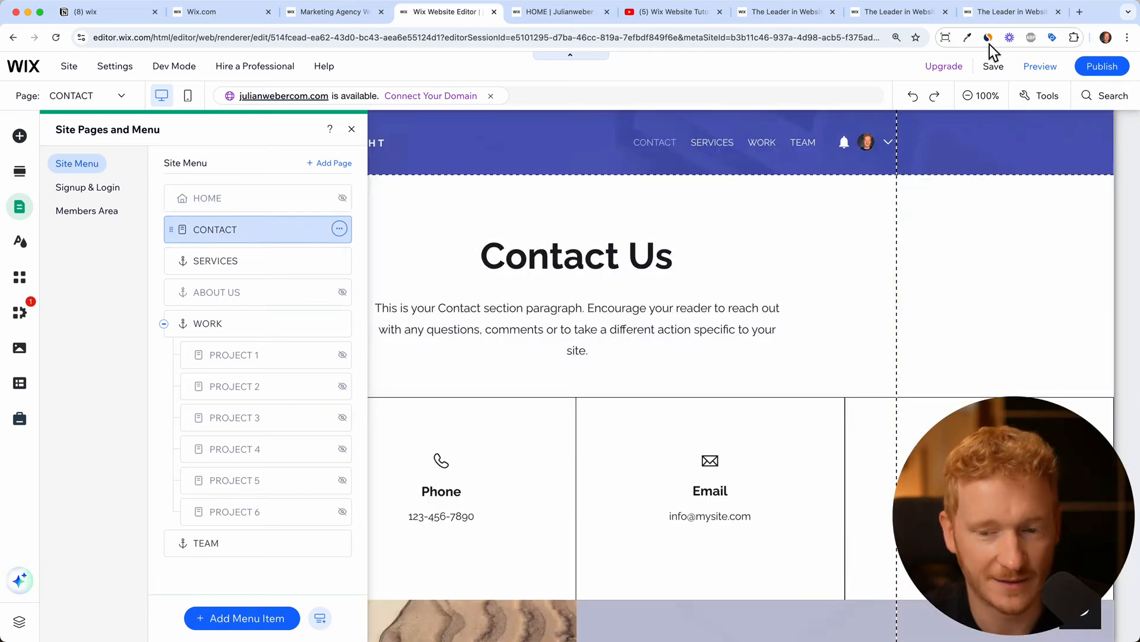
Republish, check the live menu reads CONTACT, SERVICES, WORK, TEAM, and return to the editor
mouse_move(1091, 80)
left_click(1007, 156)
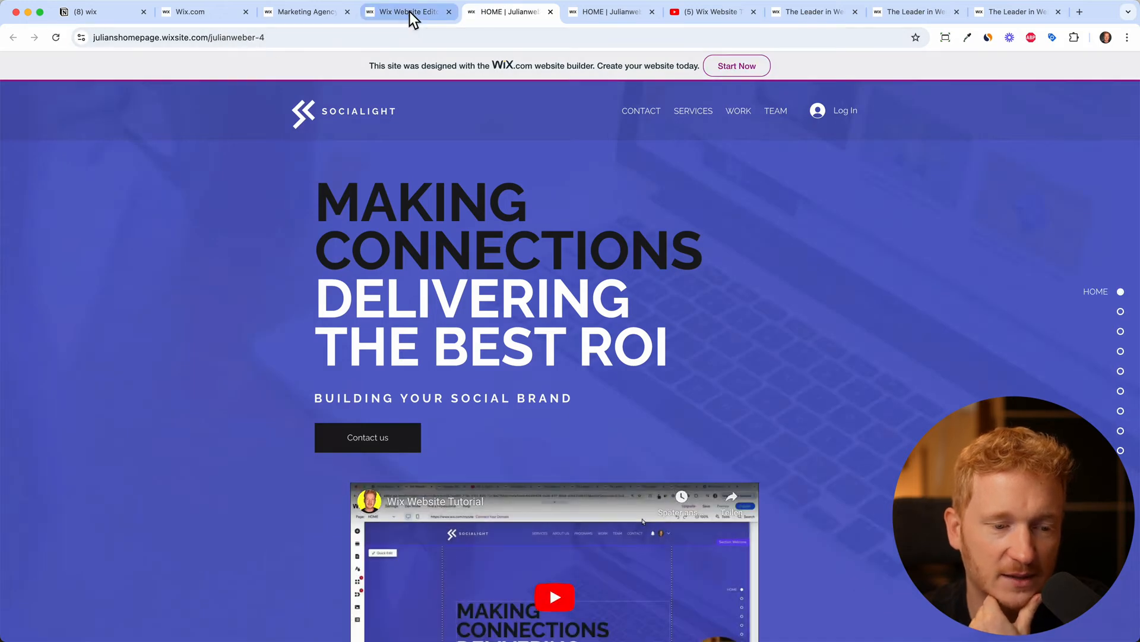
left_click(409, 11)
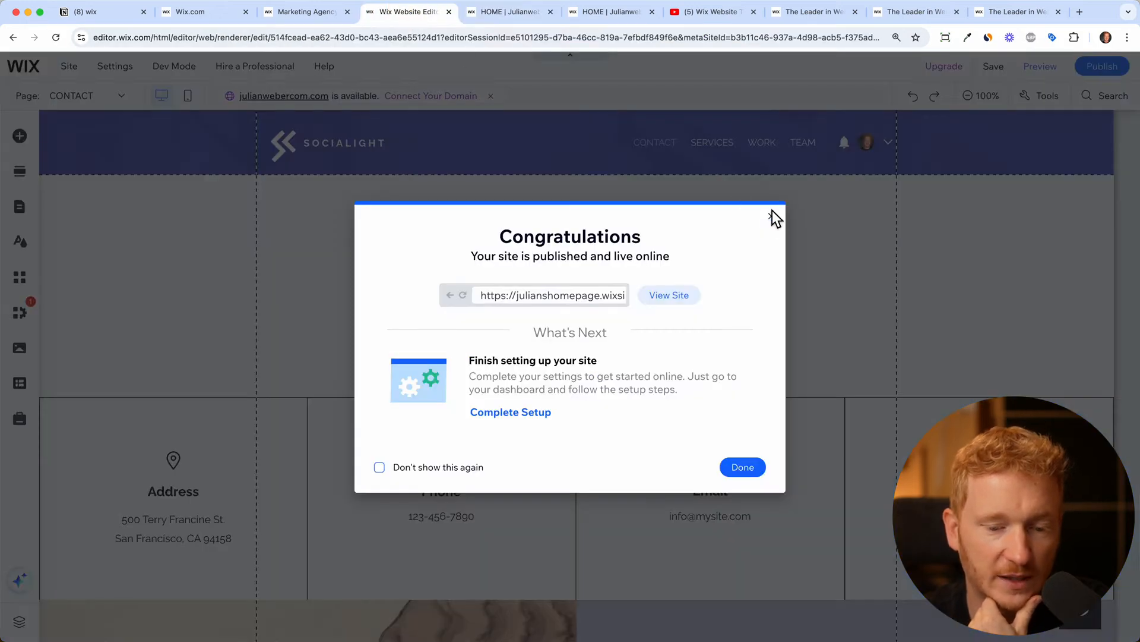
left_click(773, 214)
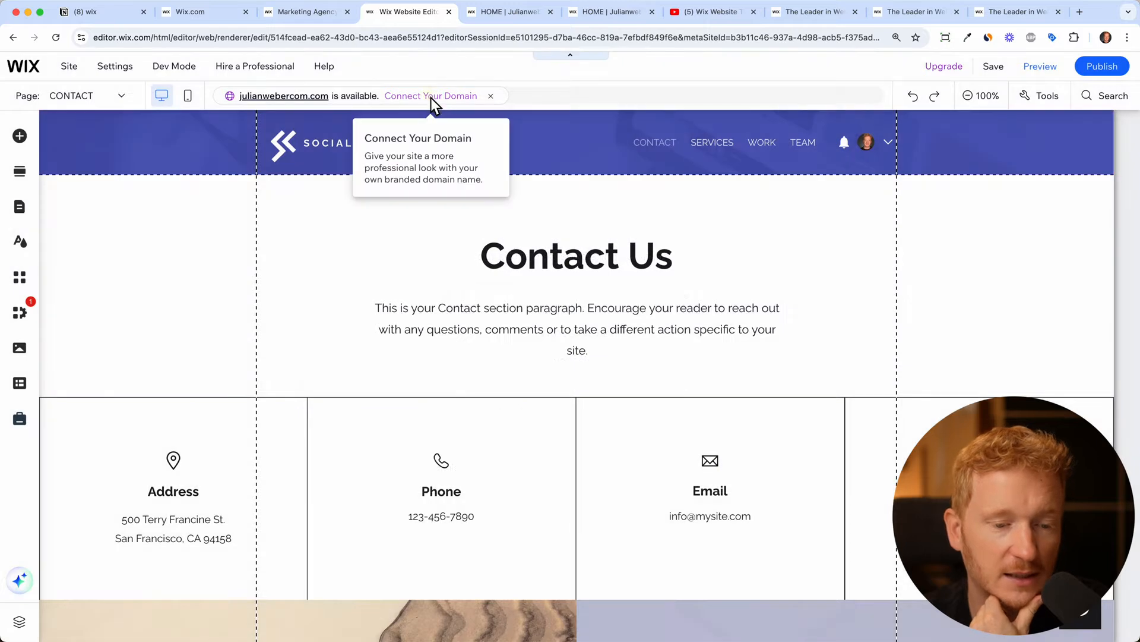
left_click(431, 98)
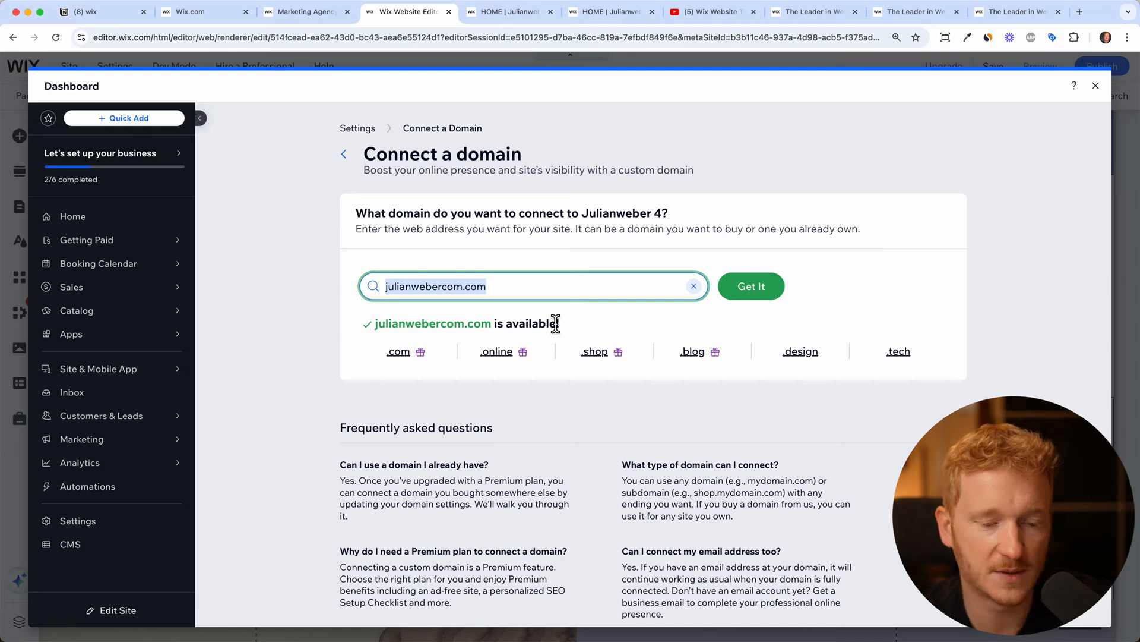
Search an edited custom domain name and accept the free-domain Premium plan offer
key("BackSpace")
key("BackSpace")
key("BackSpace")
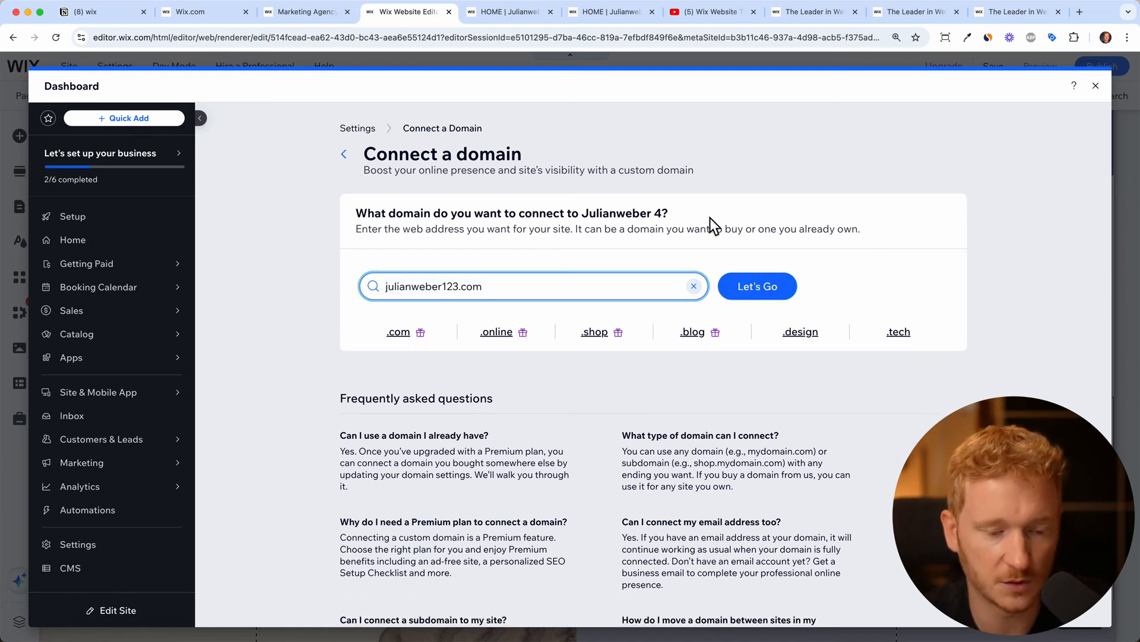
left_click(758, 292)
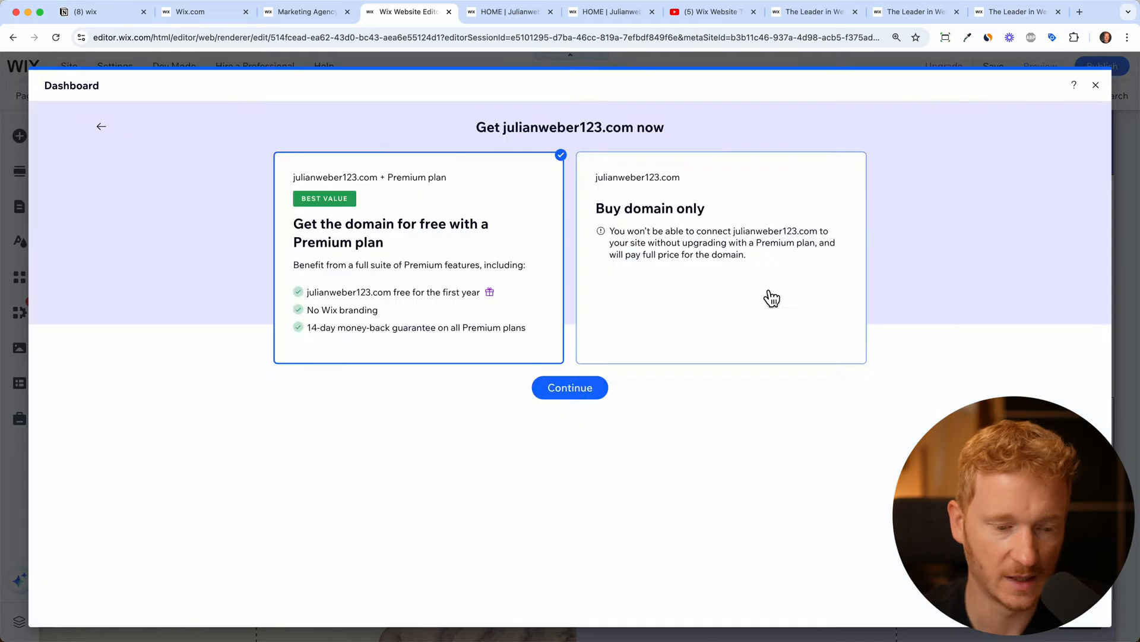
left_click(569, 396)
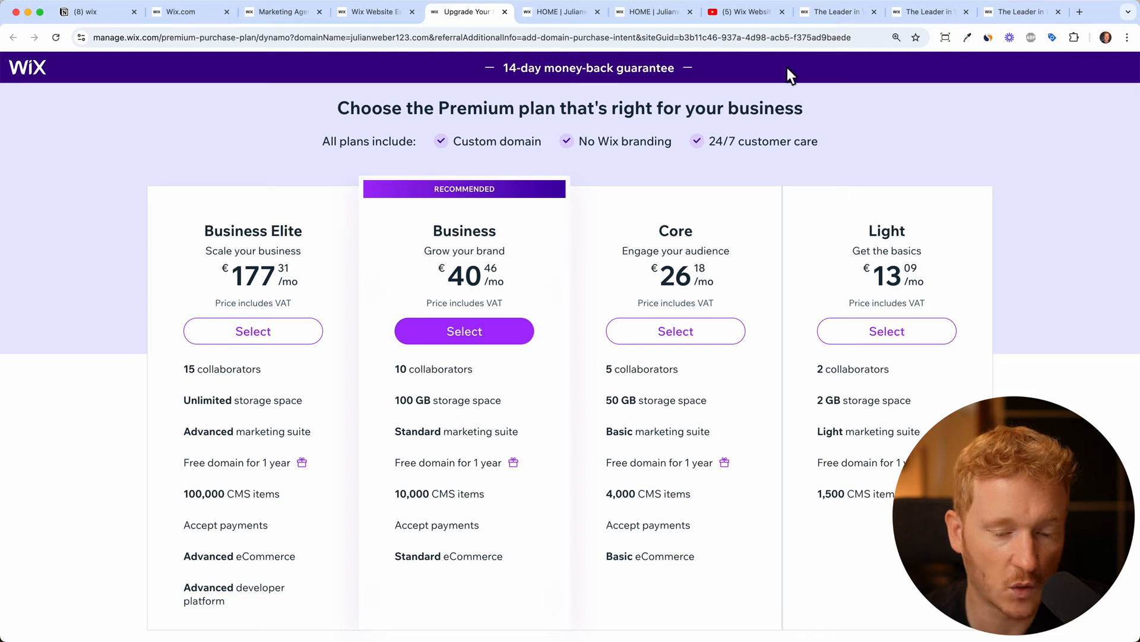
Highlight the Core plan's Accept payments feature, then return to the YouTube tutorial video
left_click_drag(693, 520, 607, 525)
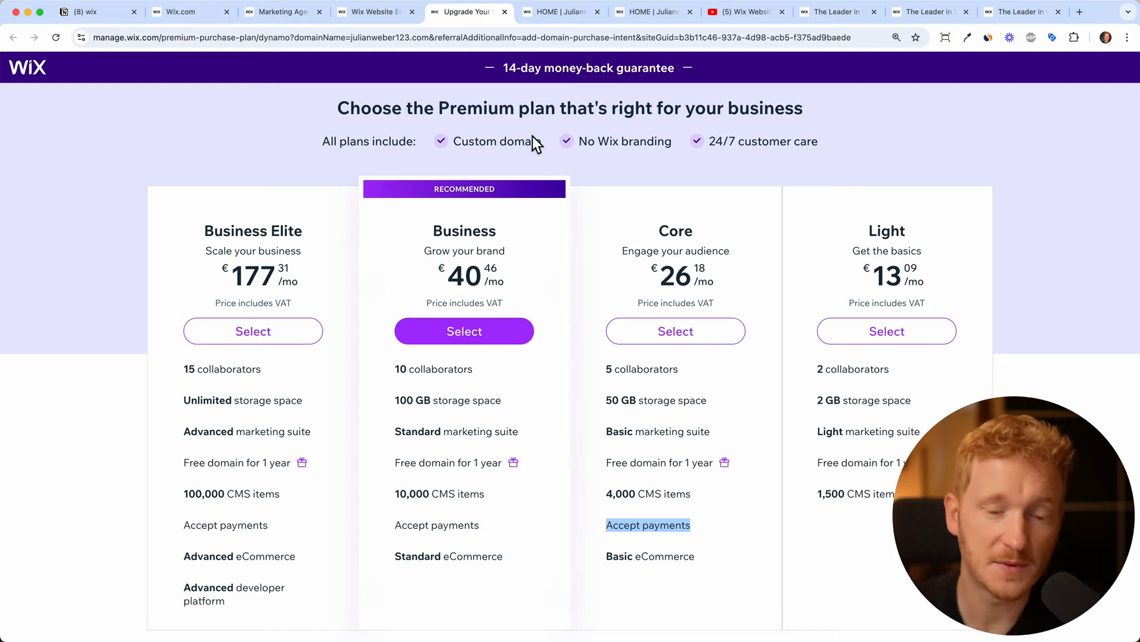
left_click(747, 13)
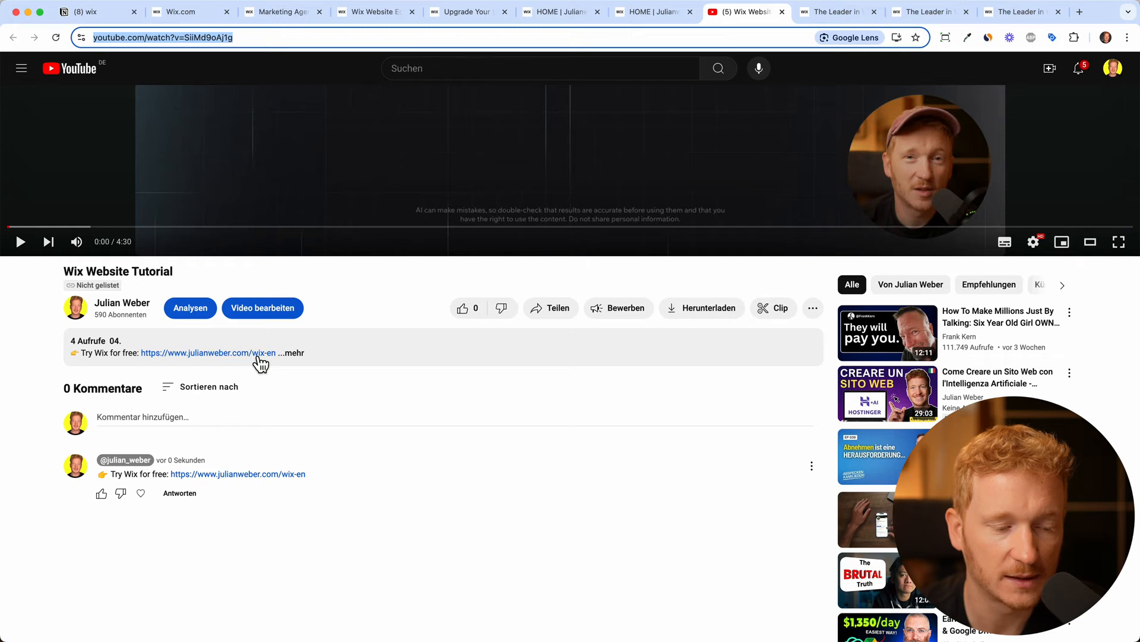